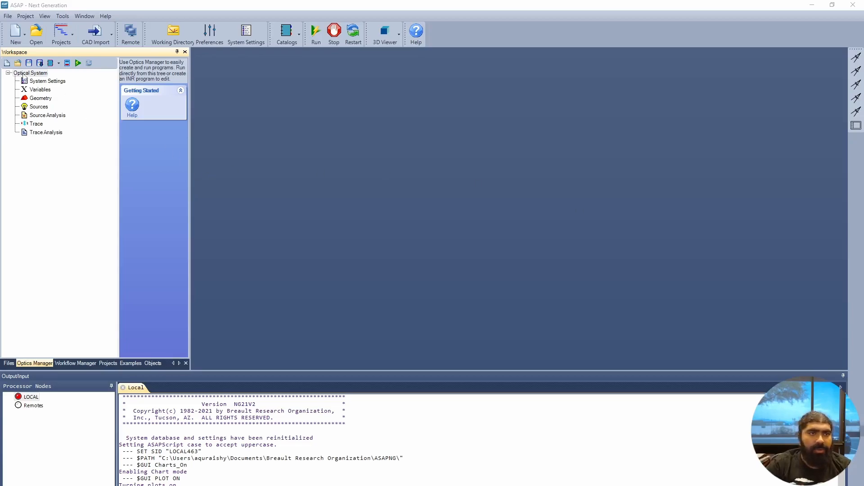
Open the system settings and review the wavelength and power, Fresnel coefficient, interpolation wavelength and coherence options
{"action": "left_click", "coordinate": [48, 82]}
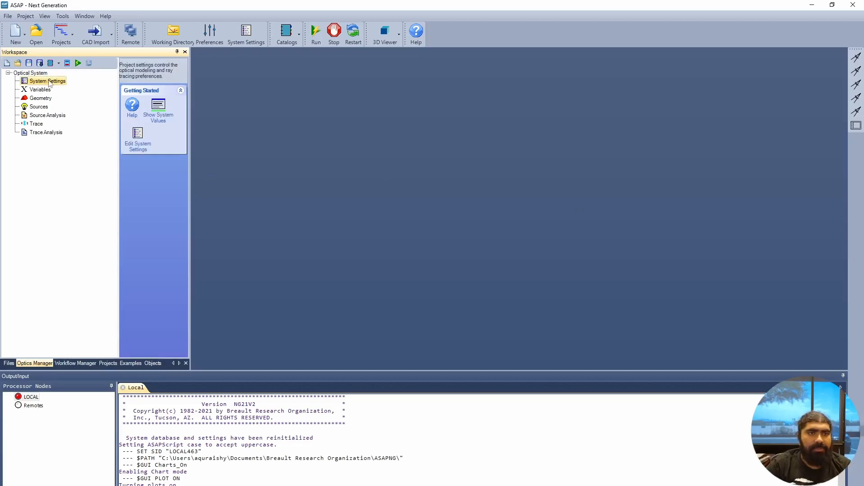
{"action": "double_click", "coordinate": [49, 82]}
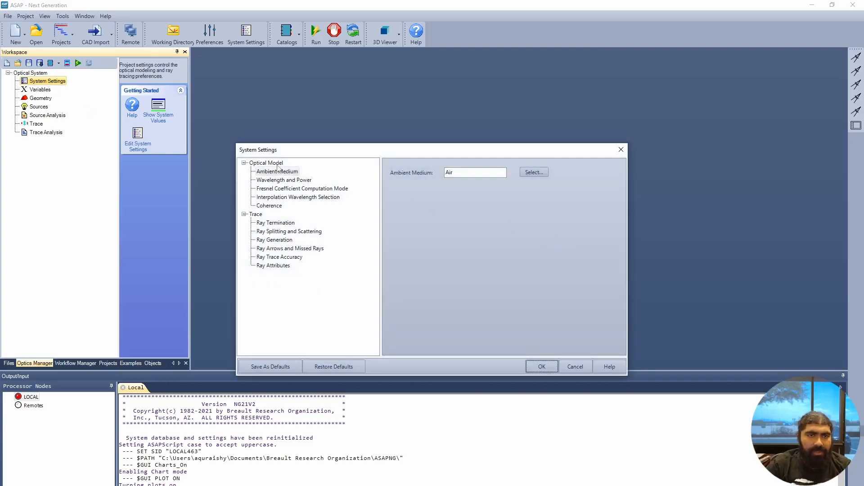
{"action": "left_click", "coordinate": [299, 182]}
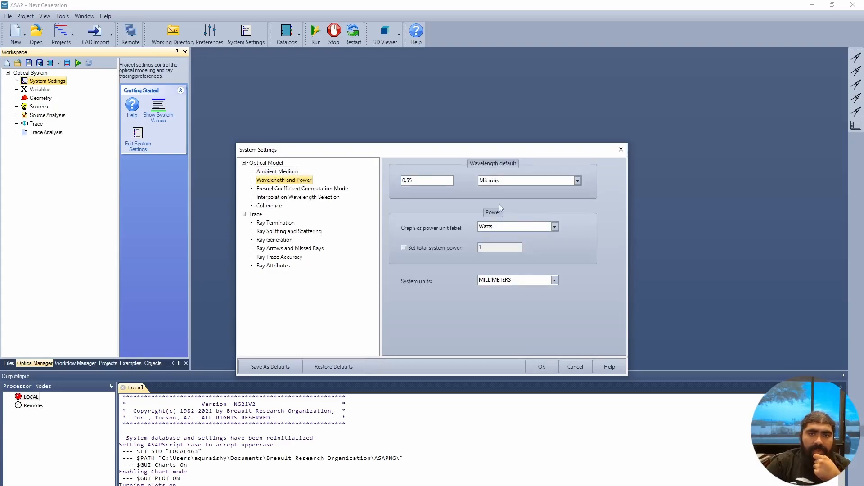
{"action": "double_click", "coordinate": [406, 181]}
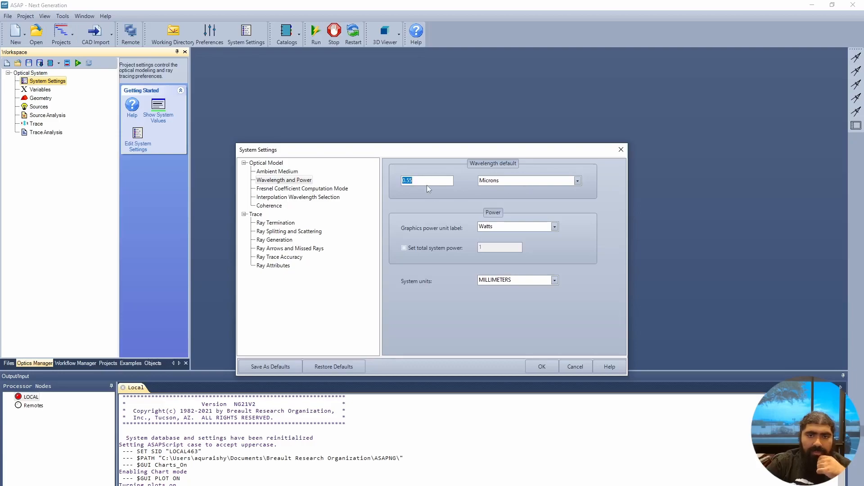
{"action": "left_click", "coordinate": [522, 181]}
{"action": "left_click", "coordinate": [554, 227]}
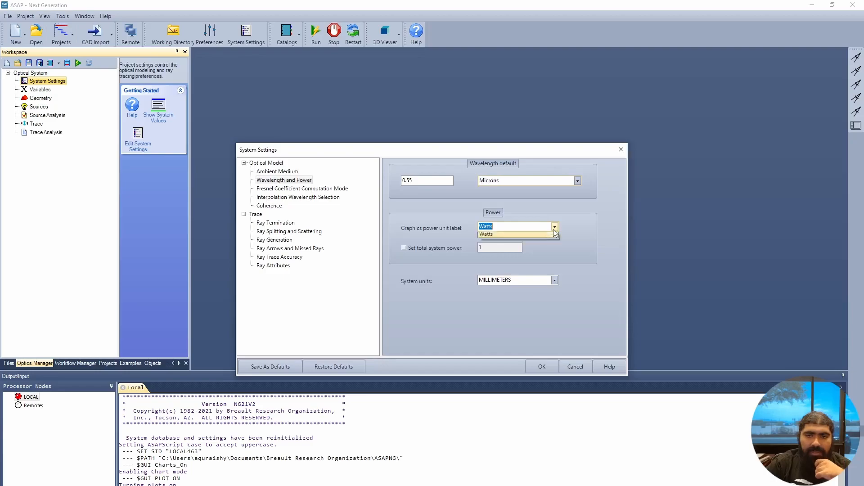
{"action": "left_click", "coordinate": [555, 233]}
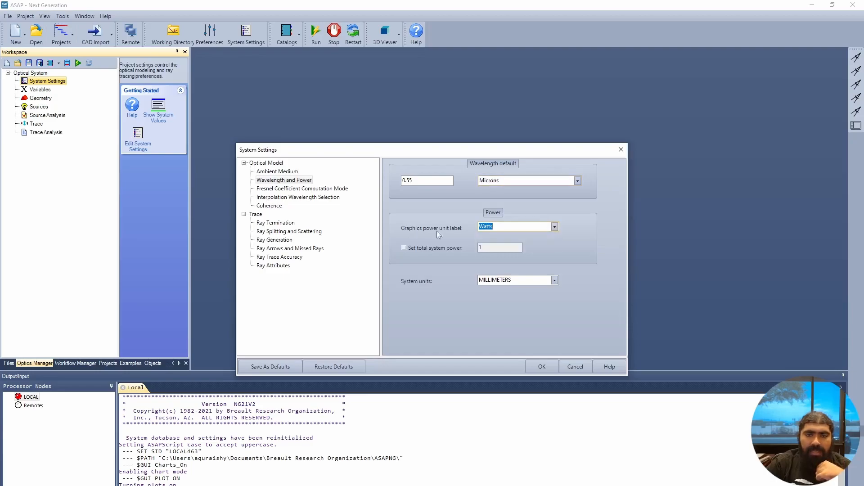
{"action": "left_click", "coordinate": [555, 228]}
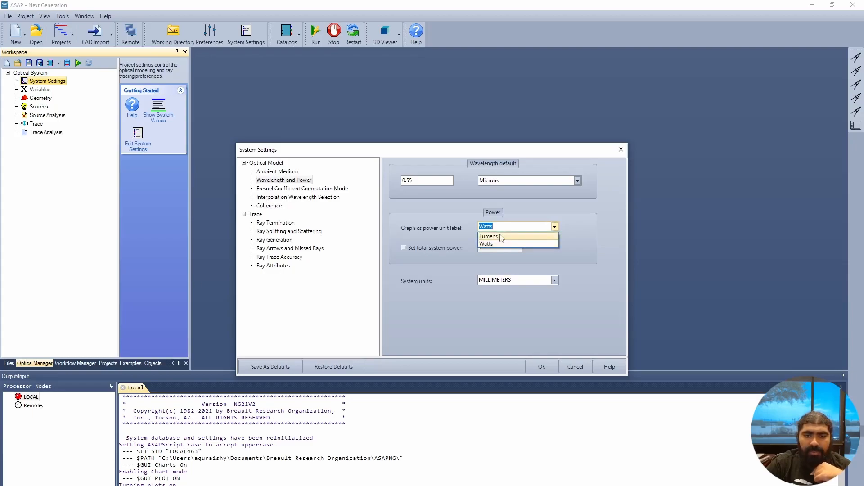
{"action": "left_click", "coordinate": [592, 260]}
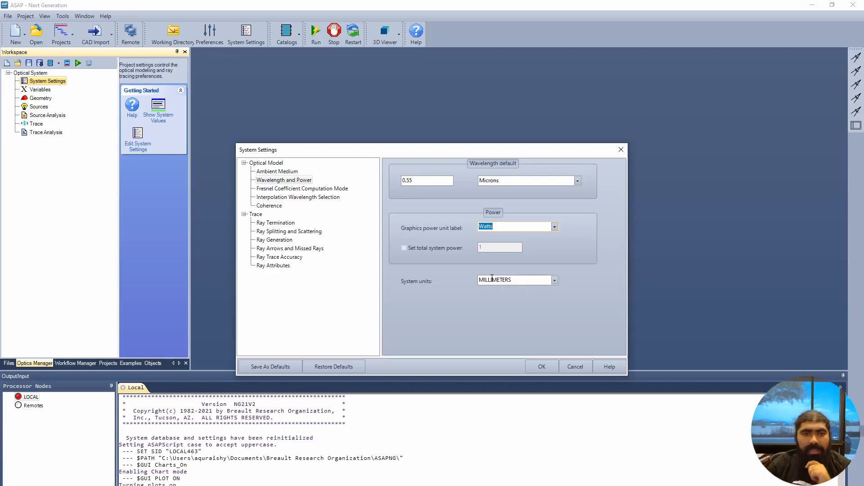
{"action": "left_click", "coordinate": [341, 189]}
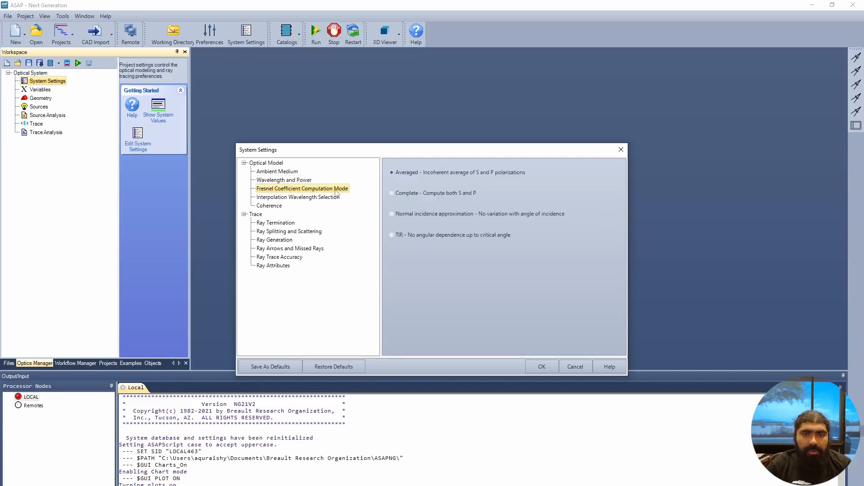
{"action": "left_click", "coordinate": [319, 198]}
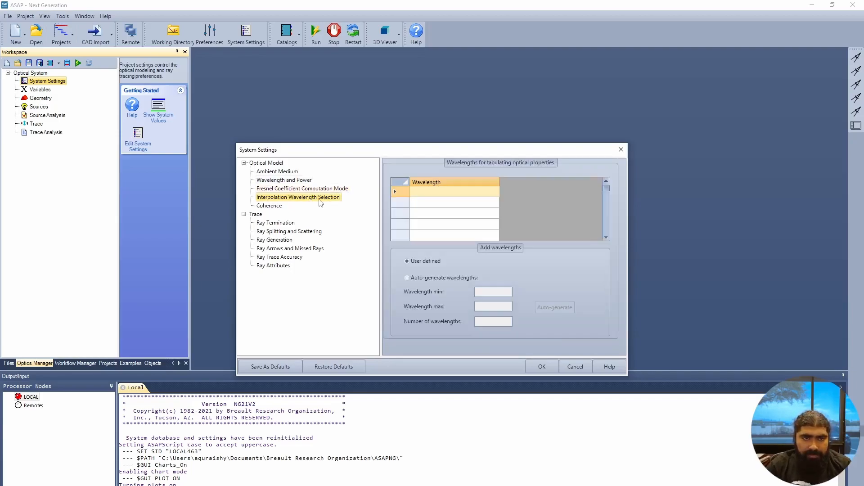
{"action": "left_click", "coordinate": [286, 206]}
Switch the interpolation wavelengths to auto-generation with a minimum of .38 and a maximum of .78
{"action": "left_click", "coordinate": [298, 199]}
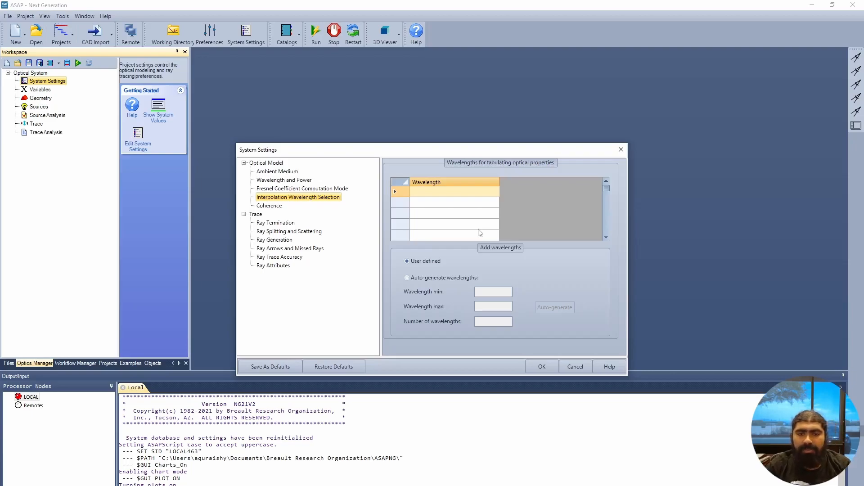
{"action": "left_click", "coordinate": [425, 276]}
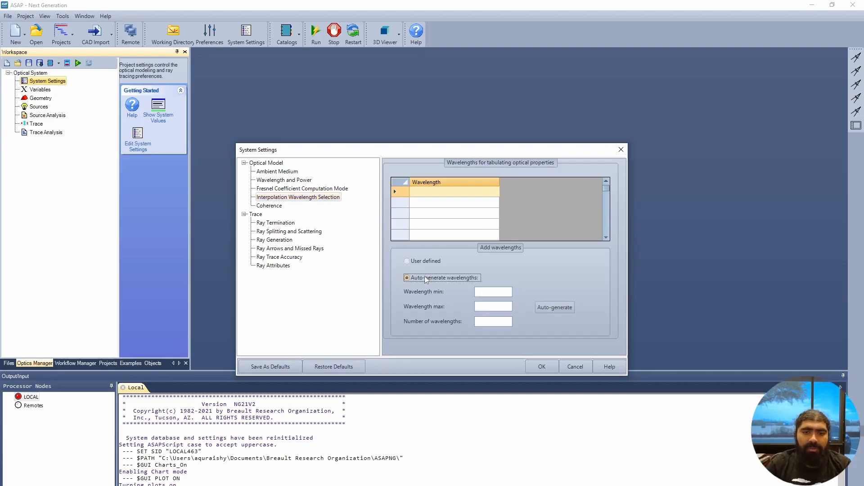
{"action": "left_click", "coordinate": [501, 293]}
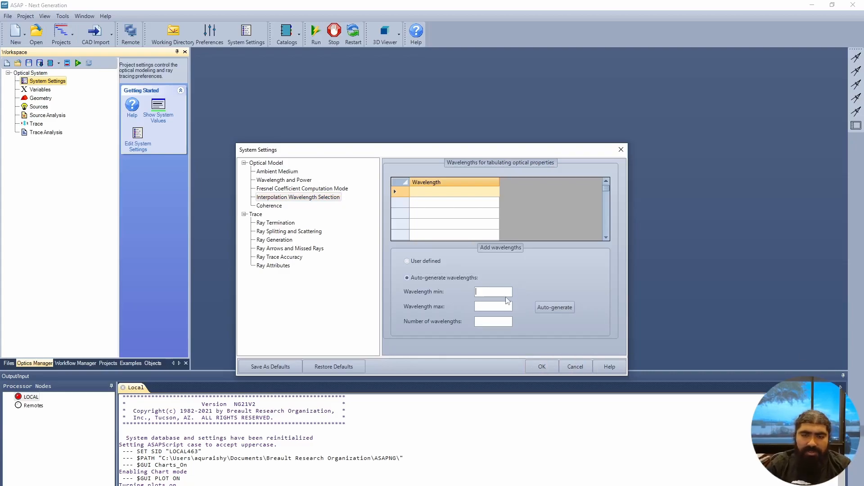
{"action": "type", "text": "."}
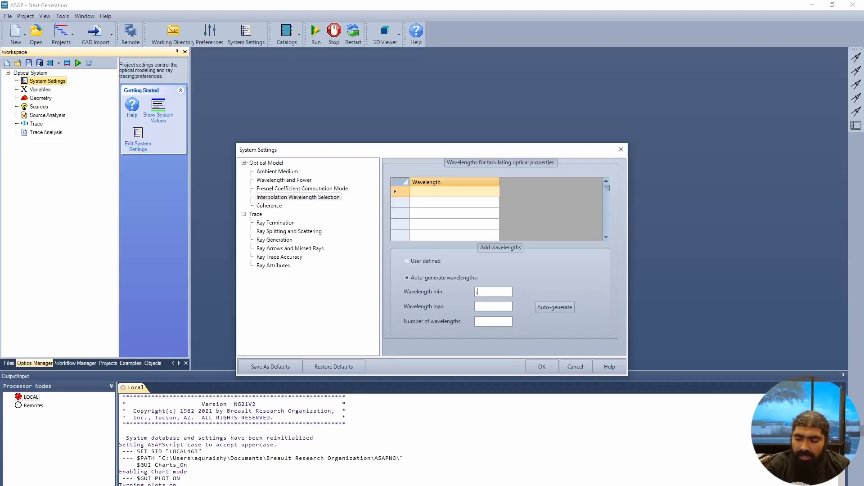
{"action": "type", "text": "38"}
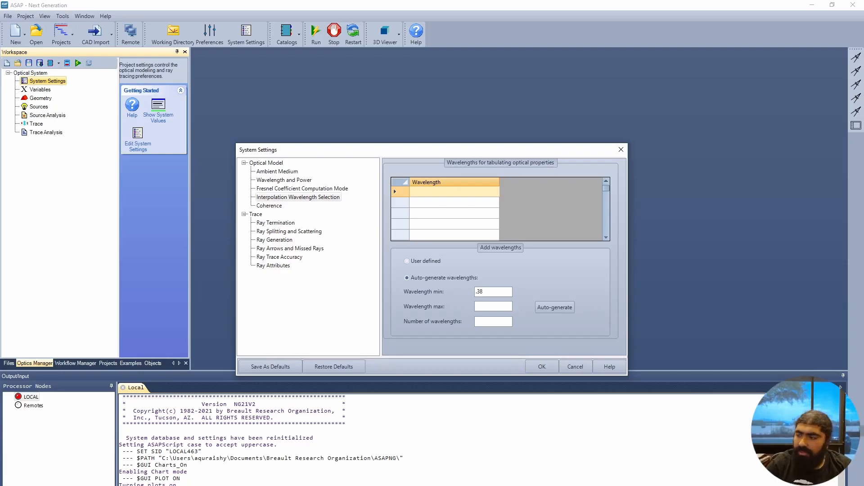
{"action": "type", "text": ".78"}
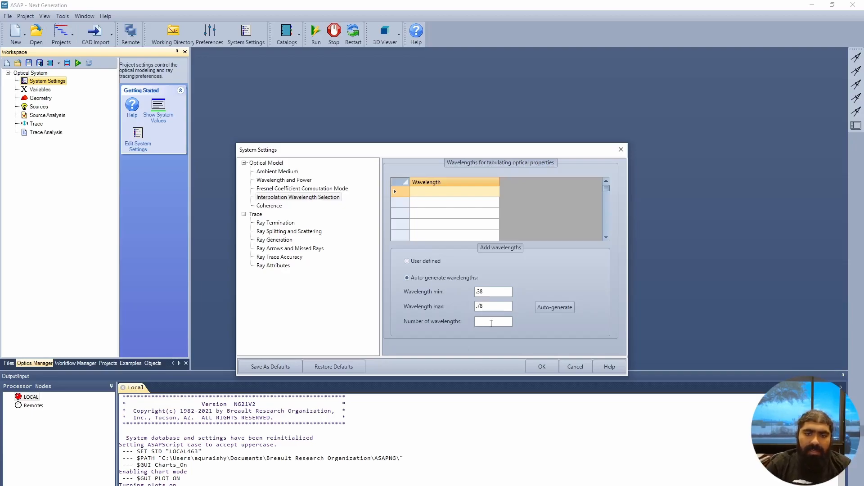
Try to auto-generate 41 interpolation wavelengths over the specified range
{"action": "left_click", "coordinate": [491, 323]}
{"action": "type", "text": "41"}
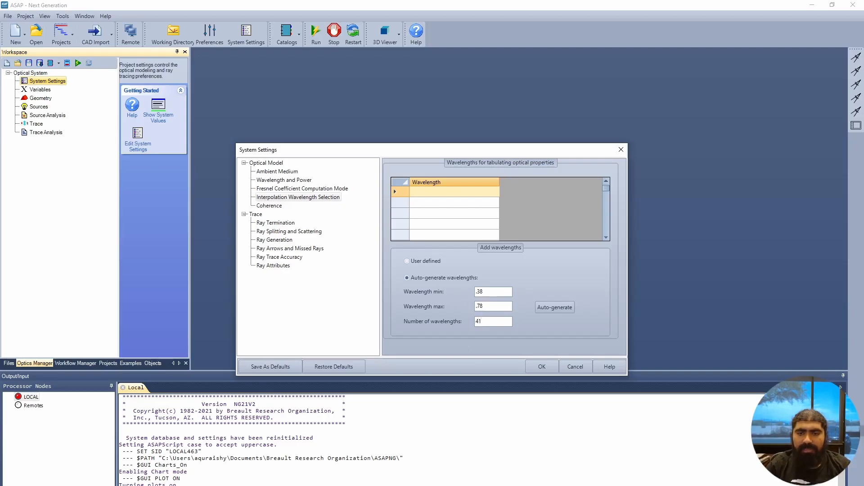
{"action": "left_click", "coordinate": [559, 307]}
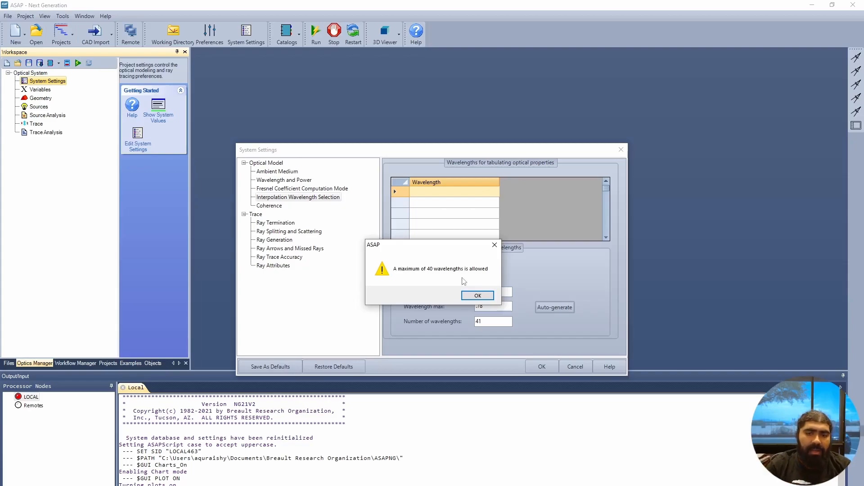
{"action": "left_click", "coordinate": [497, 248]}
Auto-generate 21 interpolation wavelengths, check the resulting list and accept the system settings
{"action": "left_click", "coordinate": [488, 321]}
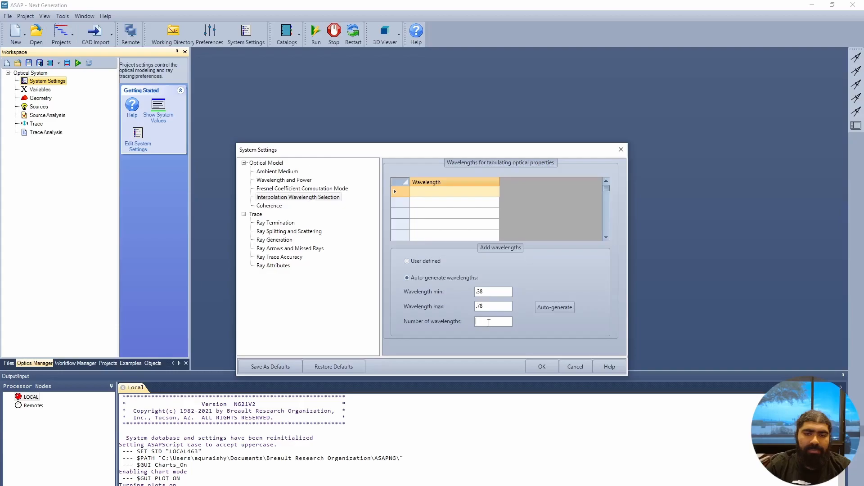
{"action": "type", "text": "21"}
{"action": "left_click", "coordinate": [555, 308]}
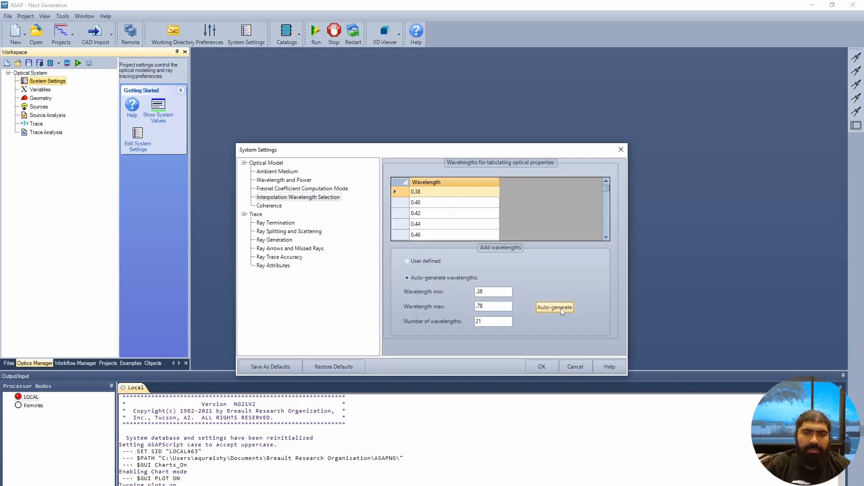
{"action": "left_click", "coordinate": [424, 202]}
{"action": "left_click", "coordinate": [426, 215]}
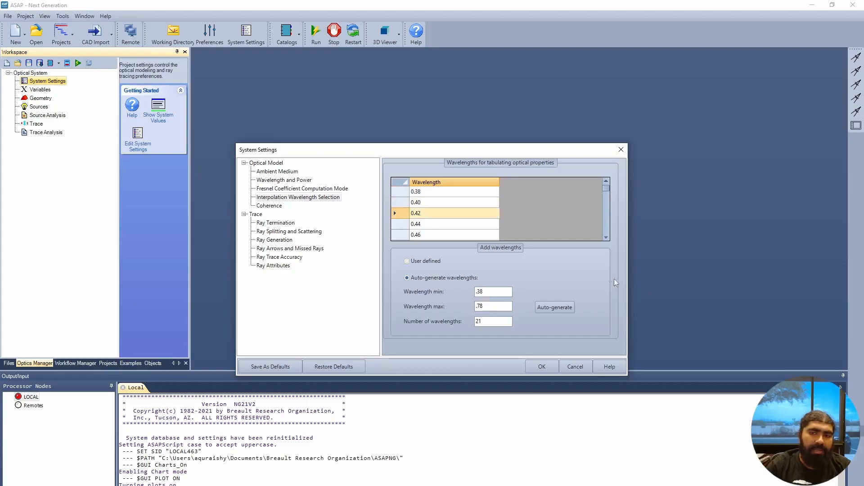
{"action": "mouse_move", "coordinate": [606, 189]}
{"action": "left_mouse_down"}
{"action": "mouse_move", "coordinate": [612, 248]}
{"action": "mouse_move", "coordinate": [611, 188]}
{"action": "left_mouse_up"}
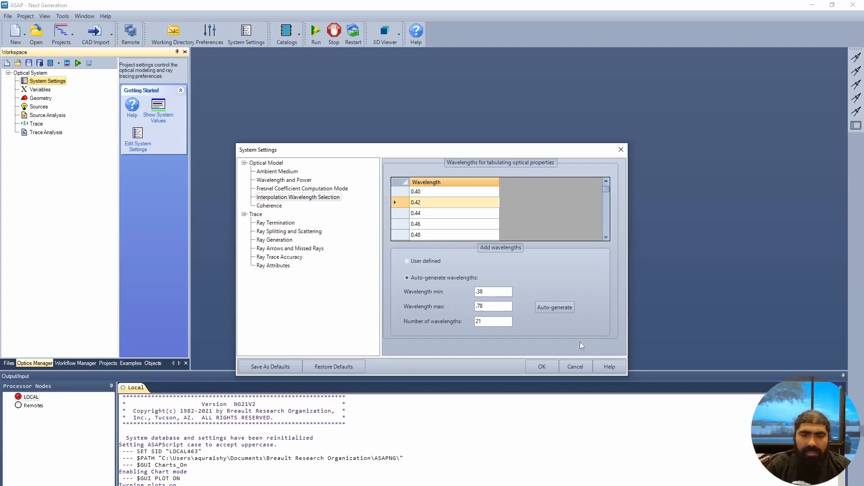
{"action": "left_click", "coordinate": [545, 366]}
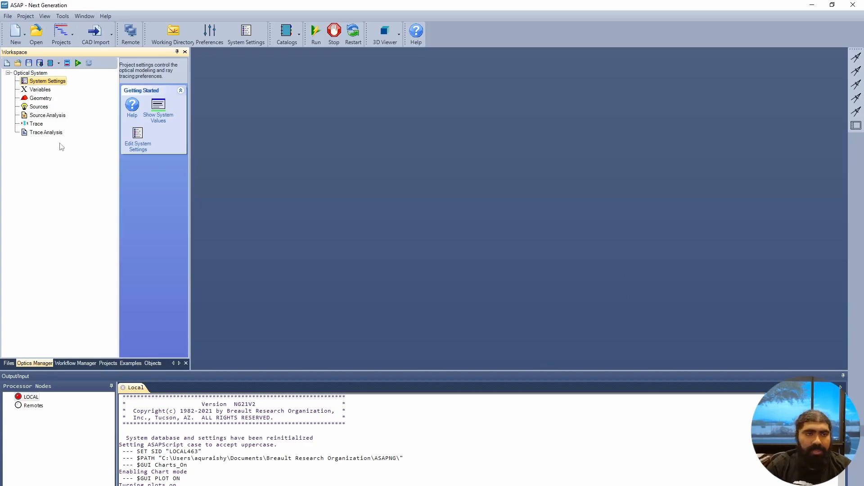
Open the custom variables and define LENS_DIAM with a value of 63
{"action": "left_click", "coordinate": [45, 90]}
{"action": "double_click", "coordinate": [45, 91]}
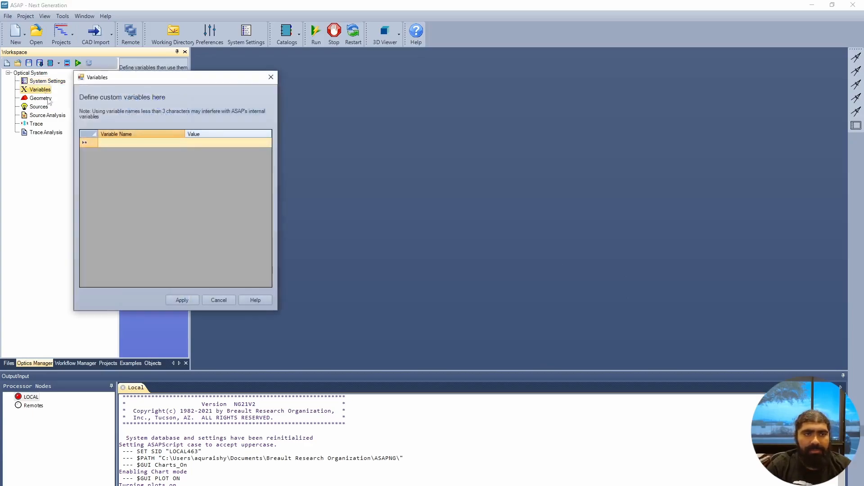
{"action": "left_click", "coordinate": [154, 143]}
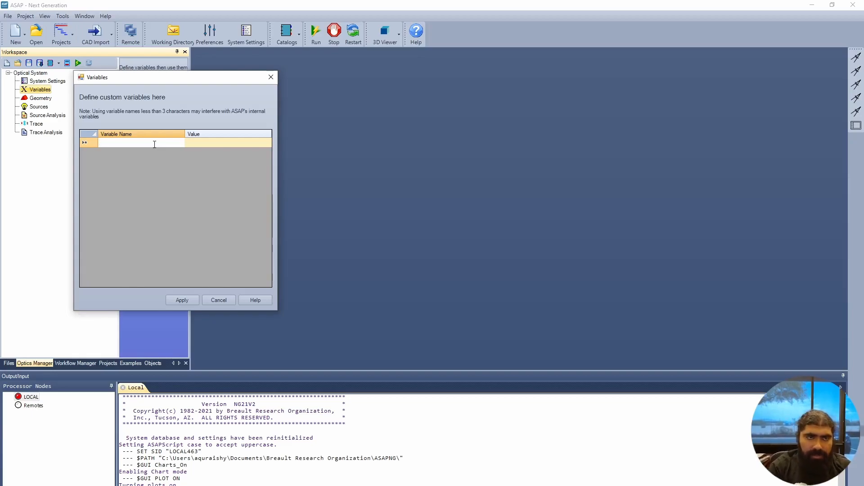
{"action": "key", "text": "BackSpace"}
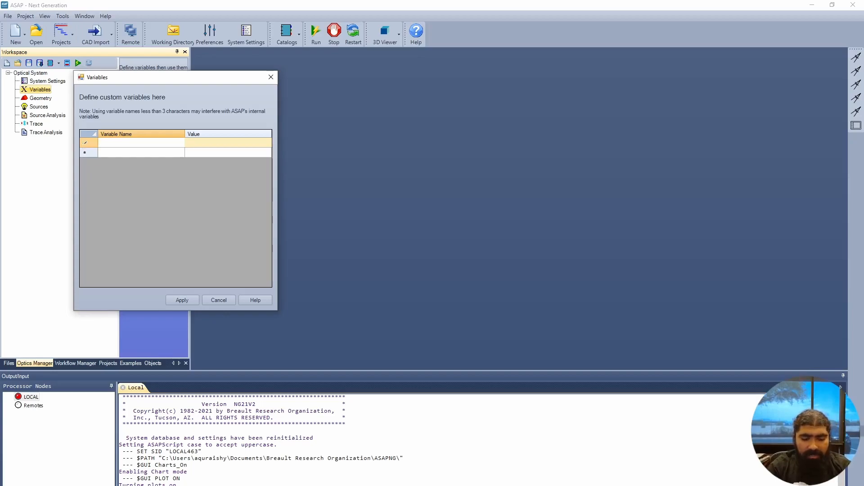
{"action": "type", "text": "LENS"}
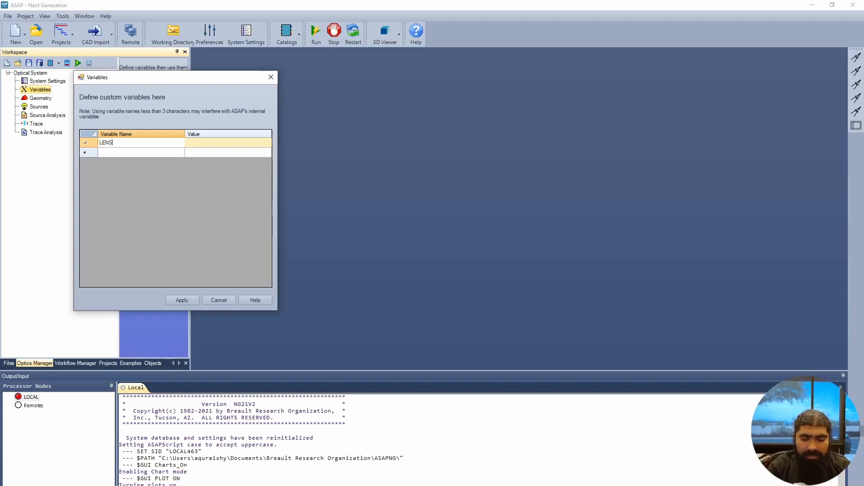
{"action": "type", "text": "_DIAM"}
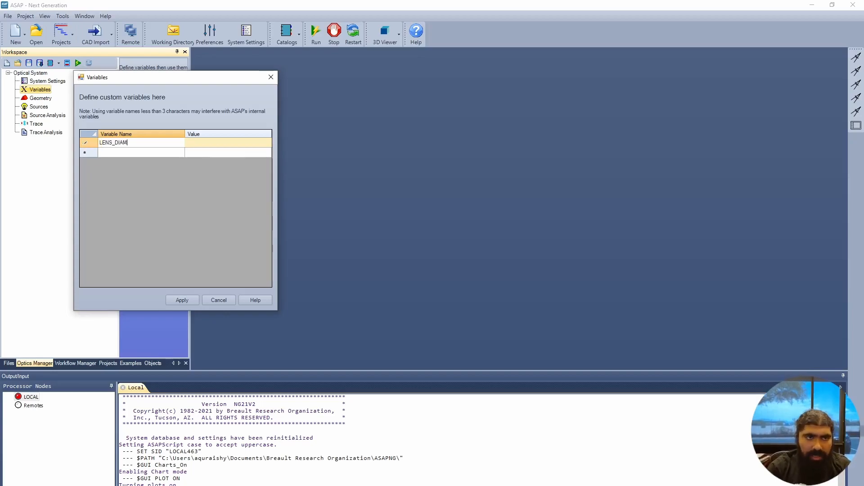
{"action": "key", "text": "Tab"}
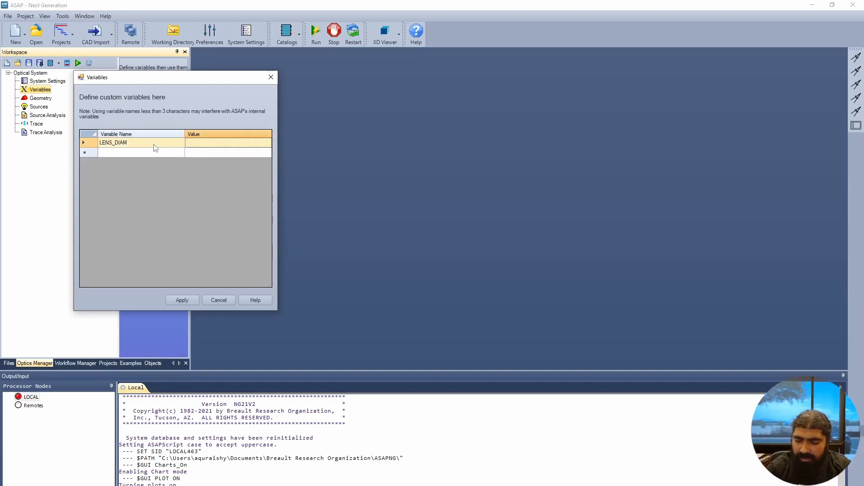
{"action": "type", "text": "63"}
{"action": "key", "text": "Tab"}
Add a second variable, LENS_CURV, with a value of 65
{"action": "type", "text": "L"}
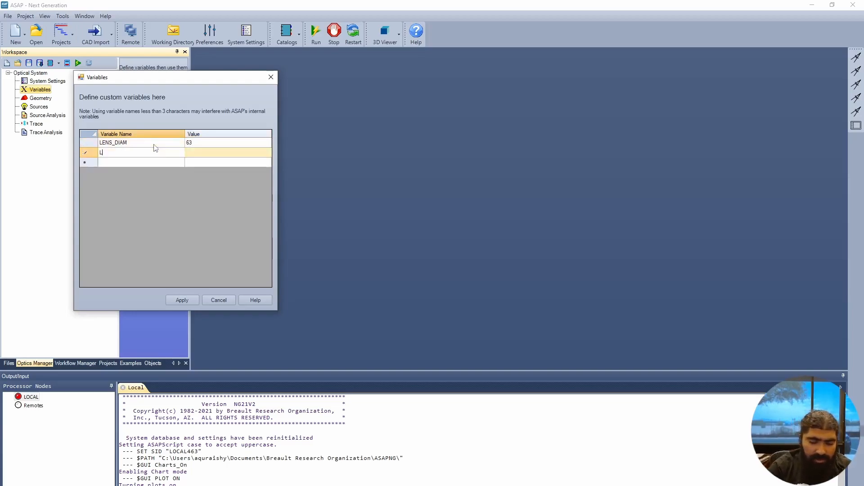
{"action": "type", "text": "ENS_CURV"}
{"action": "key", "text": "Tab"}
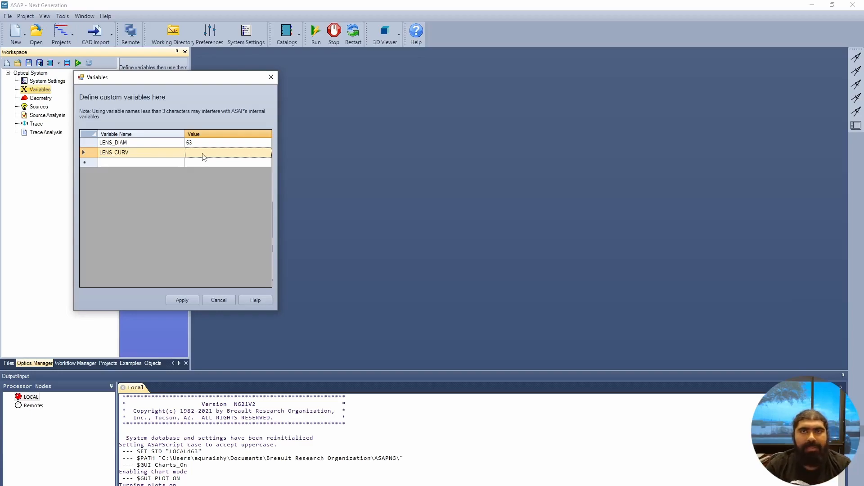
{"action": "left_click", "coordinate": [220, 155]}
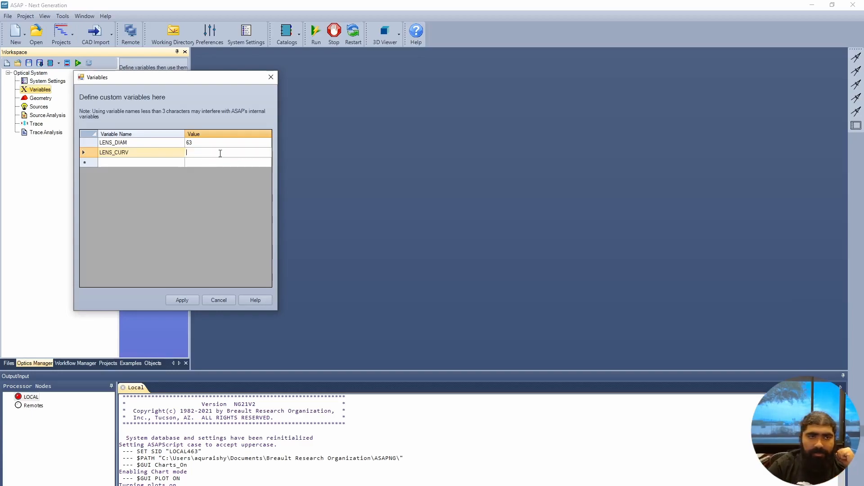
{"action": "type", "text": "65"}
Add a third variable, LENS_SPACE, with a value of 60
{"action": "left_click", "coordinate": [146, 163]}
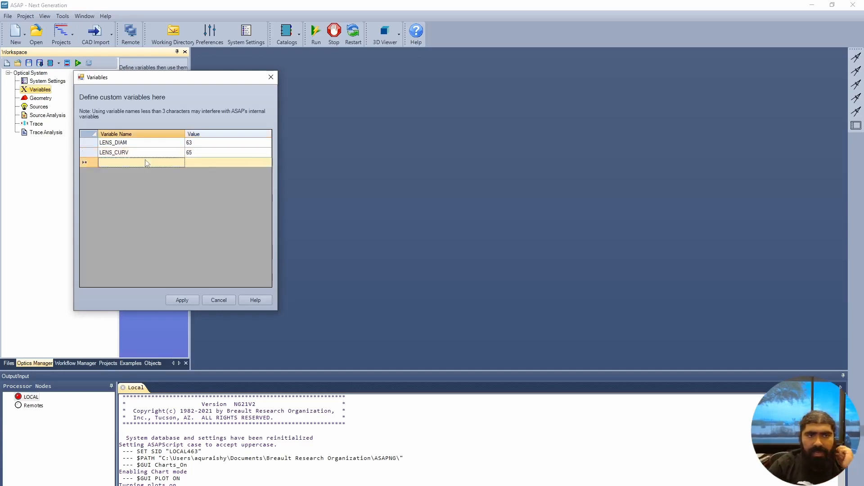
{"action": "type", "text": "L"}
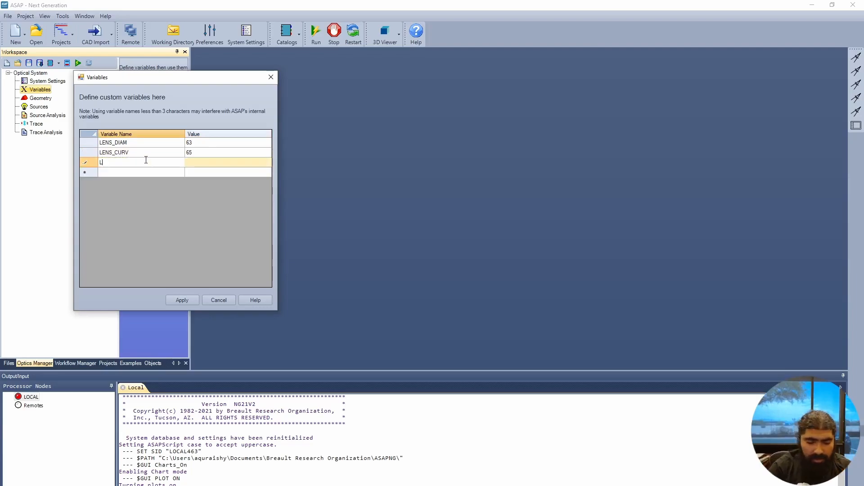
{"action": "type", "text": "ENS_SPACE"}
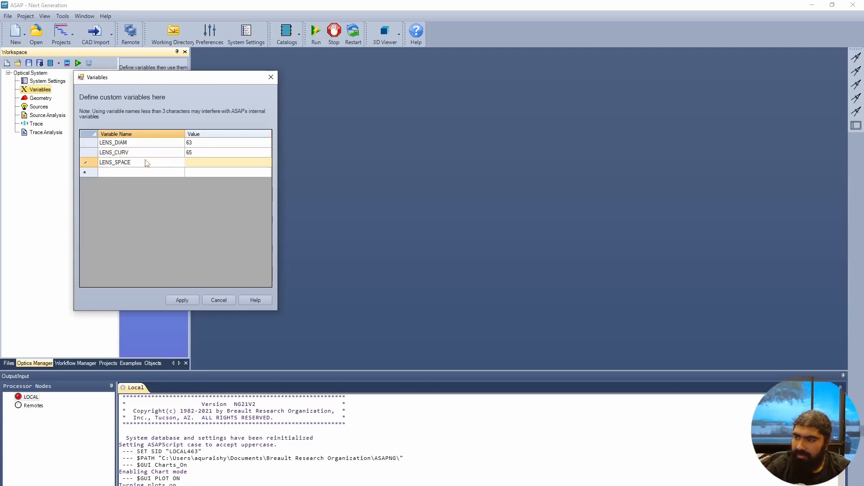
{"action": "key", "text": "Tab"}
{"action": "type", "text": "60"}
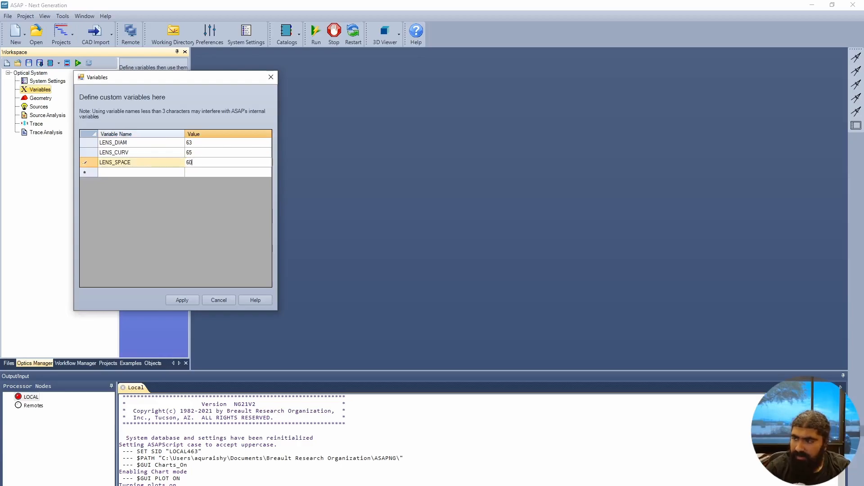
Add the detector variables DET_SIZE with a value of 100 and DET_POS with a value of 300
{"action": "key", "text": "Tab"}
{"action": "type", "text": "DE"}
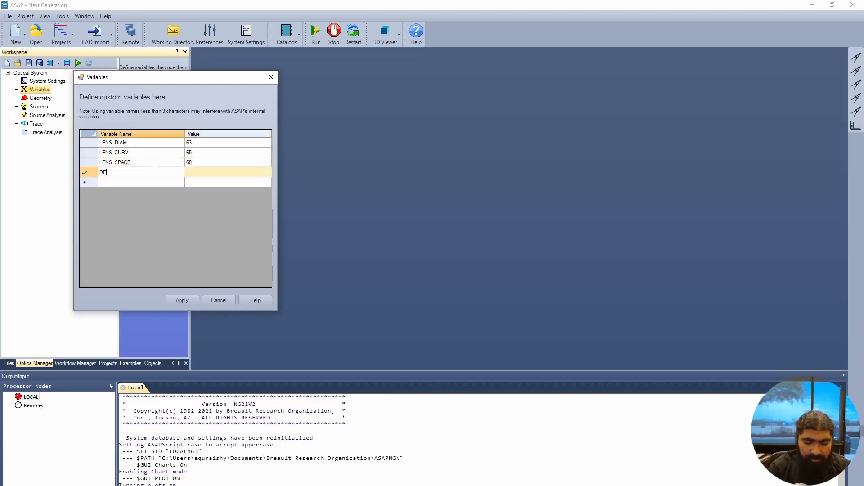
{"action": "type", "text": "T_SIZE"}
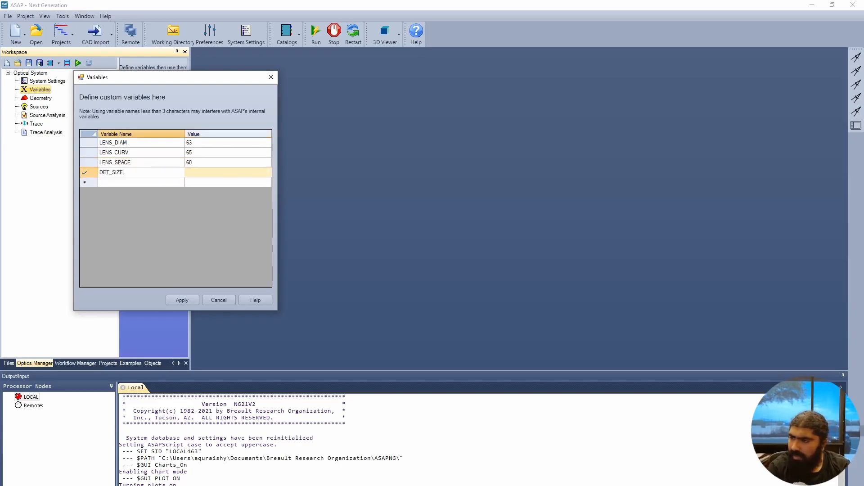
{"action": "key", "text": "Tab"}
{"action": "type", "text": "100"}
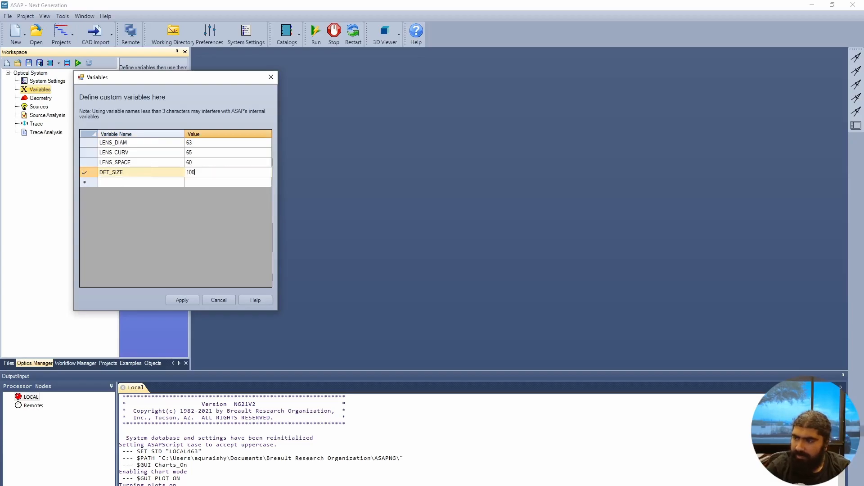
{"action": "key", "text": "Tab"}
{"action": "type", "text": "DET_POS"}
{"action": "key", "text": "Tab"}
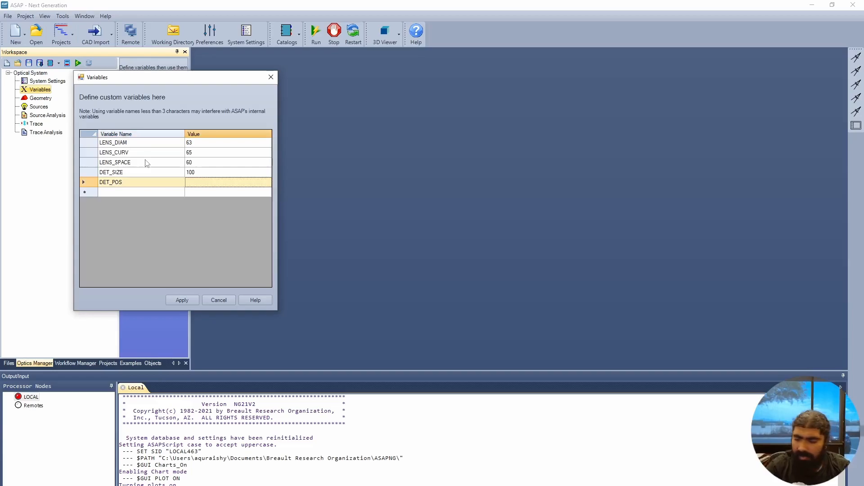
{"action": "type", "text": "300"}
Add the variable SRC_SIZE with a value of 60, then apply the variables and check the saved list
{"action": "key", "text": "Tab"}
{"action": "type", "text": "SR"}
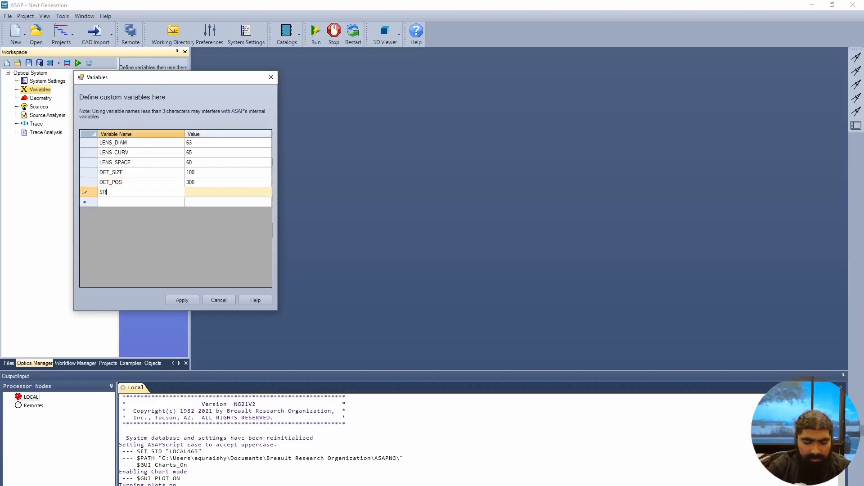
{"action": "type", "text": "C_SIZE"}
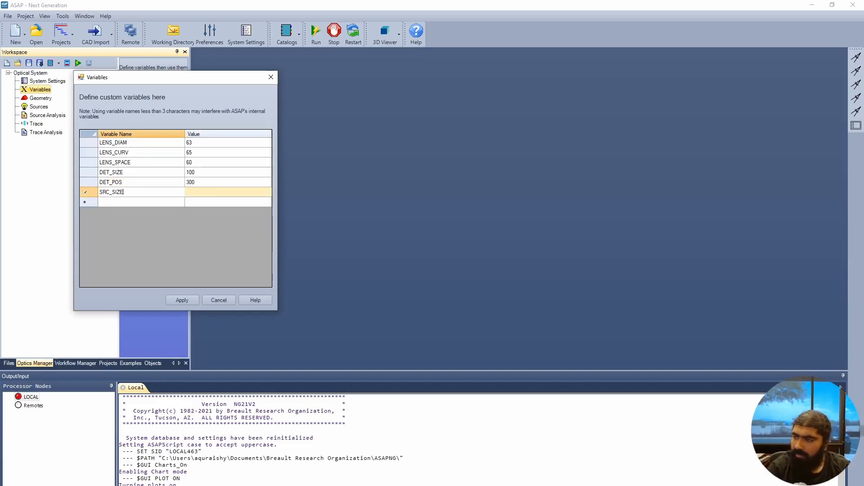
{"action": "key", "text": "Tab"}
{"action": "type", "text": "6"}
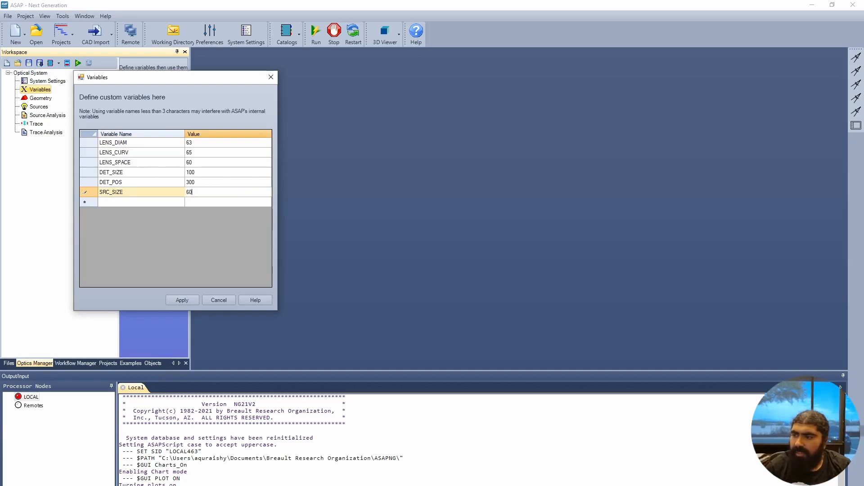
{"action": "left_click", "coordinate": [196, 300]}
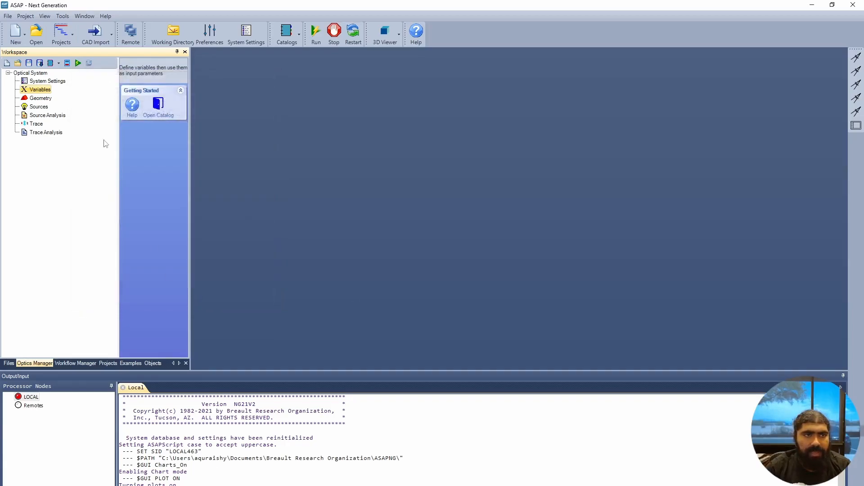
{"action": "double_click", "coordinate": [45, 90]}
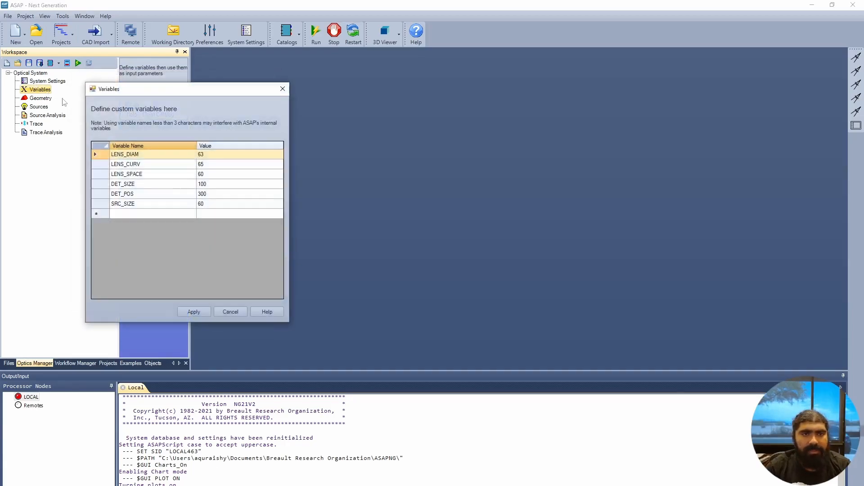
{"action": "left_click", "coordinate": [203, 314]}
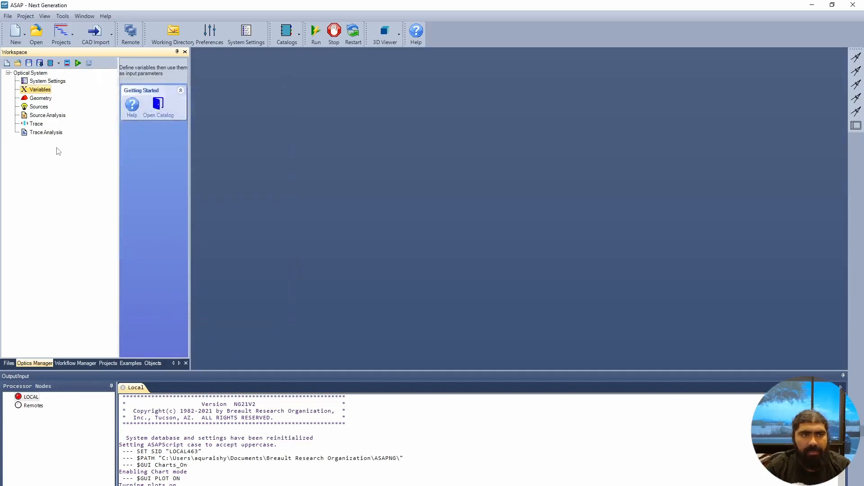
Insert a new geometry branch under Geometry and name it CHROMATIC_BLD
{"action": "left_click", "coordinate": [45, 99]}
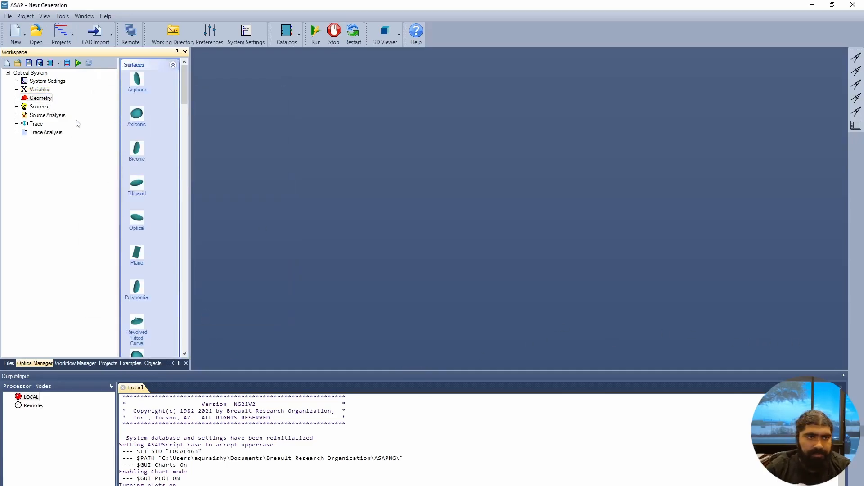
{"action": "right_click", "coordinate": [43, 99]}
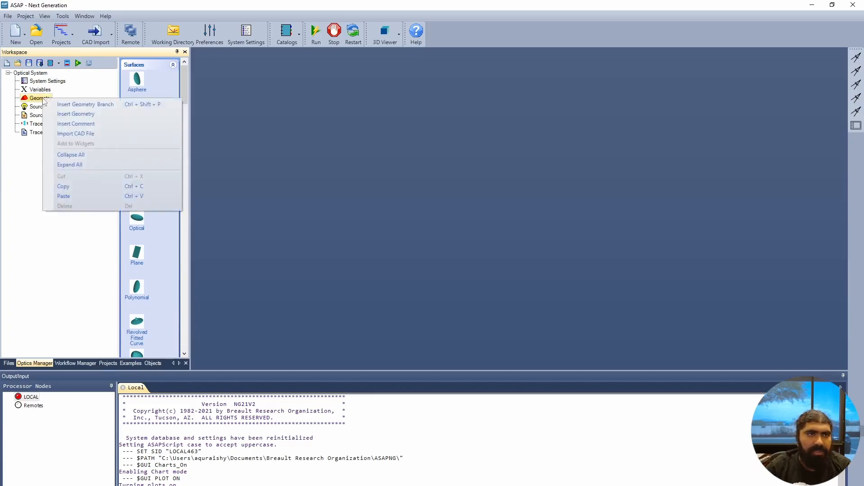
{"action": "left_click", "coordinate": [80, 105]}
{"action": "double_click", "coordinate": [55, 106]}
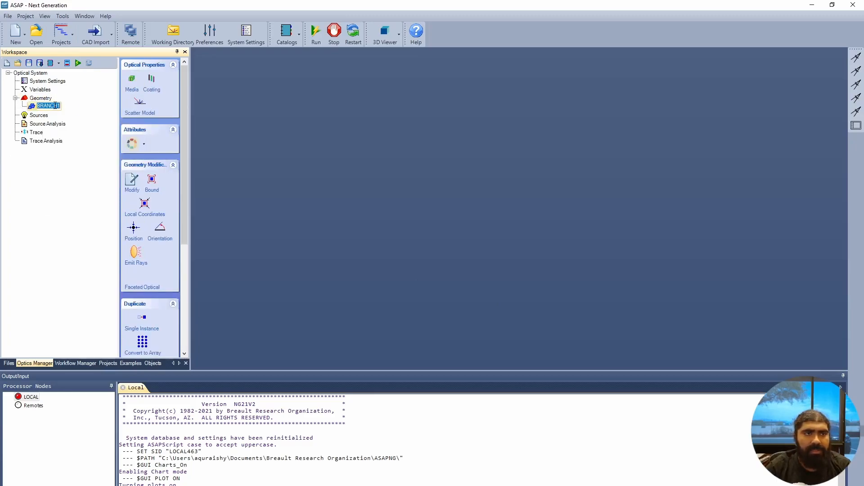
{"action": "type", "text": "CHR"}
{"action": "type", "text": "TIC_BL"}
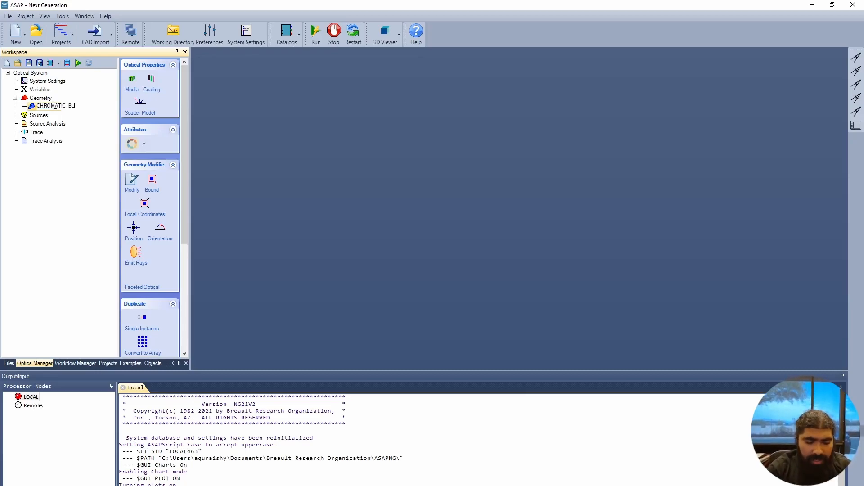
{"action": "left_click", "coordinate": [55, 192]}
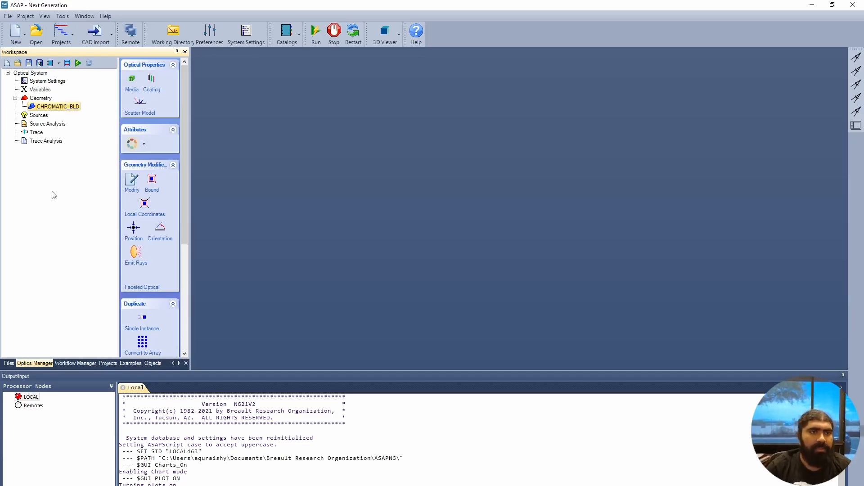
Insert a sub-branch under CHROMATIC_BLD and name it SINGLET
{"action": "right_click", "coordinate": [54, 108]}
{"action": "left_click", "coordinate": [97, 125]}
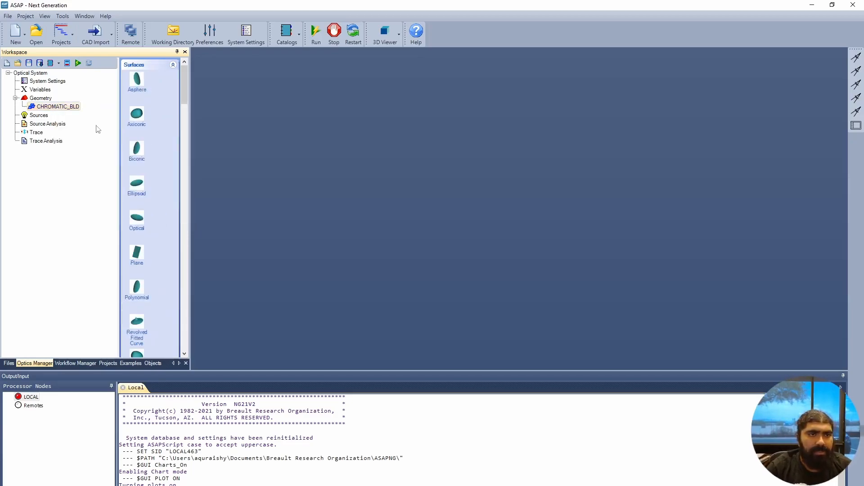
{"action": "right_click", "coordinate": [57, 108]}
{"action": "left_click", "coordinate": [87, 116]}
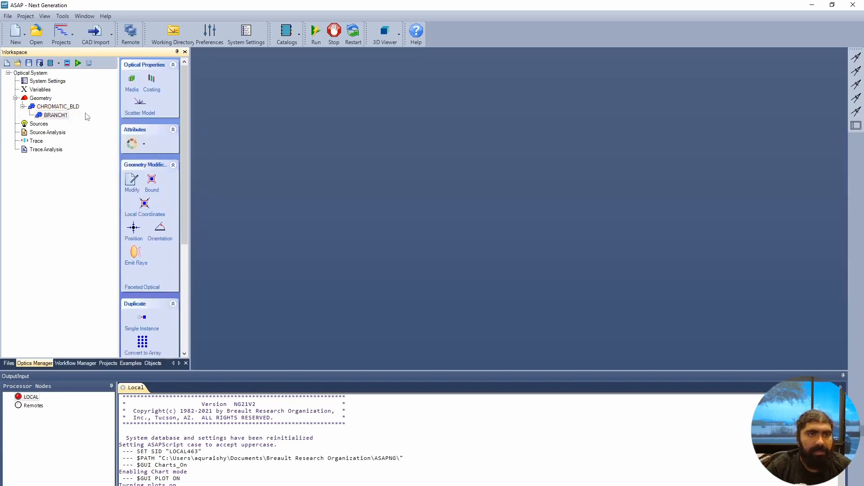
{"action": "left_click", "coordinate": [59, 115]}
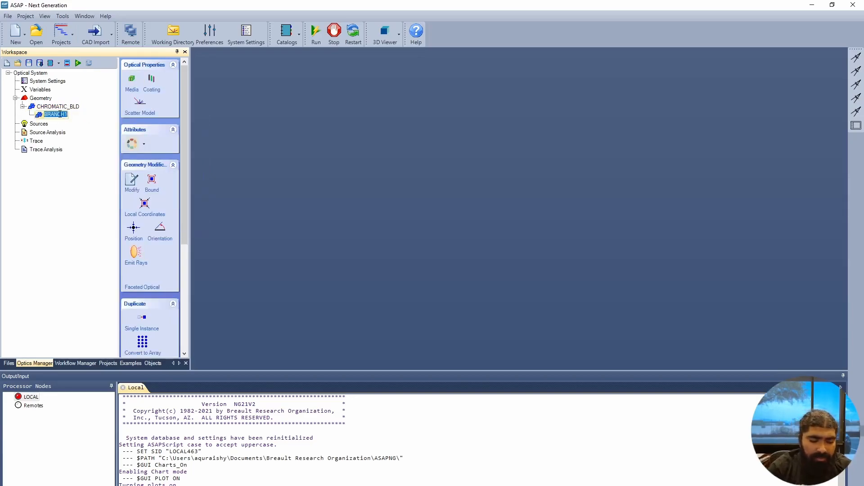
{"action": "type", "text": "SINGL"}
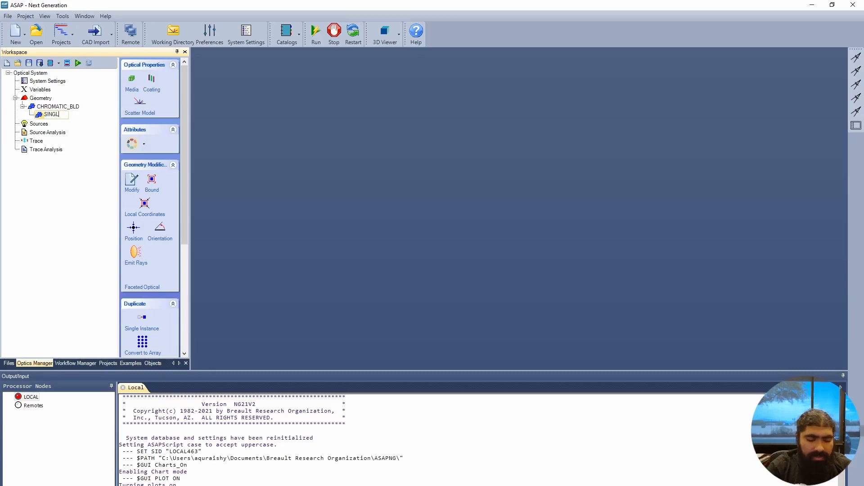
{"action": "key", "text": "Return"}
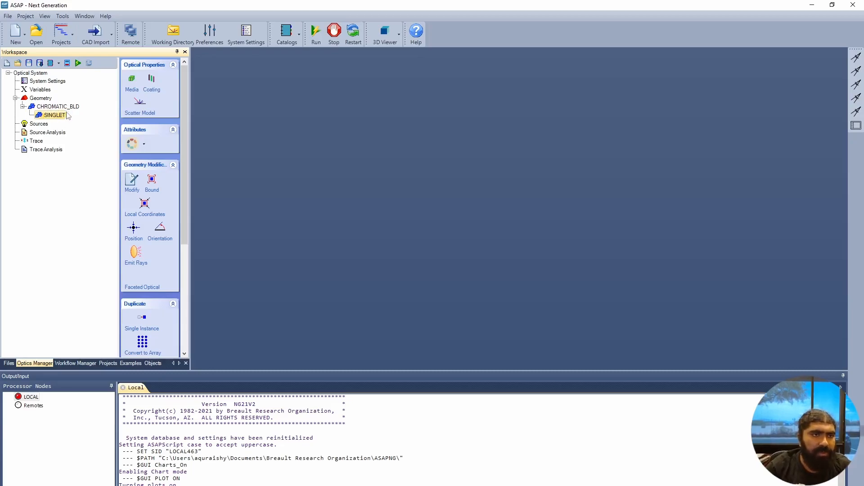
Insert a second sub-branch under CHROMATIC_BLD and name it DETECTOR
{"action": "left_click", "coordinate": [66, 108]}
{"action": "right_click", "coordinate": [67, 108]}
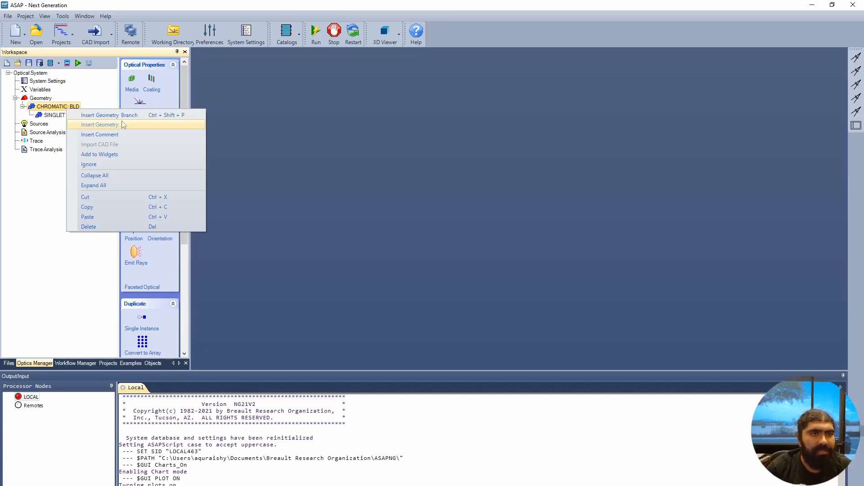
{"action": "left_click", "coordinate": [117, 116]}
{"action": "left_click", "coordinate": [57, 126]}
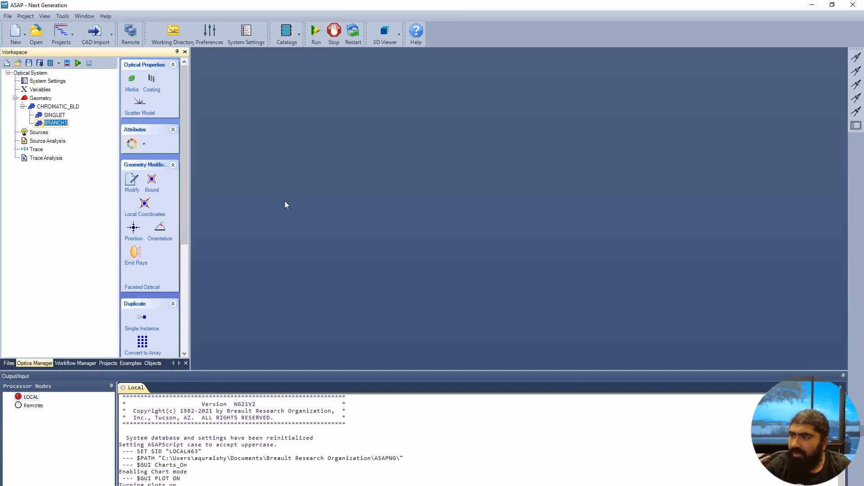
{"action": "type", "text": "DE"}
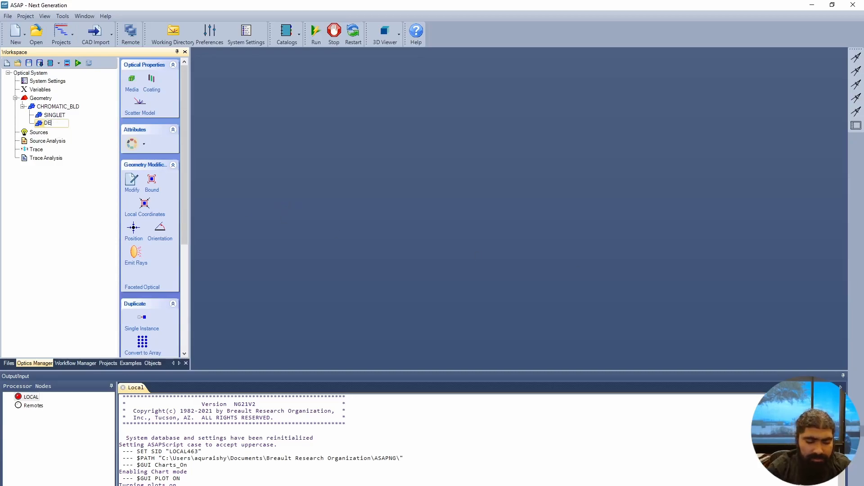
{"action": "type", "text": "TECTOR"}
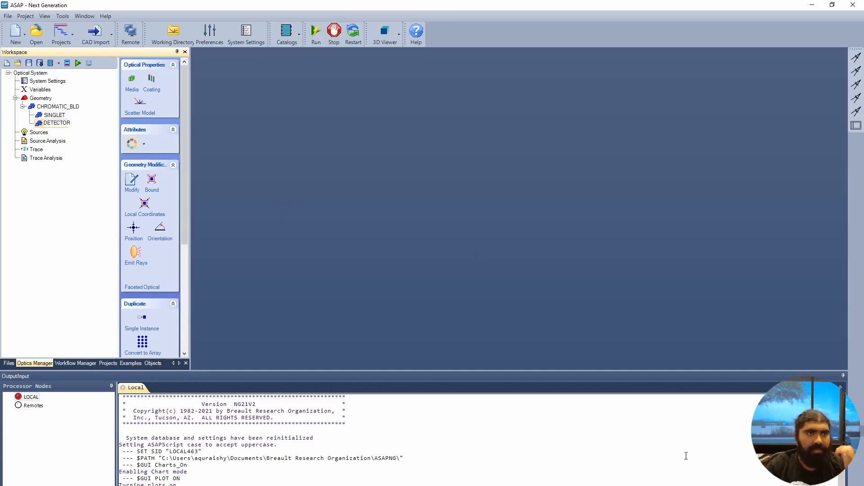
{"action": "key", "text": "Return"}
Start a new Optical surface in the SINGLET branch and set its location to the LENS_SPACE variable
{"action": "left_click", "coordinate": [54, 116]}
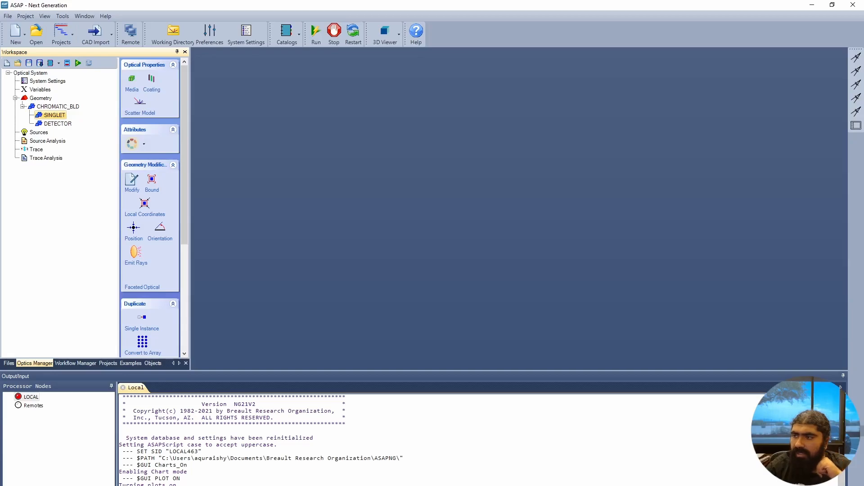
{"action": "right_click", "coordinate": [64, 116]}
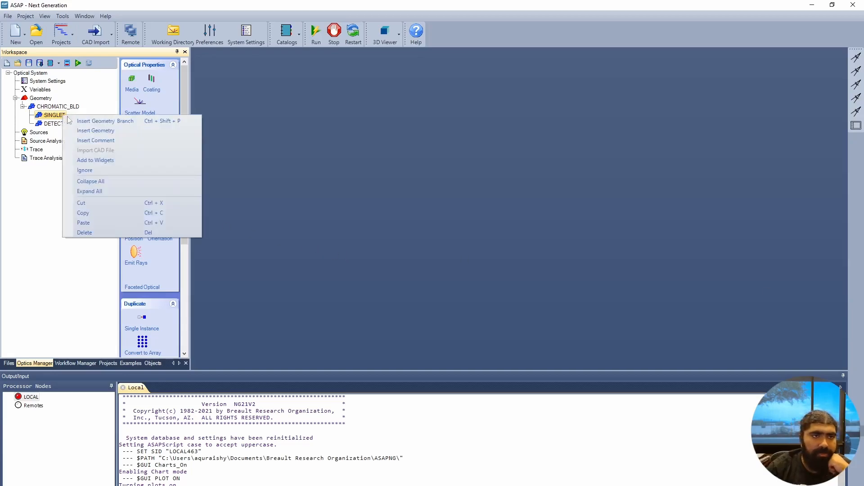
{"action": "left_click", "coordinate": [96, 131]}
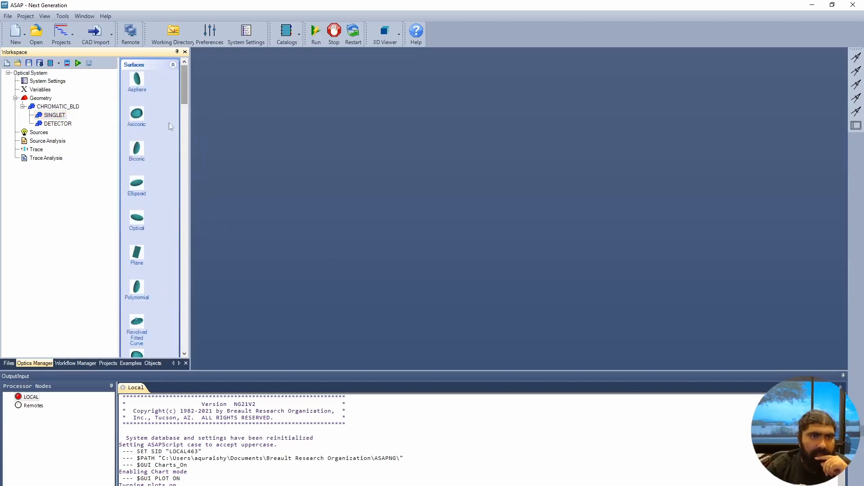
{"action": "left_click", "coordinate": [136, 220]}
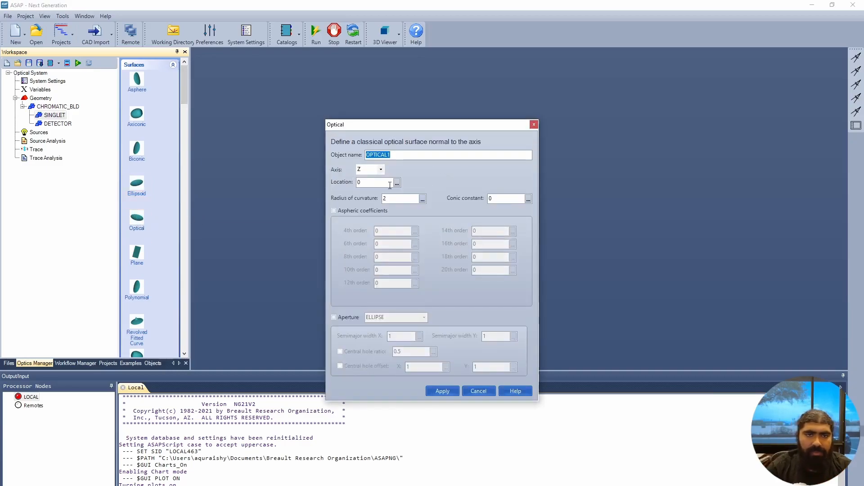
{"action": "left_click", "coordinate": [376, 182]}
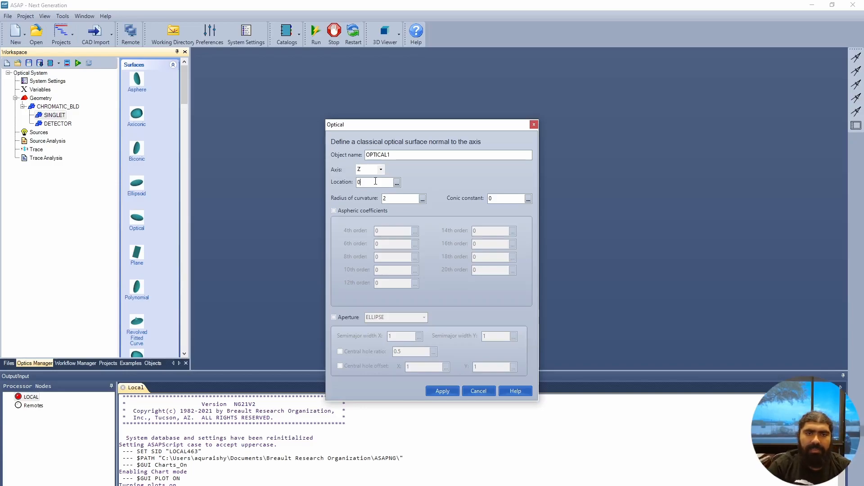
{"action": "left_click", "coordinate": [397, 183]}
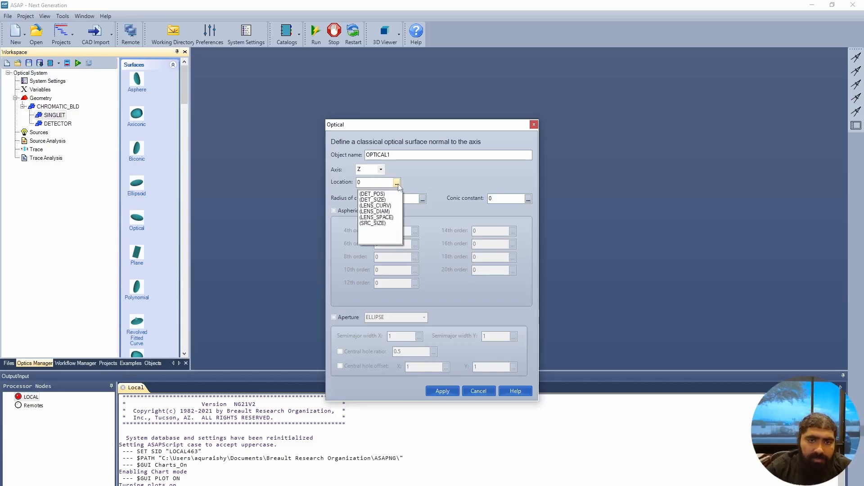
{"action": "left_click", "coordinate": [392, 217]}
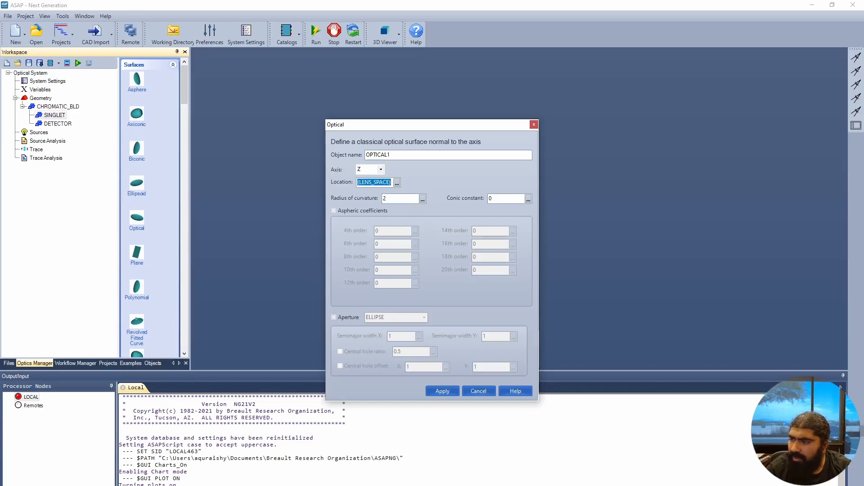
Set the optical surface's radius of curvature to the LENS_CURV variable and its location to 0, and name it FRONT
{"action": "left_click", "coordinate": [423, 201]}
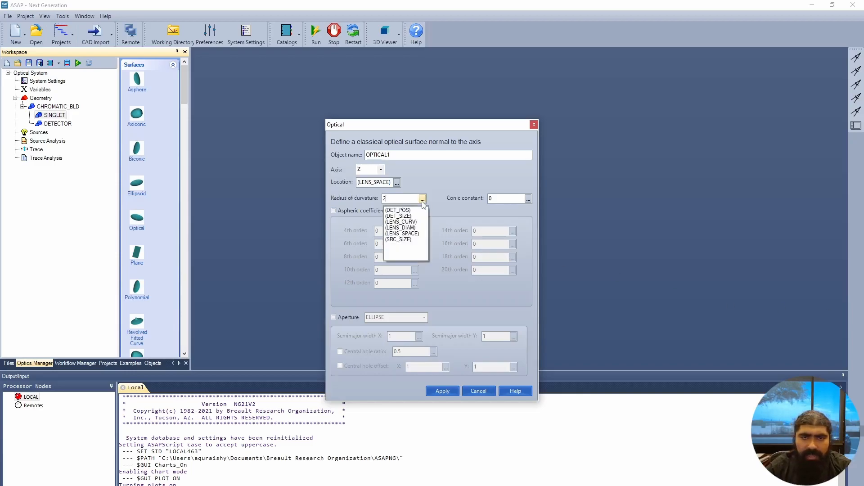
{"action": "double_click", "coordinate": [400, 222]}
{"action": "left_click", "coordinate": [367, 184]}
{"action": "key", "text": "ctrl+a"}
{"action": "type", "text": "0"}
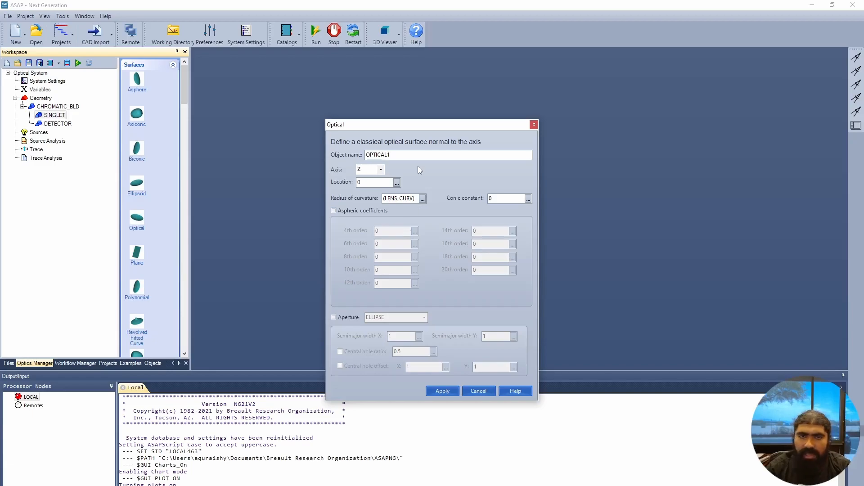
{"action": "key", "text": "ctrl+a"}
{"action": "type", "text": "F"}
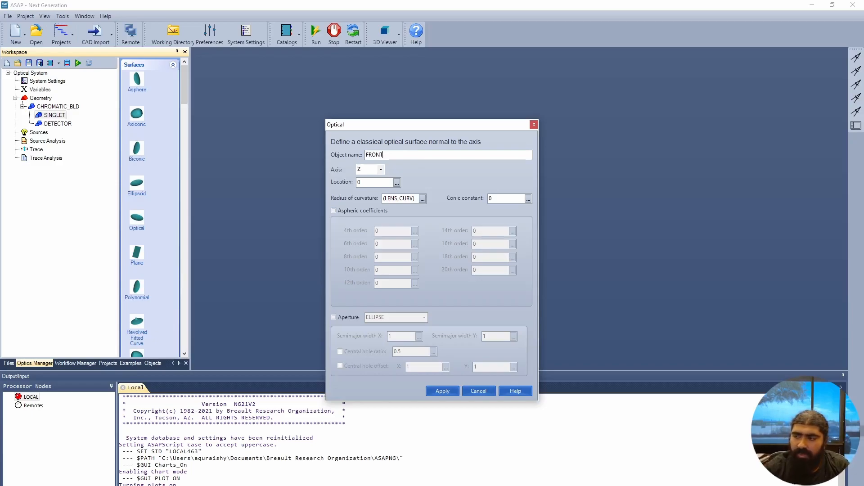
Enable a RECTANGLE aperture on the FRONT surface and set its semimajor width X to (LENS_DIAM)/2
{"action": "left_click", "coordinate": [354, 318]}
{"action": "left_click", "coordinate": [424, 318]}
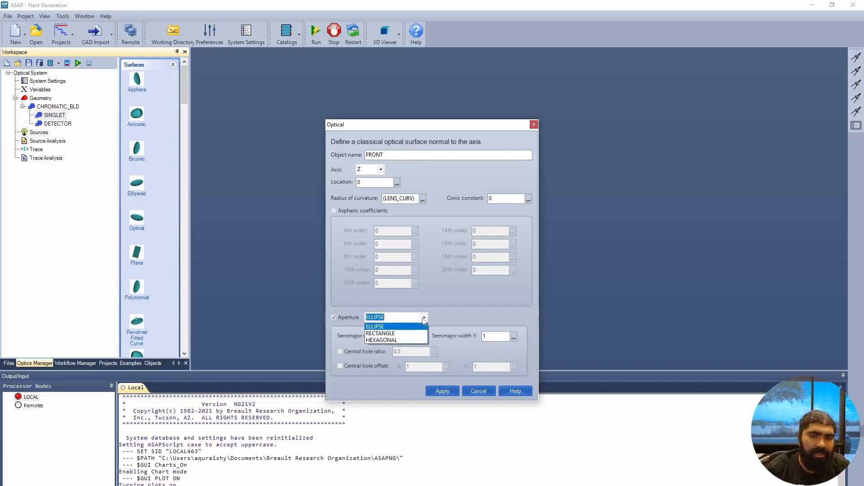
{"action": "left_click", "coordinate": [411, 334]}
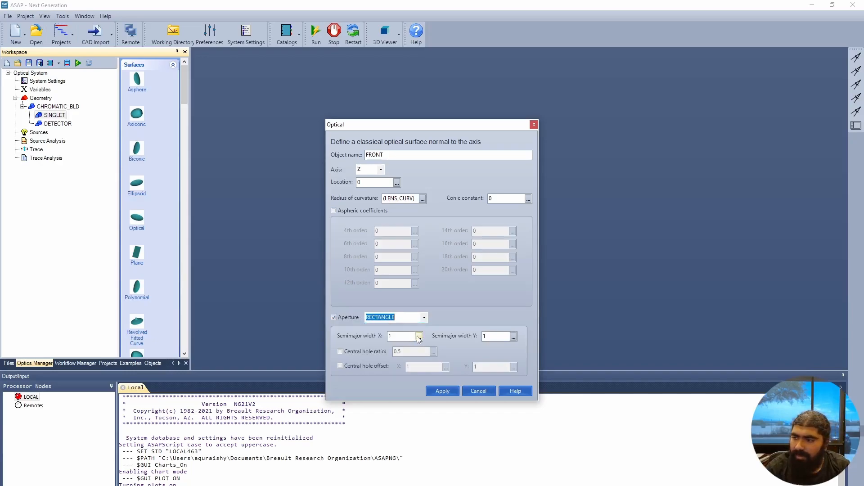
{"action": "left_click", "coordinate": [419, 337]}
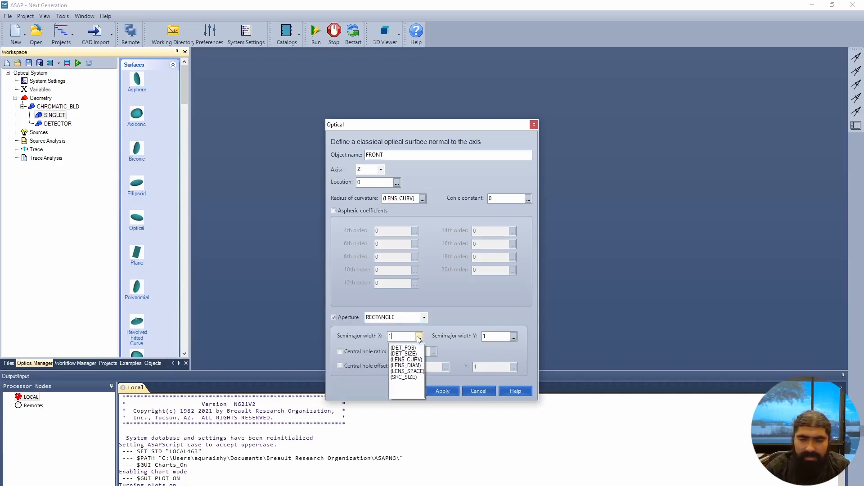
{"action": "left_click", "coordinate": [417, 365]}
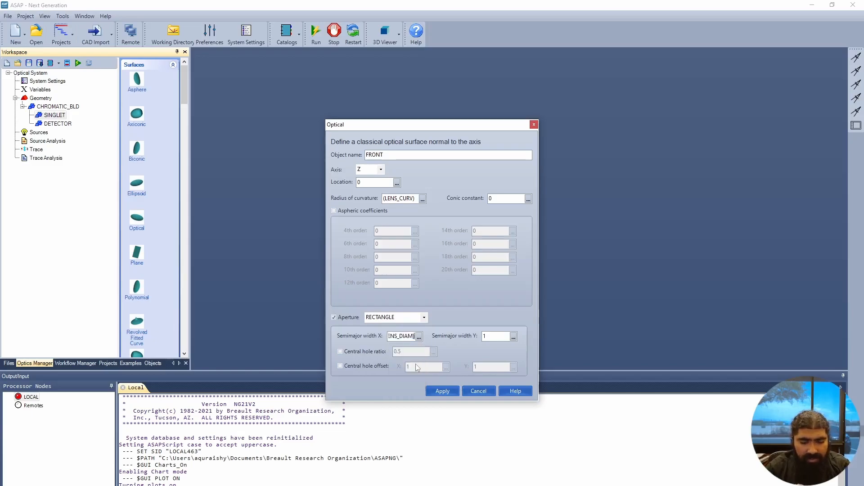
{"action": "type", "text": "/2"}
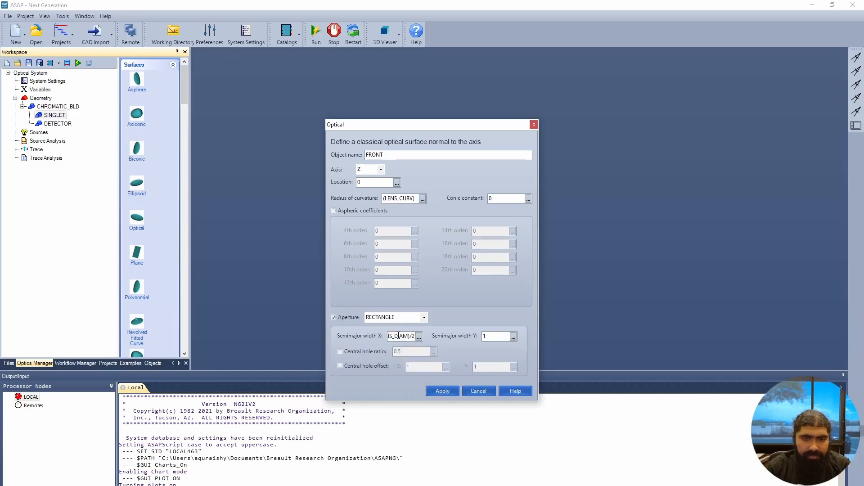
Copy the (LENS_DIAM)/2 expression into the aperture's semimajor width Y and create the FRONT surface
{"action": "double_click", "coordinate": [398, 336]}
{"action": "key", "text": "ctrl+c"}
{"action": "double_click", "coordinate": [493, 337]}
{"action": "key", "text": "ctrl+v"}
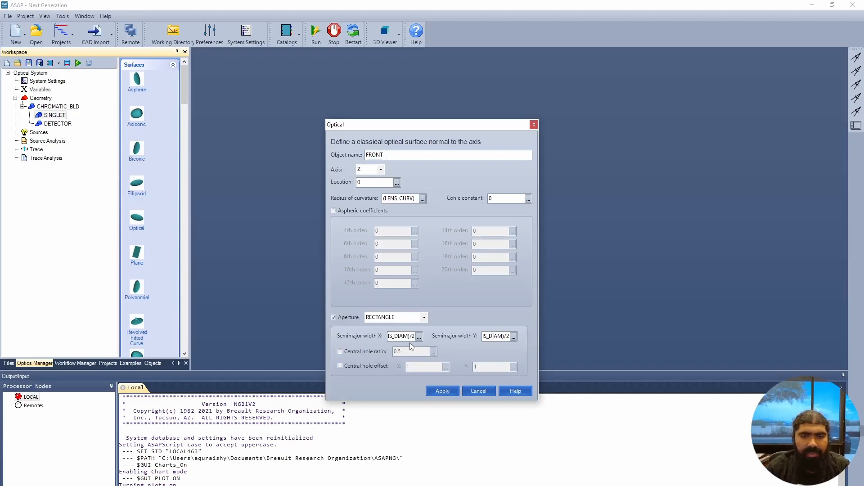
{"action": "left_click", "coordinate": [444, 391]}
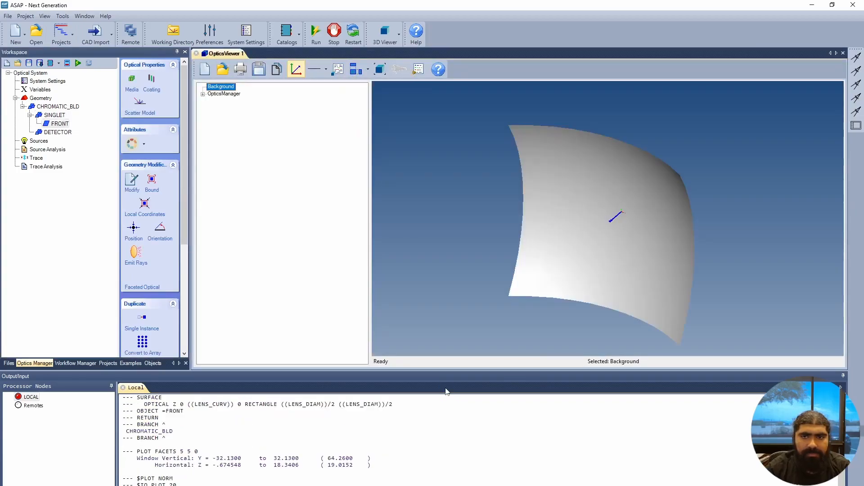
{"action": "left_click_drag", "start_coordinate": [719, 260], "coordinate": [684, 231]}
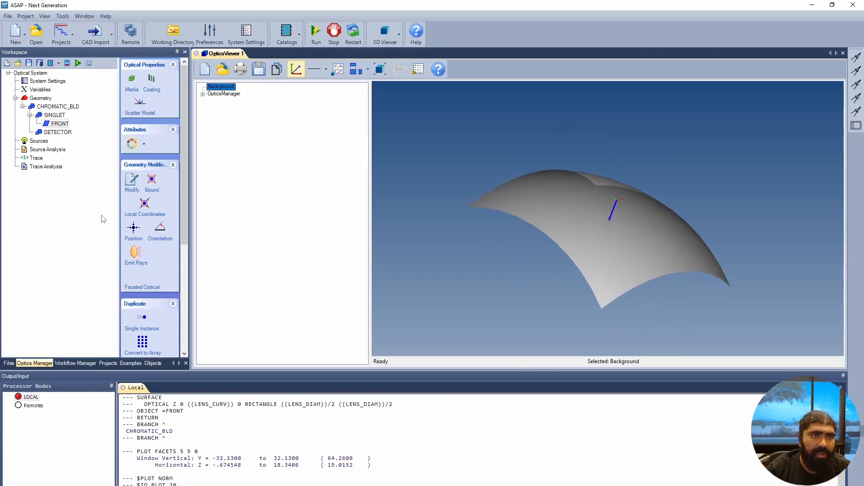
Start a second Optical surface in the SINGLET branch, named BACK, with radius of curvature -(LENS_CURV)
{"action": "left_click", "coordinate": [55, 116]}
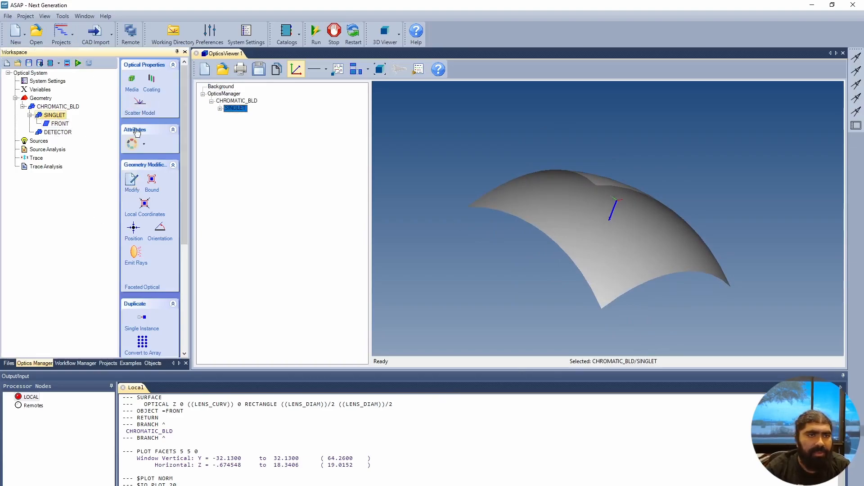
{"action": "right_click", "coordinate": [59, 115]}
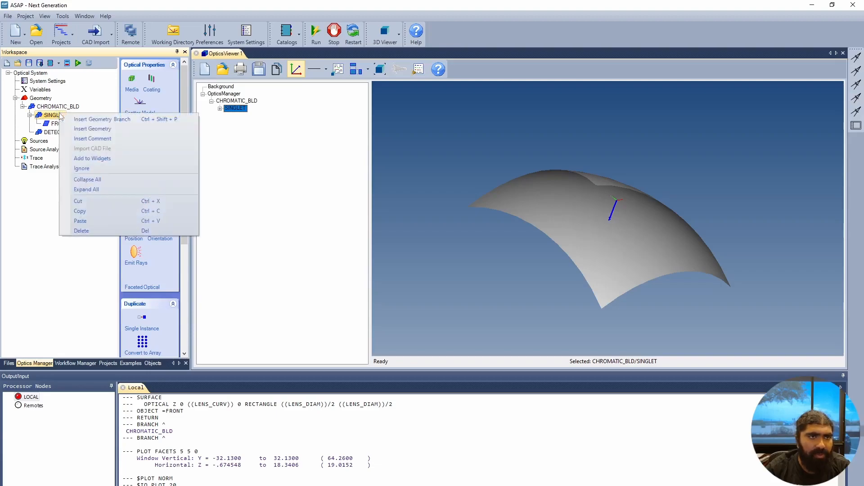
{"action": "left_click", "coordinate": [100, 125]}
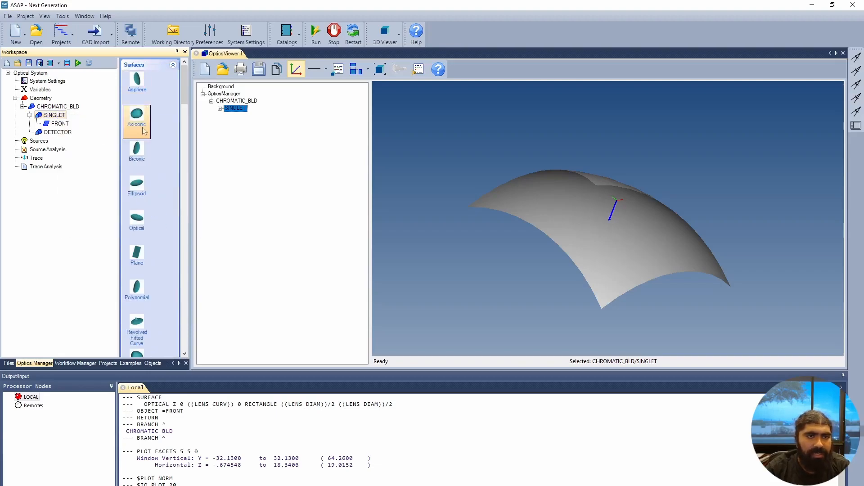
{"action": "left_click", "coordinate": [133, 228]}
{"action": "type", "text": "BACK"}
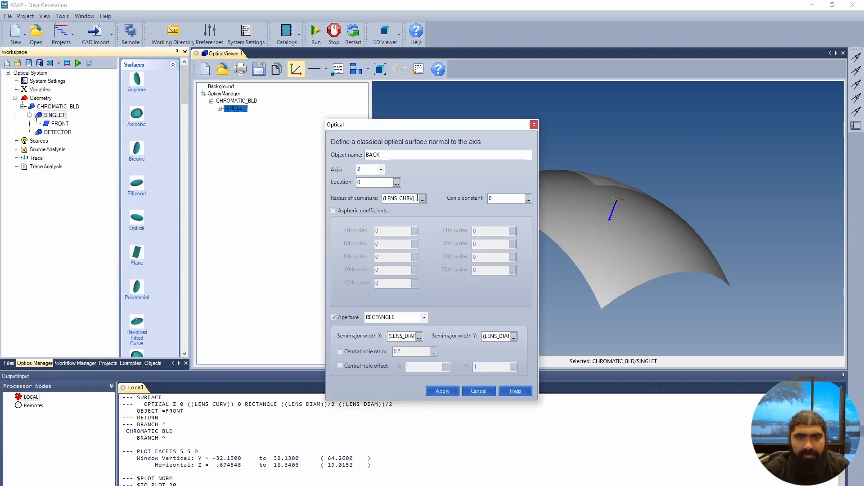
{"action": "left_click", "coordinate": [385, 199]}
{"action": "type", "text": "-"}
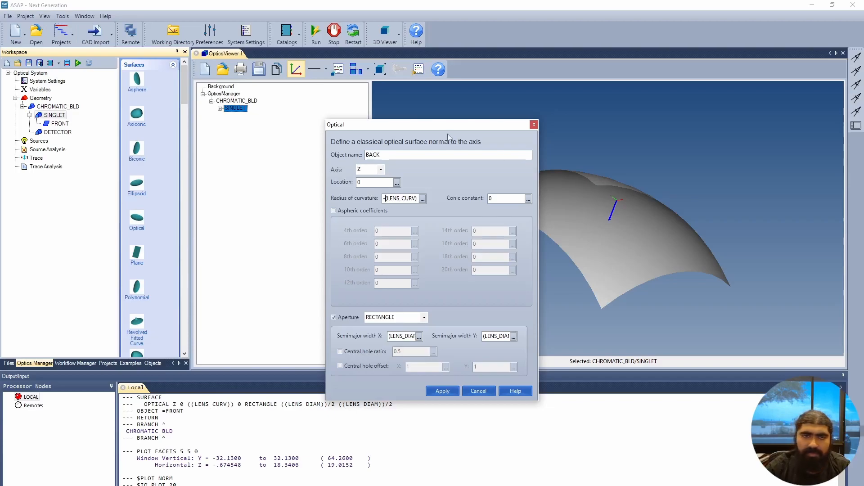
Set the BACK surface's location to the LENS_SPACE variable and create the surface
{"action": "left_click", "coordinate": [380, 183]}
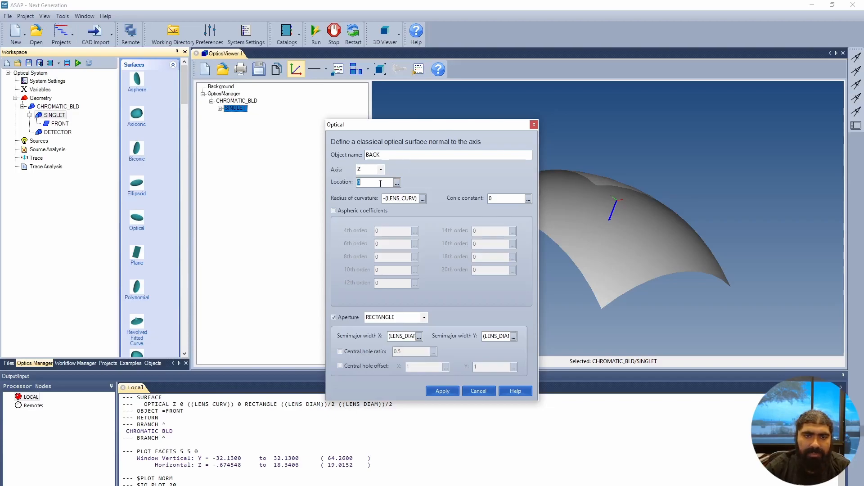
{"action": "left_click", "coordinate": [397, 182]}
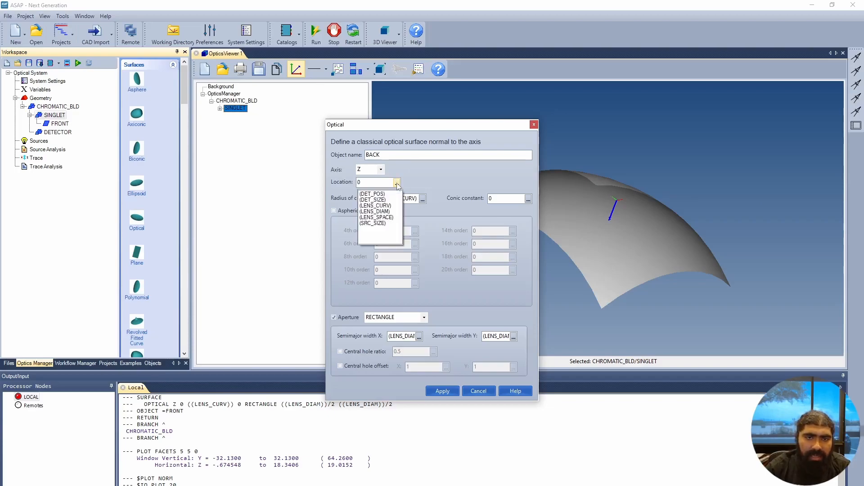
{"action": "left_click", "coordinate": [389, 218]}
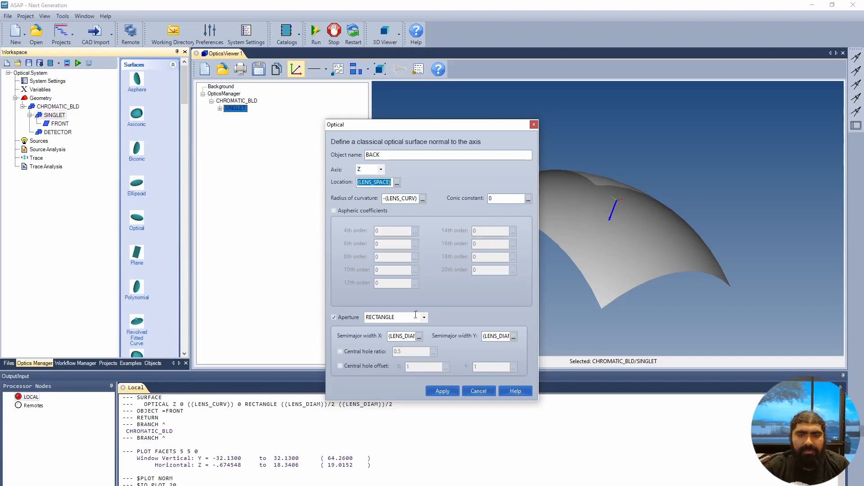
{"action": "left_click", "coordinate": [408, 337]}
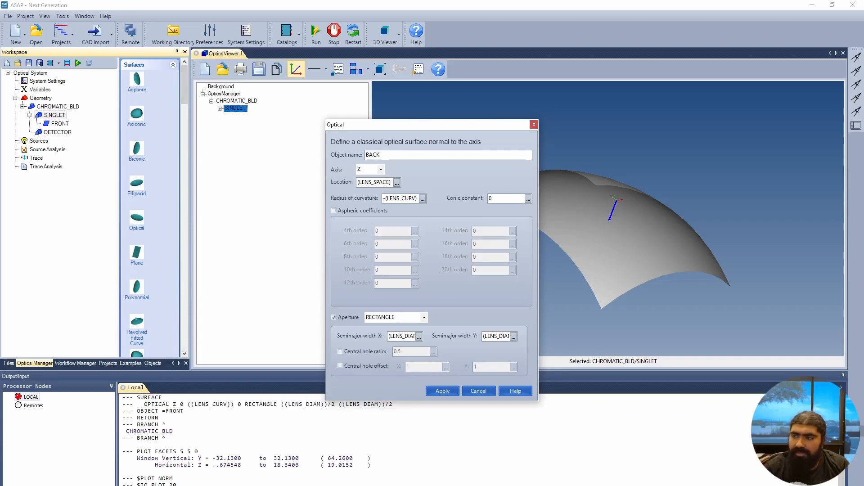
{"action": "left_click", "coordinate": [449, 390]}
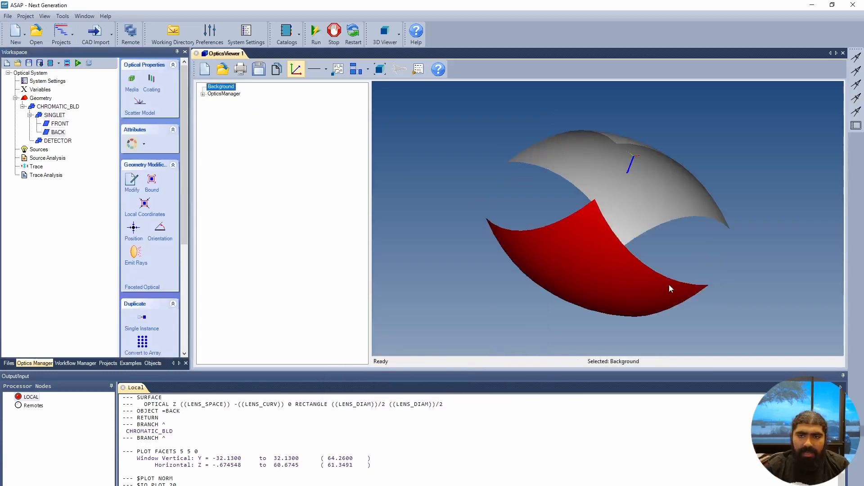
{"action": "left_click_drag", "start_coordinate": [648, 257], "coordinate": [632, 272]}
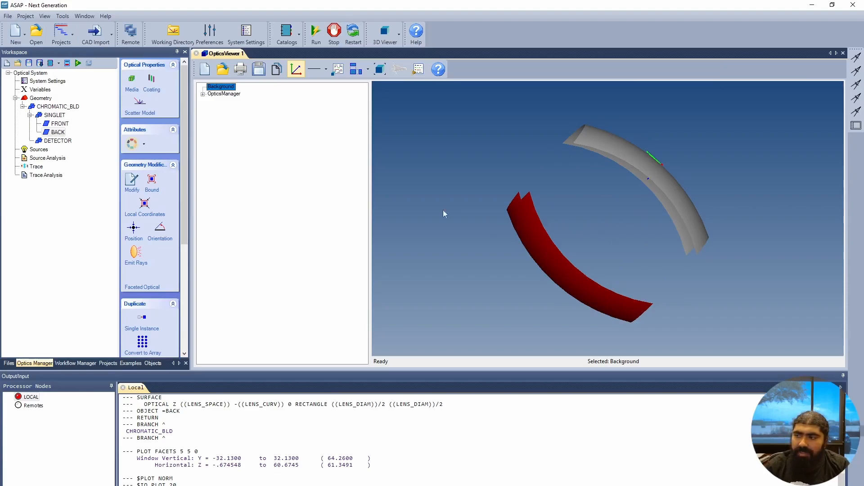
Start a new Tube surface in the SINGLET branch and name it EDGE
{"action": "left_click", "coordinate": [59, 116]}
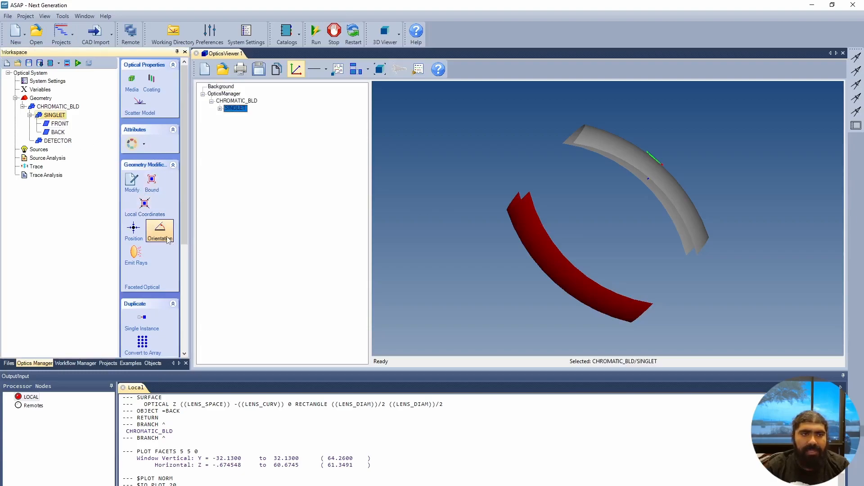
{"action": "right_click", "coordinate": [49, 116]}
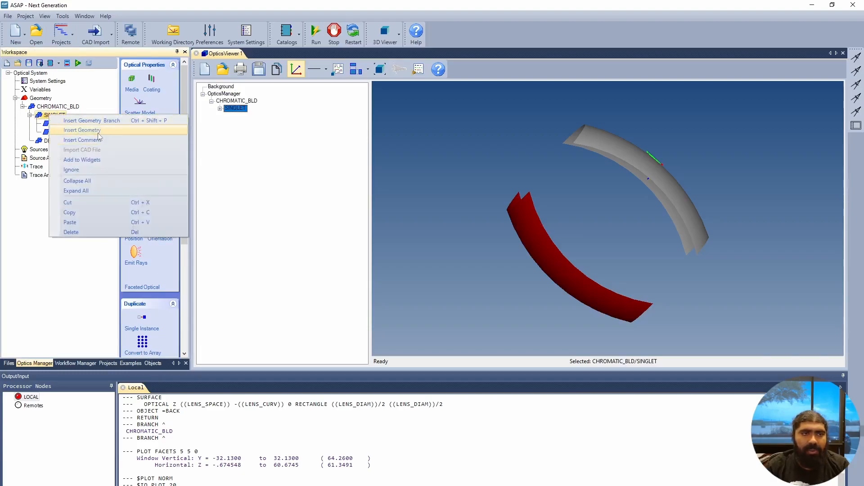
{"action": "left_click", "coordinate": [99, 134]}
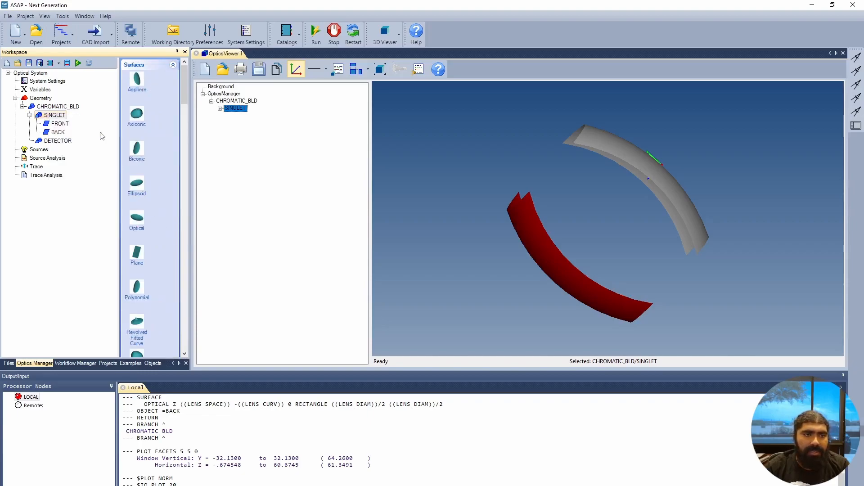
{"action": "scroll", "coordinate": [159, 287], "scroll_direction": "down", "scroll_amount": 2}
{"action": "scroll", "coordinate": [159, 287], "scroll_direction": "down", "scroll_amount": 2}
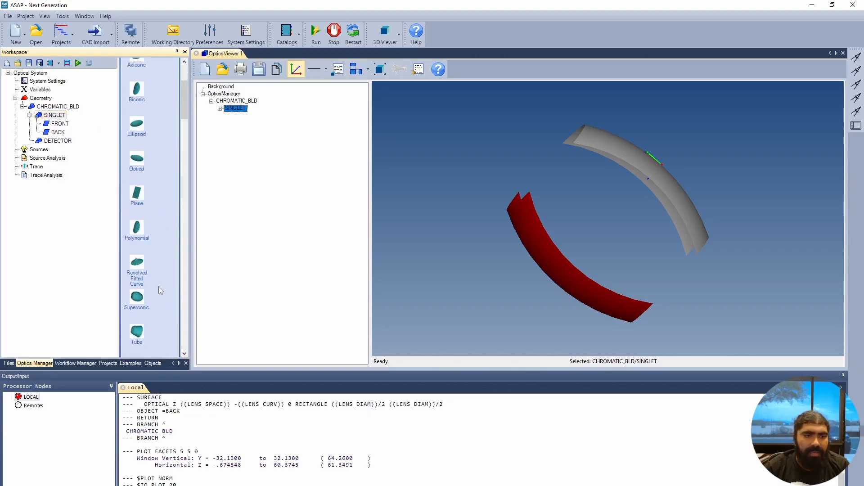
{"action": "left_click", "coordinate": [137, 304]}
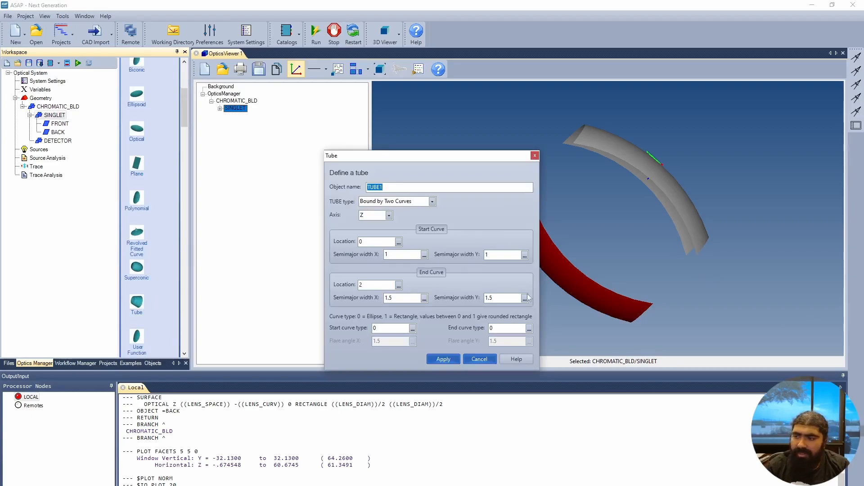
{"action": "type", "text": "EDGE"}
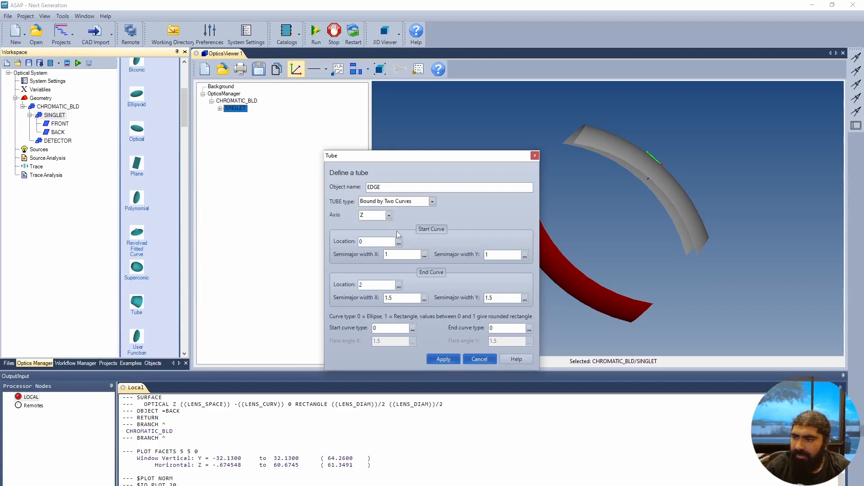
Set both semimajor widths, X and Y, of the EDGE tube's start curve to (LENS_DIAM)/2
{"action": "left_click", "coordinate": [424, 256]}
{"action": "left_click", "coordinate": [415, 284]}
{"action": "key", "text": "End"}
{"action": "type", "text": "/2"}
{"action": "double_click", "coordinate": [411, 255]}
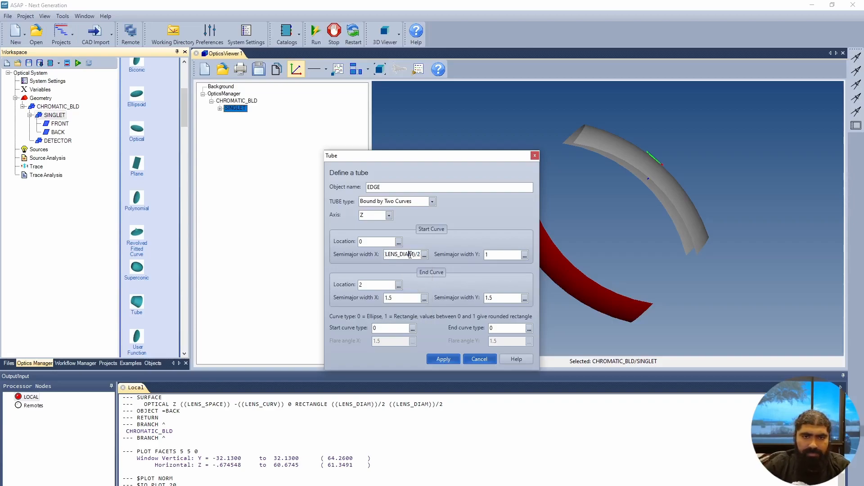
{"action": "double_click", "coordinate": [411, 255]}
{"action": "key", "text": "ctrl+c"}
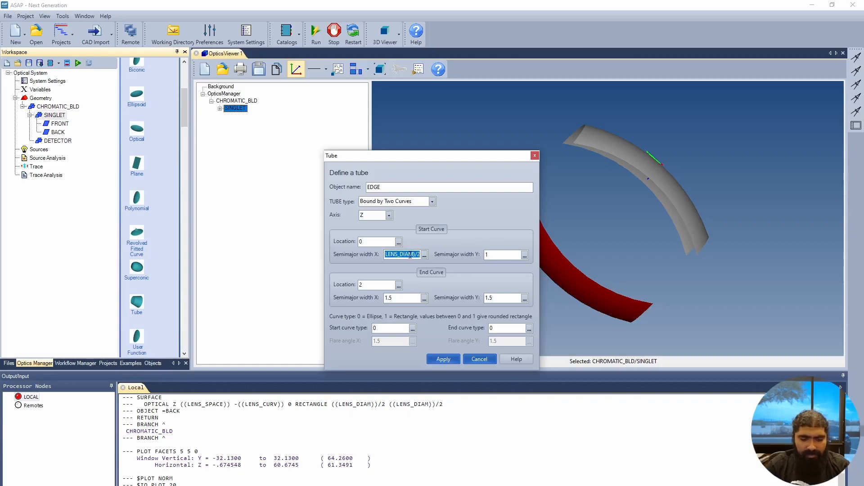
{"action": "left_click", "coordinate": [508, 255]}
{"action": "key", "text": "ctrl+v"}
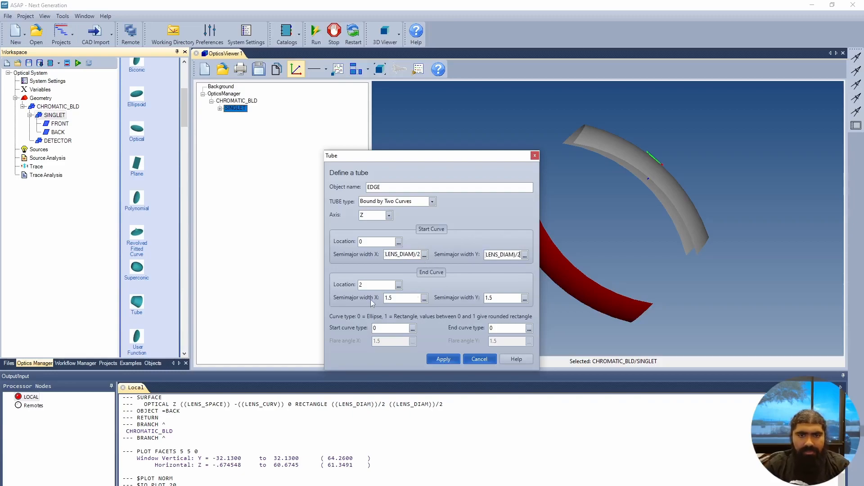
Set the end curve's semimajor widths X and Y to (LENS_DIAM)/2 and its location to LENS_SPACE, and create the EDGE tube
{"action": "double_click", "coordinate": [400, 298]}
{"action": "key", "text": "ctrl+v"}
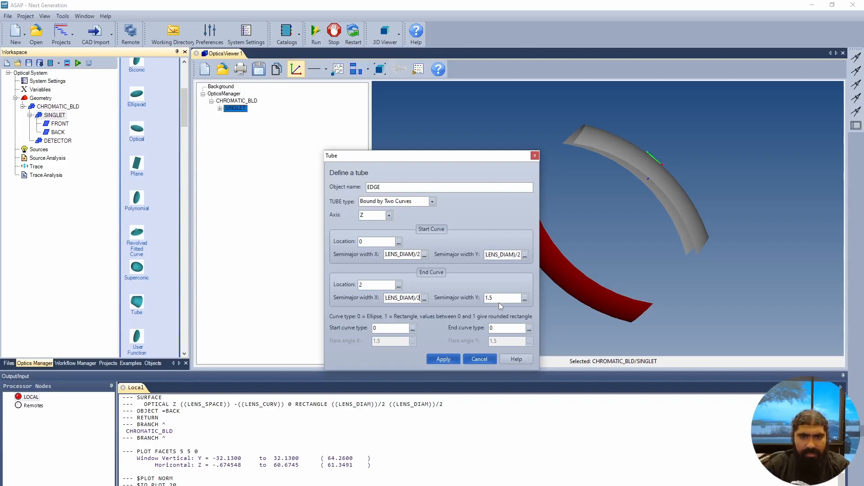
{"action": "double_click", "coordinate": [485, 298]}
{"action": "key", "text": "ctrl+v"}
{"action": "double_click", "coordinate": [371, 285]}
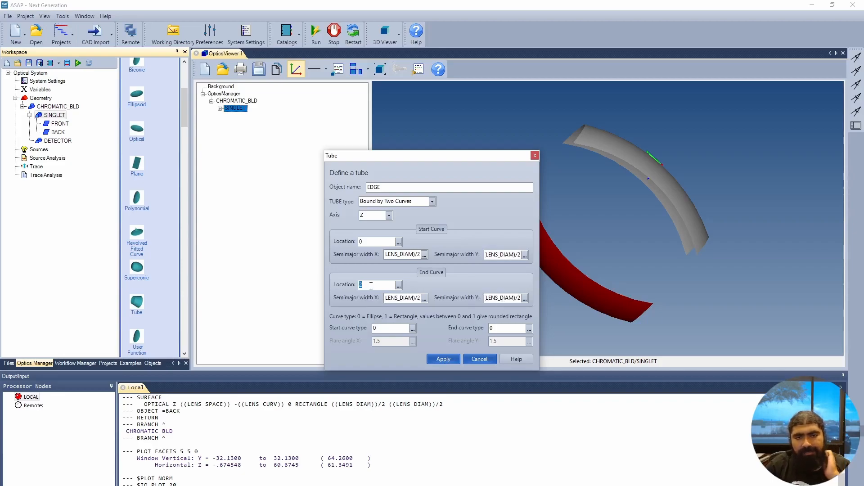
{"action": "left_click", "coordinate": [399, 285]}
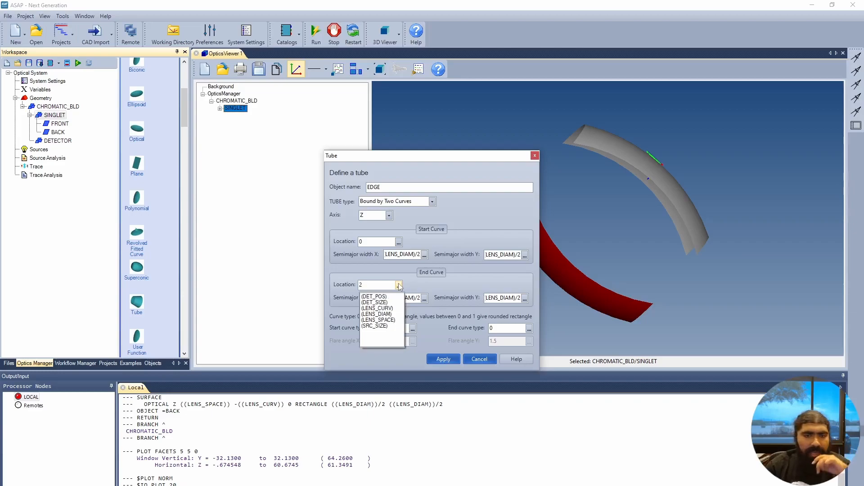
{"action": "left_click", "coordinate": [392, 320]}
{"action": "left_click", "coordinate": [452, 358]}
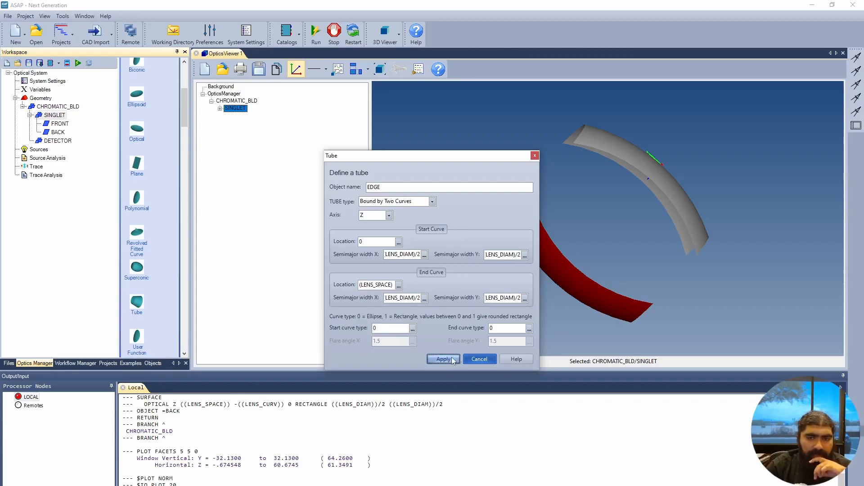
Modify the EDGE tube so that its start curve type is 1 (rectangle)
{"action": "left_click_drag", "start_coordinate": [468, 266], "coordinate": [528, 234]}
{"action": "left_click_drag", "start_coordinate": [650, 234], "coordinate": [536, 264]}
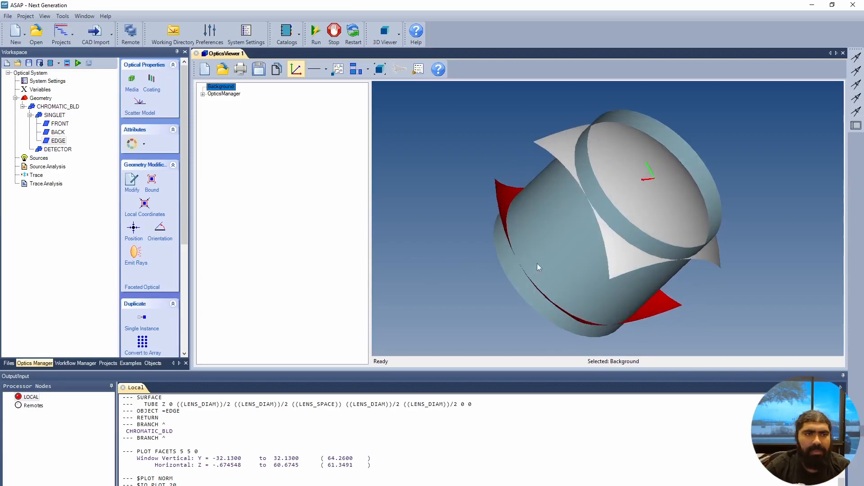
{"action": "right_click", "coordinate": [61, 143]}
{"action": "left_click", "coordinate": [97, 196]}
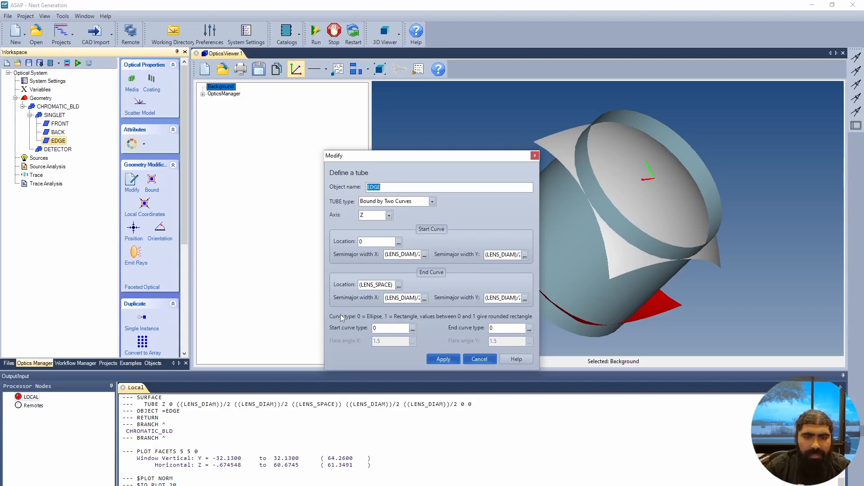
{"action": "left_click", "coordinate": [391, 328]}
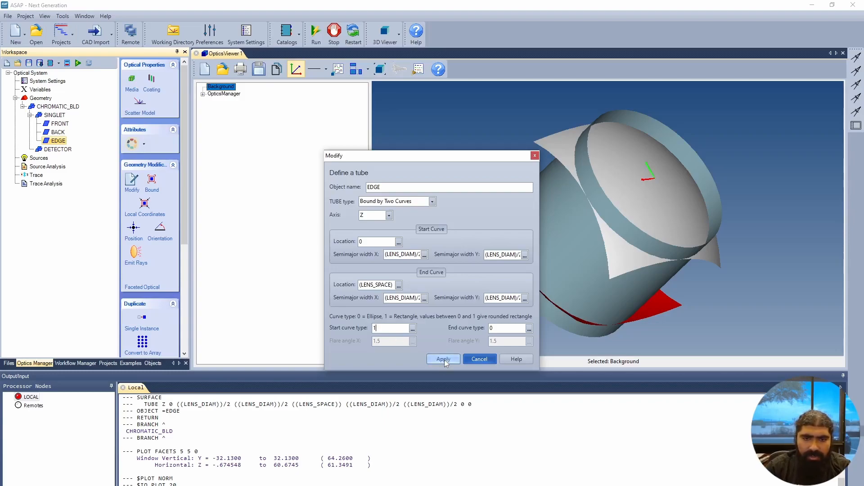
{"action": "left_click", "coordinate": [443, 359]}
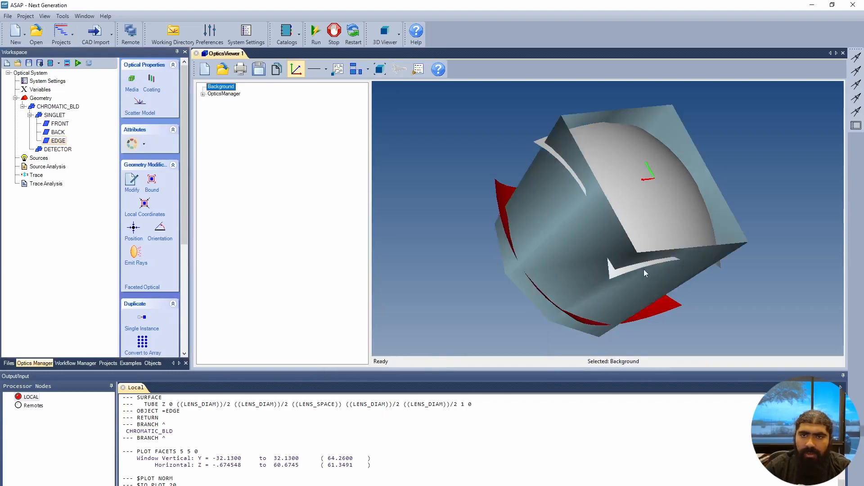
Modify the EDGE tube again and set its end curve type to 1
{"action": "left_click_drag", "start_coordinate": [633, 279], "coordinate": [651, 226]}
{"action": "right_click", "coordinate": [57, 142]}
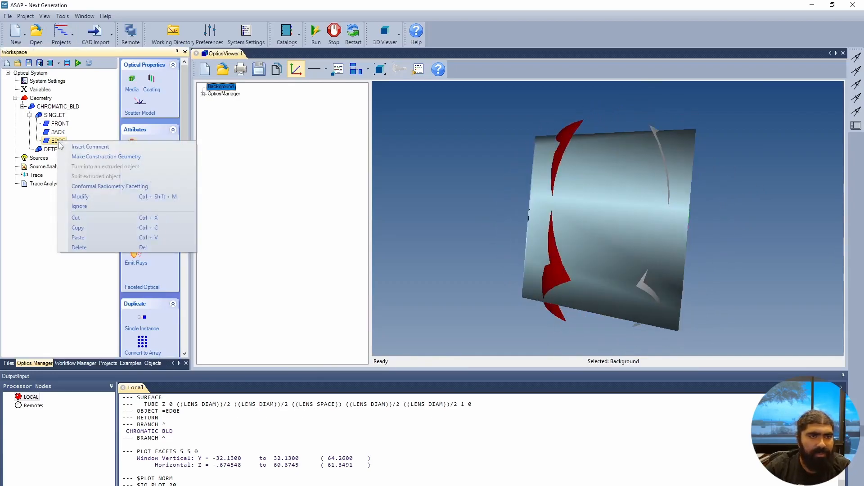
{"action": "left_click", "coordinate": [87, 195]}
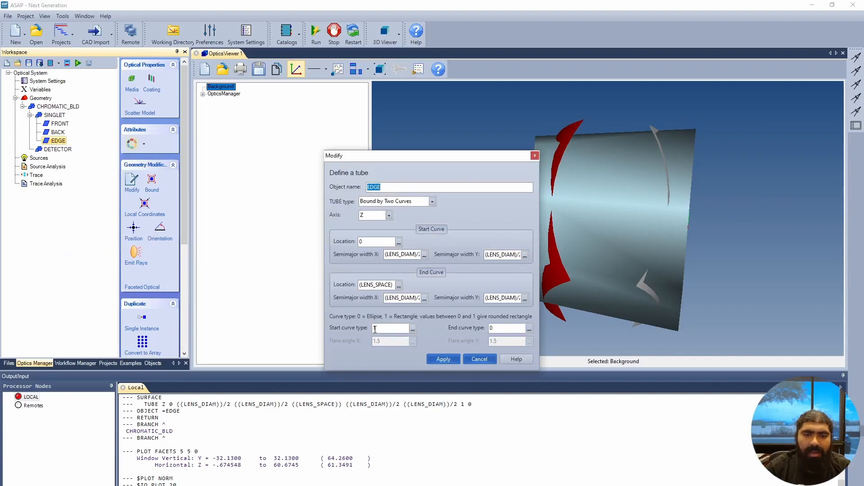
{"action": "left_click_drag", "start_coordinate": [508, 328], "coordinate": [467, 332]}
{"action": "type", "text": "1"}
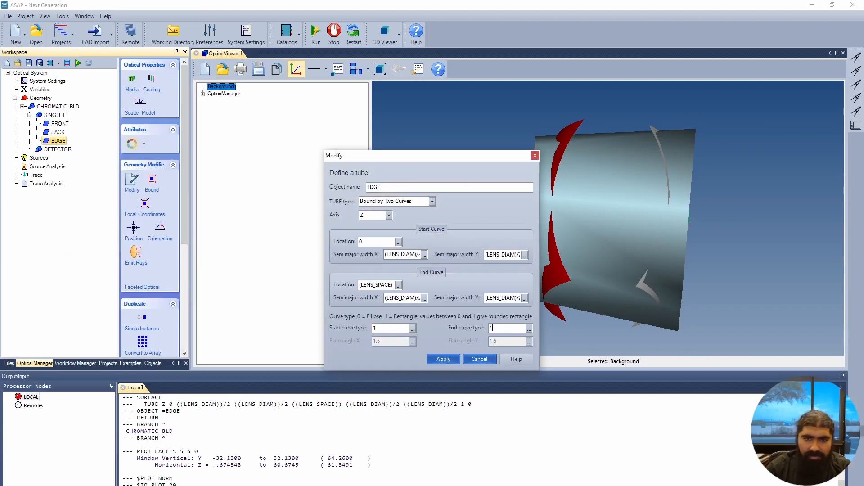
{"action": "left_click", "coordinate": [439, 360]}
Start bounding the EDGE tube, with bounding side + for the FRONT surface and - for the BACK surface
{"action": "left_click_drag", "start_coordinate": [486, 328], "coordinate": [558, 278]}
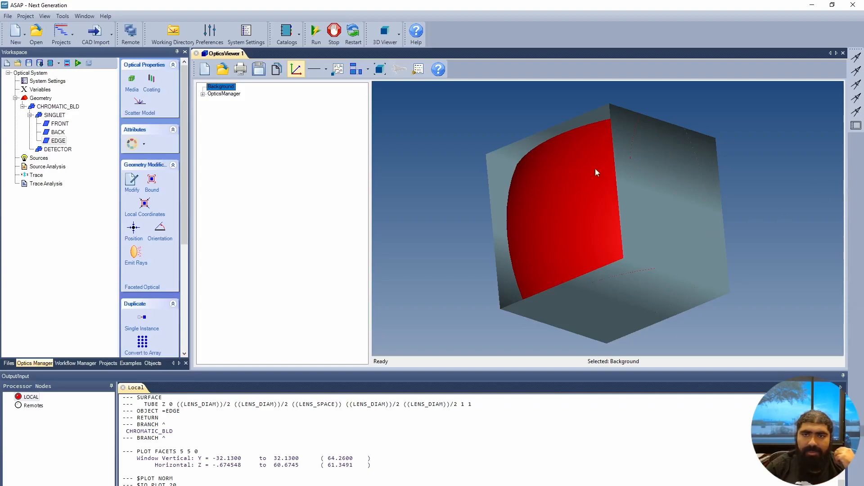
{"action": "left_click_drag", "start_coordinate": [720, 233], "coordinate": [518, 216]}
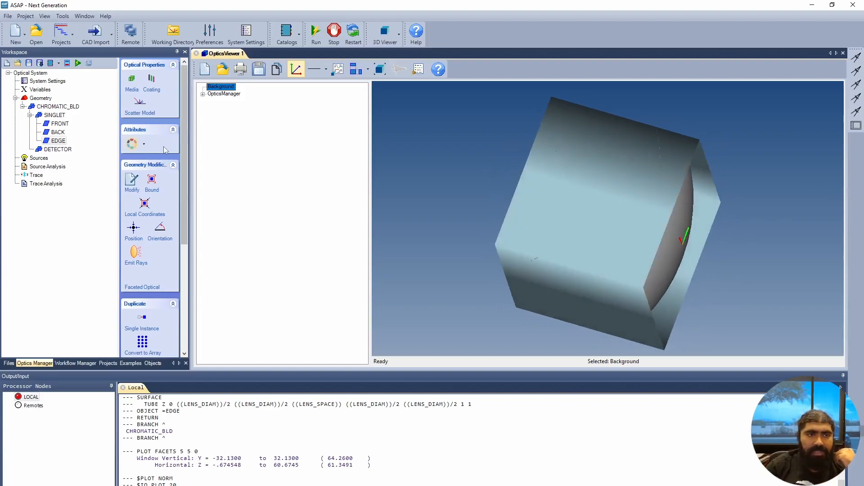
{"action": "left_click", "coordinate": [152, 180]}
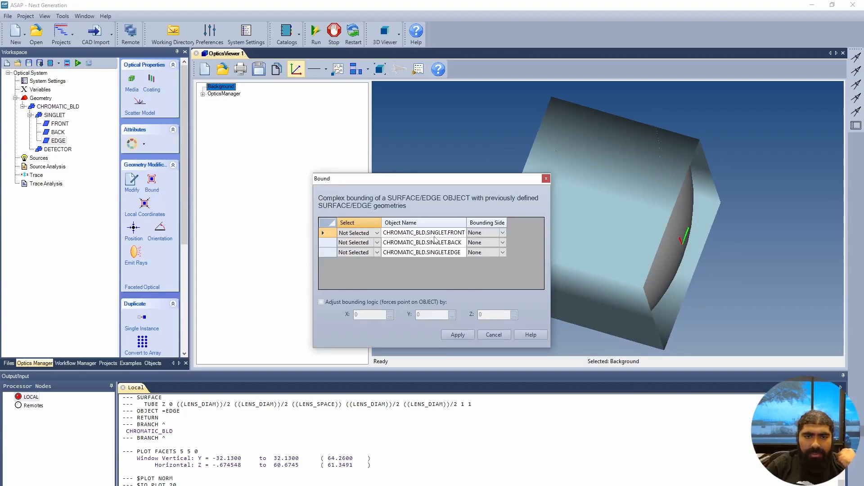
{"action": "left_click", "coordinate": [503, 233]}
{"action": "left_click", "coordinate": [503, 243]}
{"action": "left_click", "coordinate": [504, 244]}
{"action": "left_click", "coordinate": [503, 243]}
{"action": "left_click", "coordinate": [482, 259]}
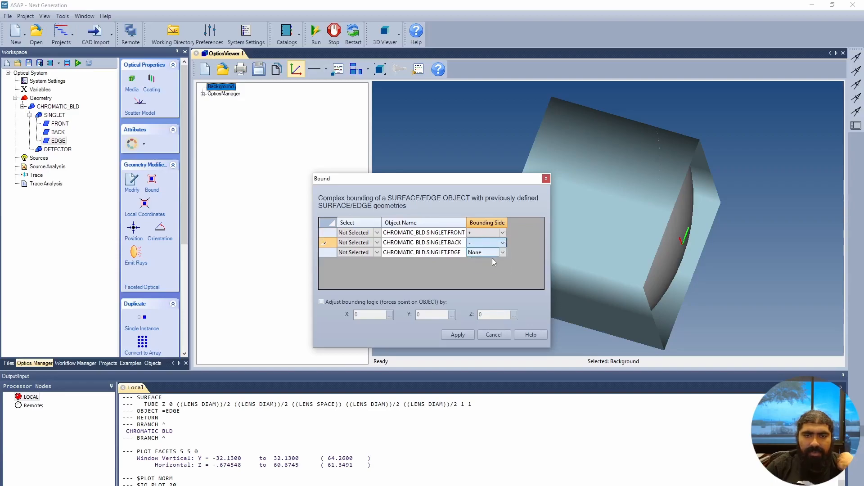
Select the FRONT and BACK surfaces with AND logic and apply the bounds to the EDGE tube
{"action": "left_click", "coordinate": [369, 233]}
{"action": "left_click", "coordinate": [377, 232]}
{"action": "left_click", "coordinate": [344, 242]}
{"action": "left_click", "coordinate": [376, 243]}
{"action": "left_click", "coordinate": [345, 251]}
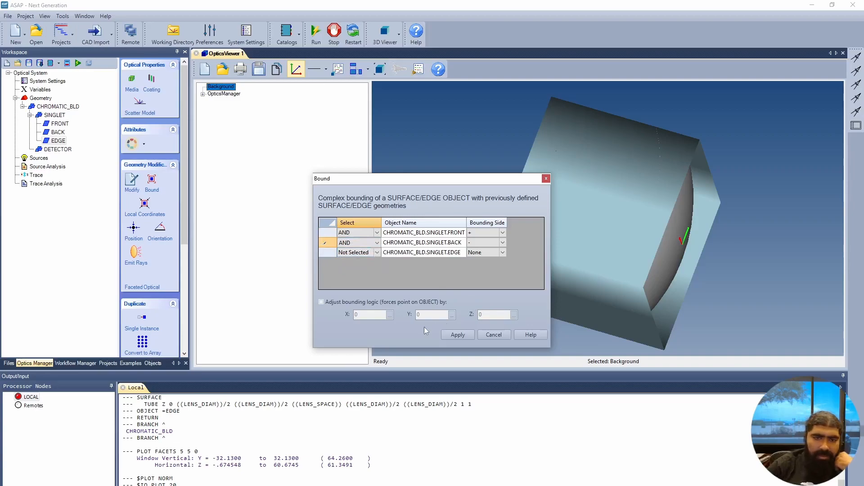
{"action": "left_click", "coordinate": [459, 335]}
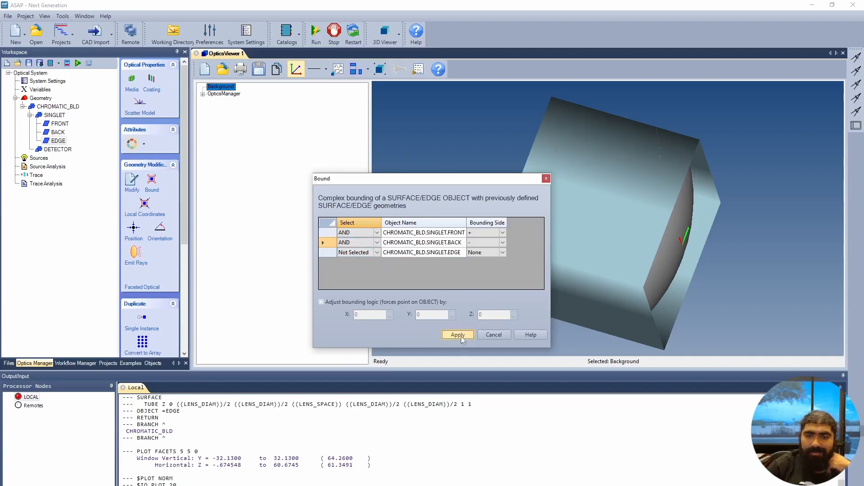
Assign media to the SINGLET branch, keeping AIR as medium 1 and choosing Fused_Silica from the catalog as medium 2
{"action": "left_click_drag", "start_coordinate": [517, 247], "coordinate": [540, 286]}
{"action": "left_click_drag", "start_coordinate": [688, 297], "coordinate": [648, 269]}
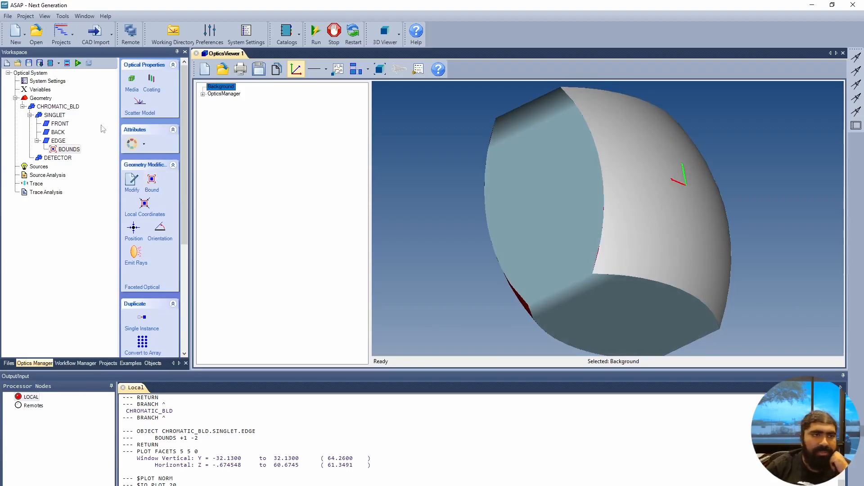
{"action": "left_click_drag", "start_coordinate": [502, 269], "coordinate": [558, 264]}
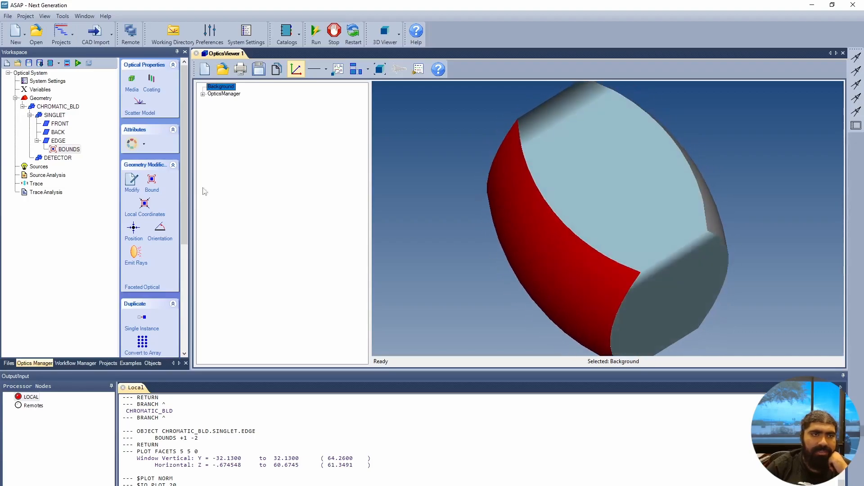
{"action": "left_click", "coordinate": [56, 115]}
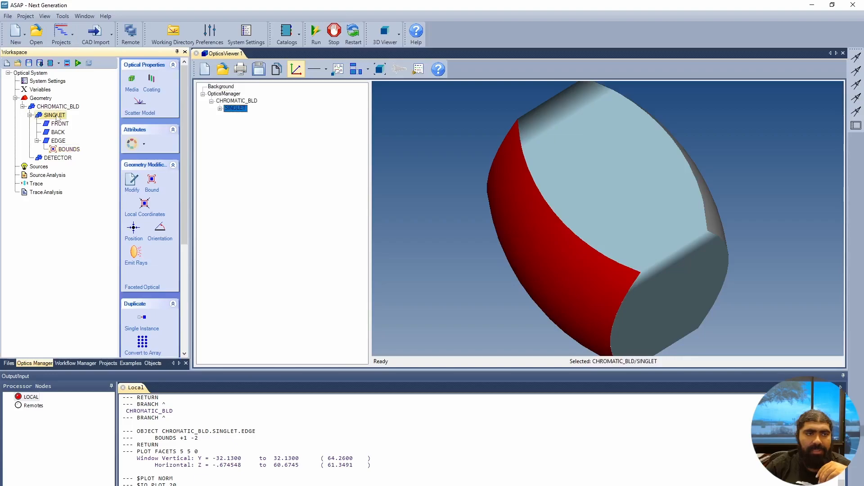
{"action": "left_click", "coordinate": [132, 81]}
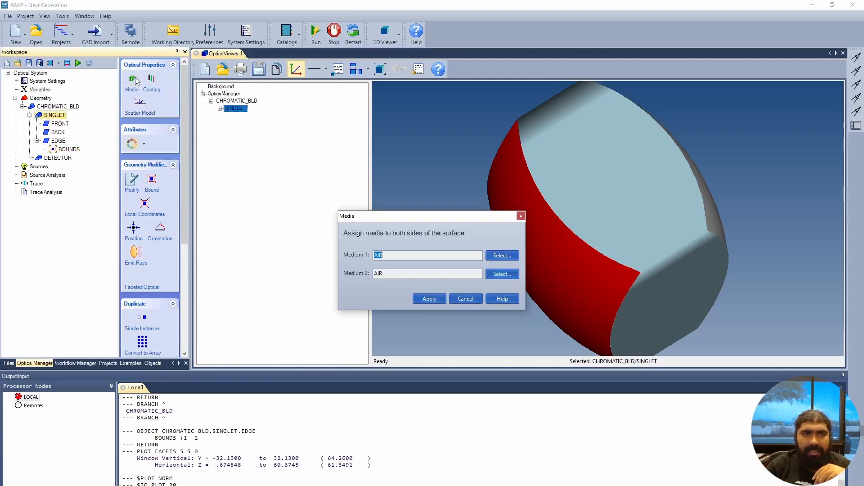
{"action": "left_click", "coordinate": [503, 275]}
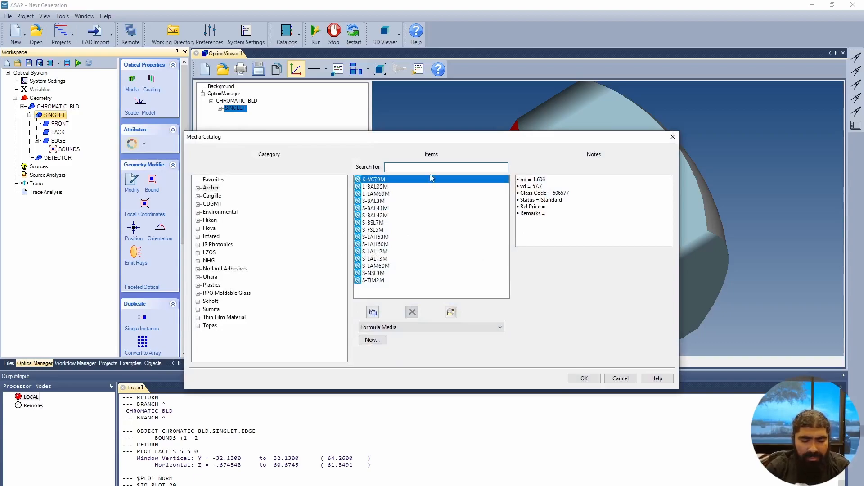
{"action": "type", "text": "FUSE"}
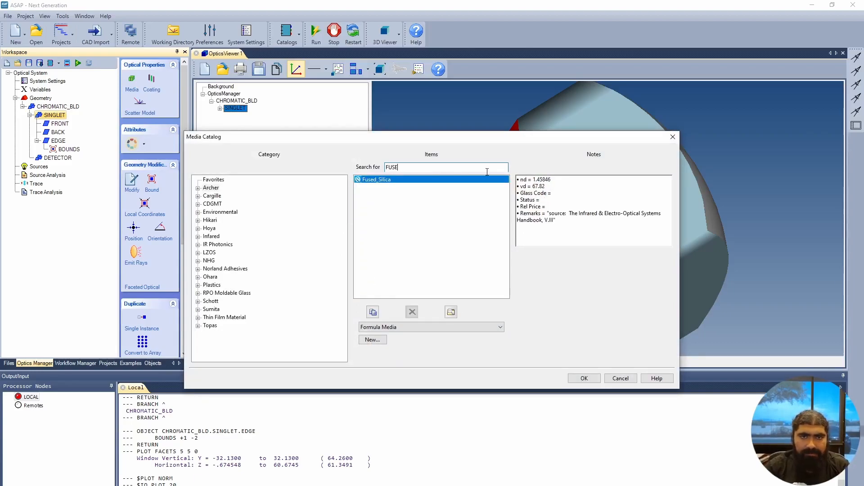
{"action": "double_click", "coordinate": [377, 179]}
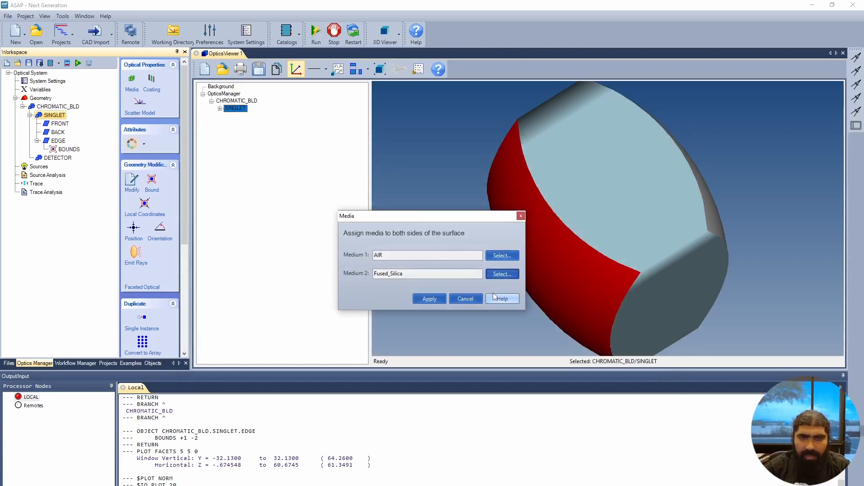
{"action": "left_click", "coordinate": [429, 298]}
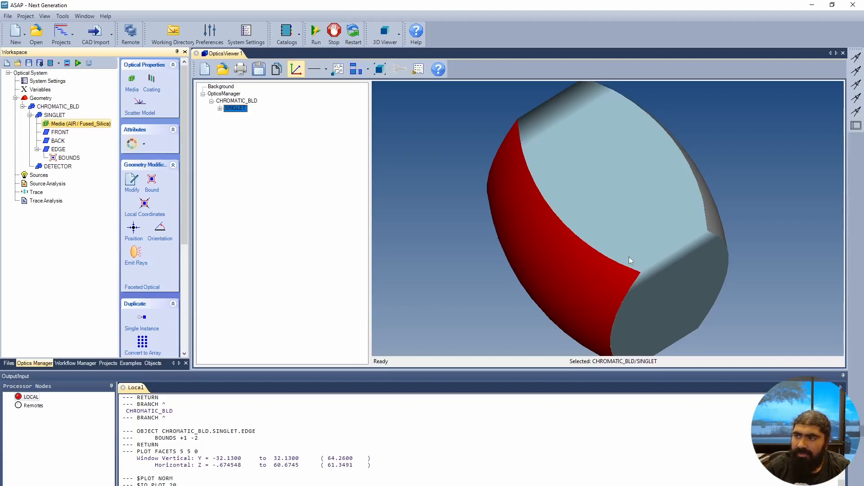
Assign the BARE coating to the SINGLET branch with the Transmit only option
{"action": "left_click", "coordinate": [64, 117]}
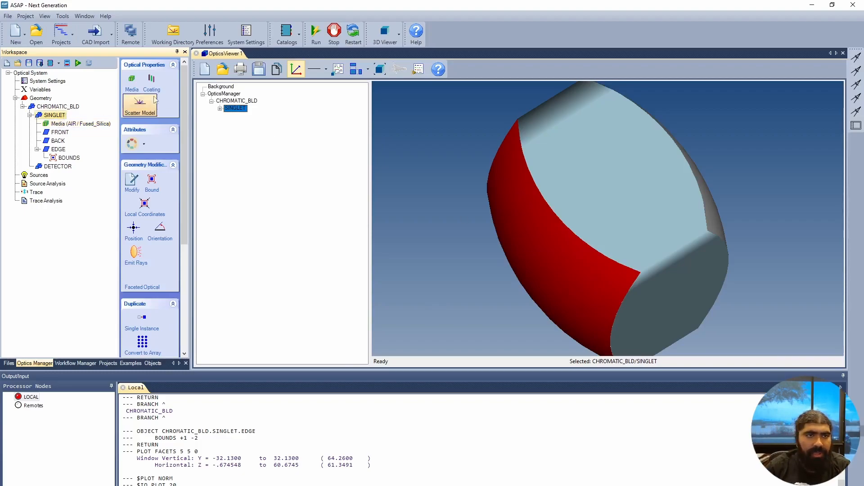
{"action": "left_click", "coordinate": [157, 87]}
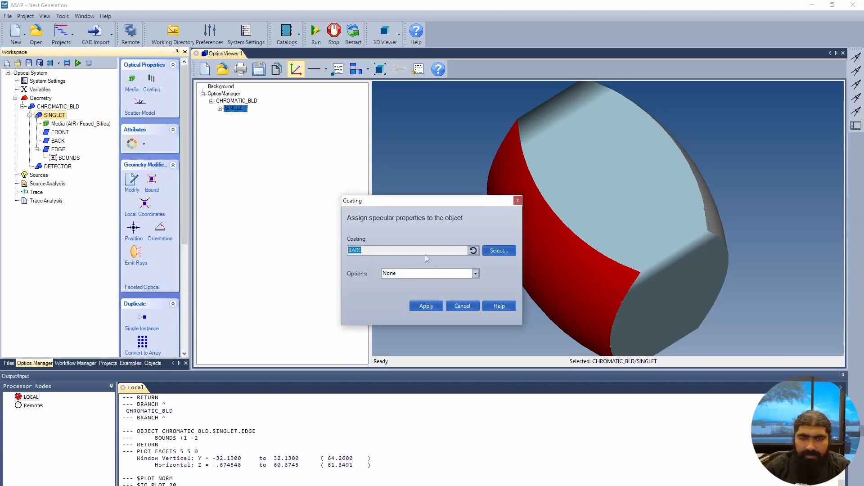
{"action": "left_click", "coordinate": [475, 273]}
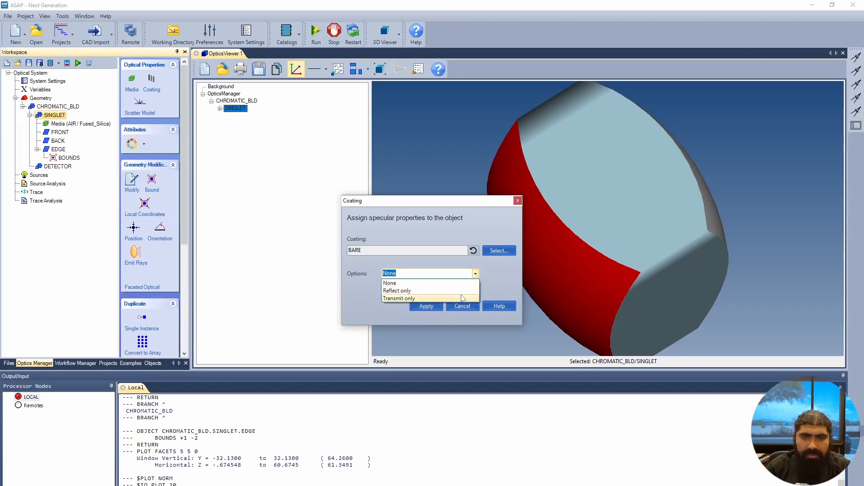
{"action": "left_click", "coordinate": [418, 299]}
{"action": "left_click", "coordinate": [427, 307]}
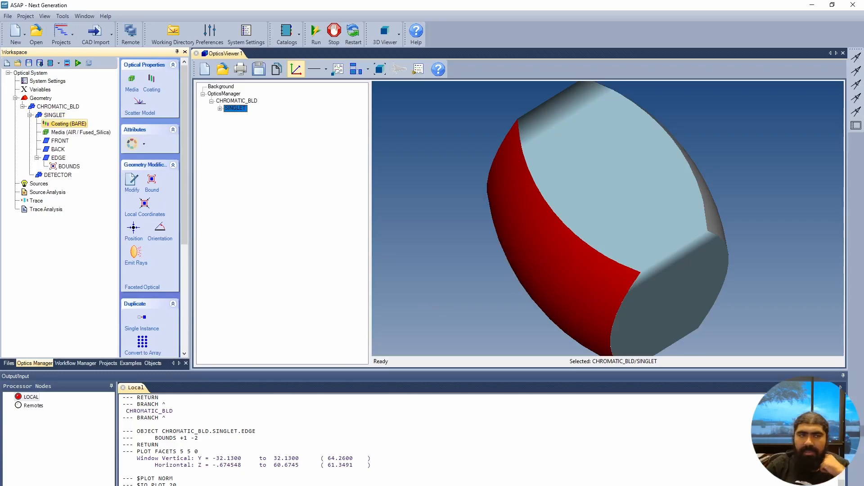
Start a new Plane surface in the DETECTOR branch and set its location to the DET_POS variable
{"action": "left_click", "coordinate": [30, 116]}
{"action": "left_click", "coordinate": [57, 124]}
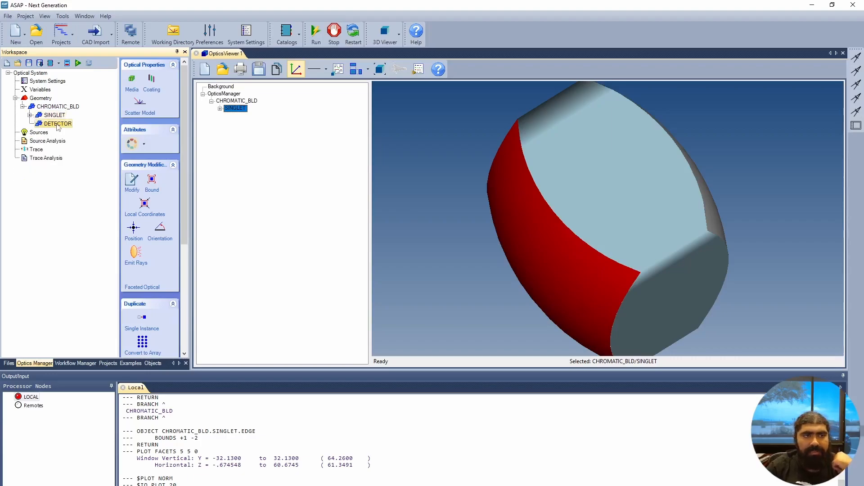
{"action": "right_click", "coordinate": [58, 126]}
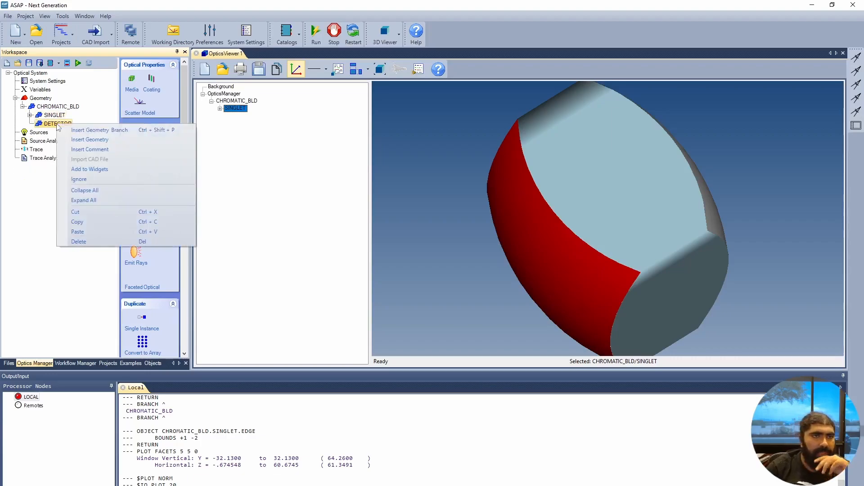
{"action": "left_click", "coordinate": [97, 140]}
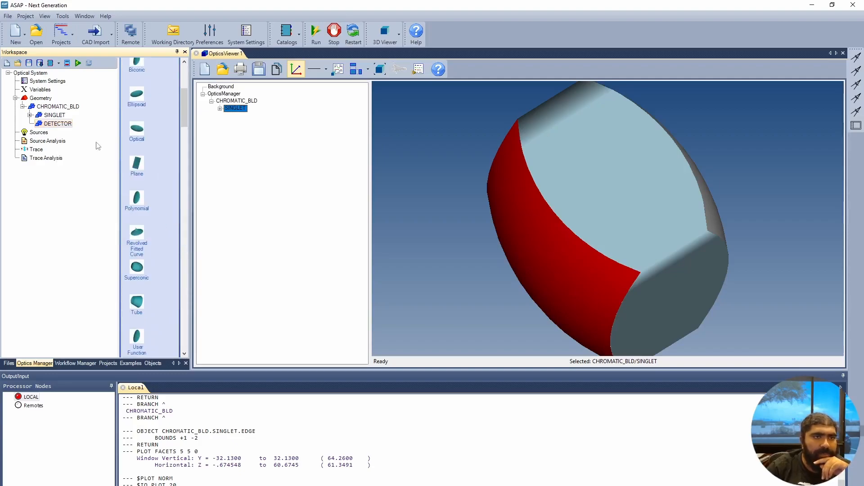
{"action": "left_click", "coordinate": [142, 166]}
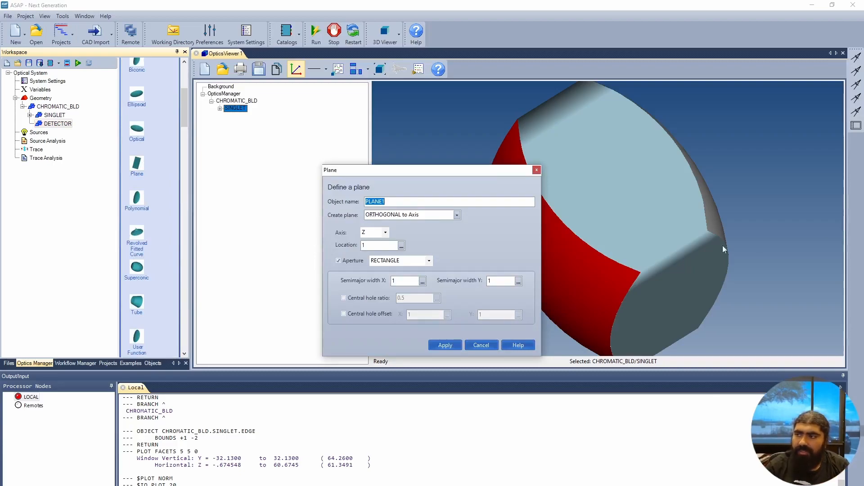
{"action": "left_click", "coordinate": [402, 248]}
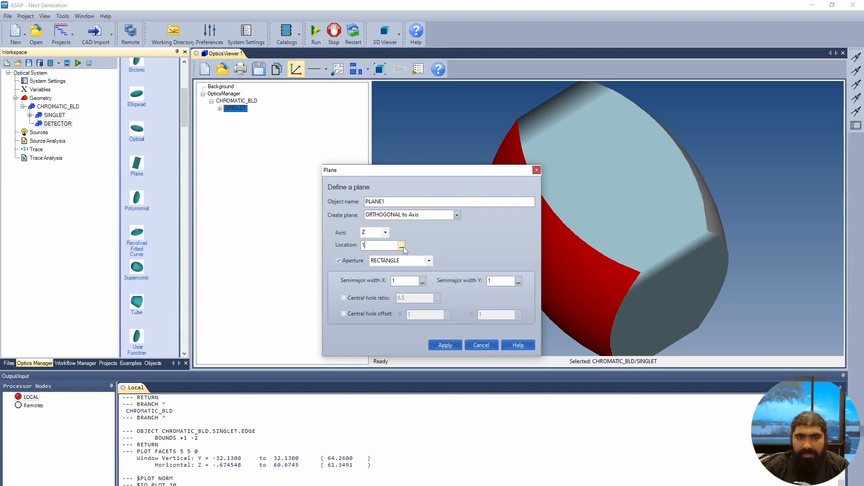
{"action": "left_click", "coordinate": [402, 246]}
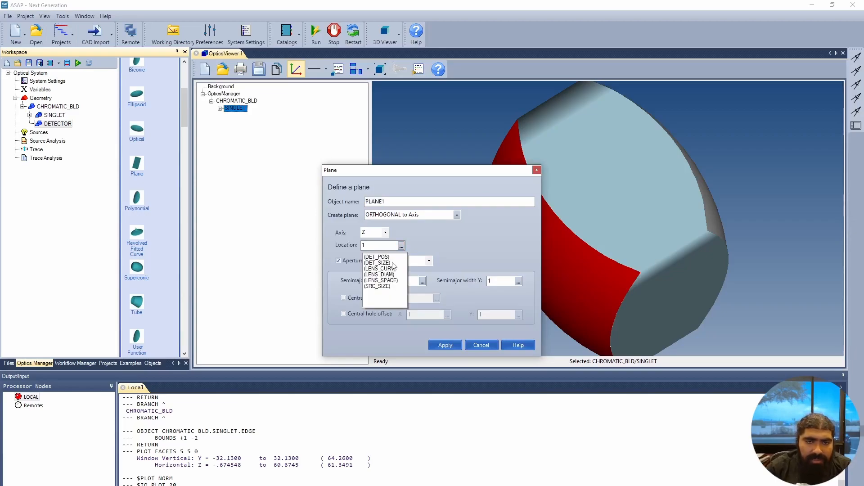
{"action": "left_click", "coordinate": [386, 258]}
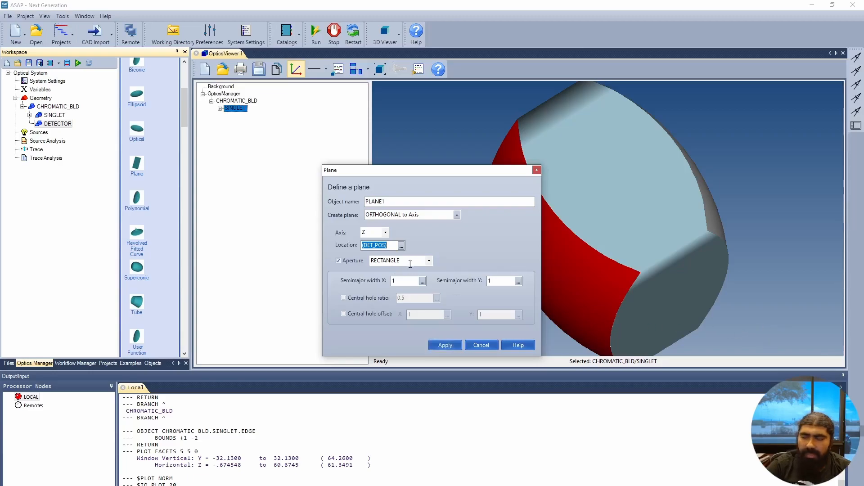
Set the detector plane's semimajor width X to (DET_SIZE)/2 and copy that expression
{"action": "left_click", "coordinate": [422, 281]}
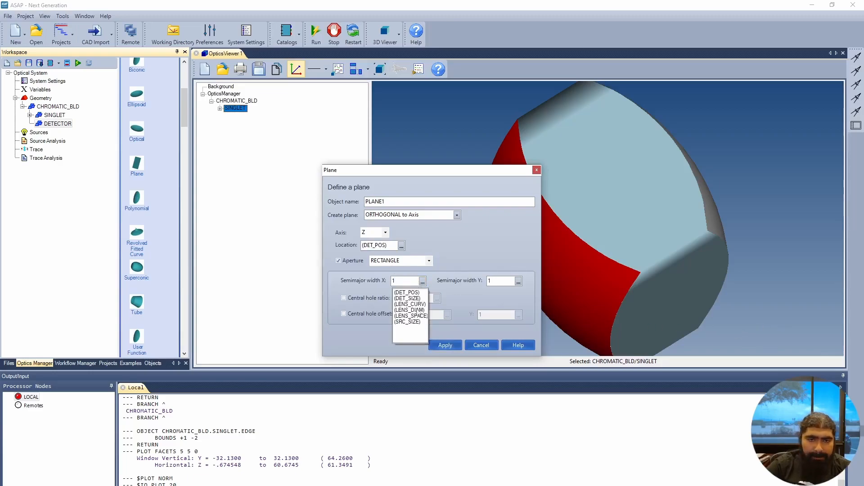
{"action": "left_click", "coordinate": [418, 298]}
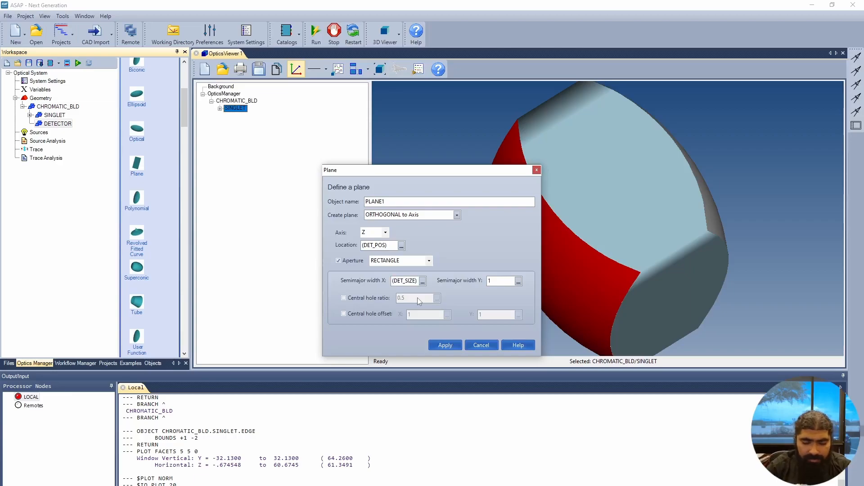
{"action": "type", "text": "/2"}
{"action": "double_click", "coordinate": [410, 280]}
{"action": "left_click", "coordinate": [411, 281]}
{"action": "double_click", "coordinate": [411, 280]}
{"action": "key", "text": "ctrl+c"}
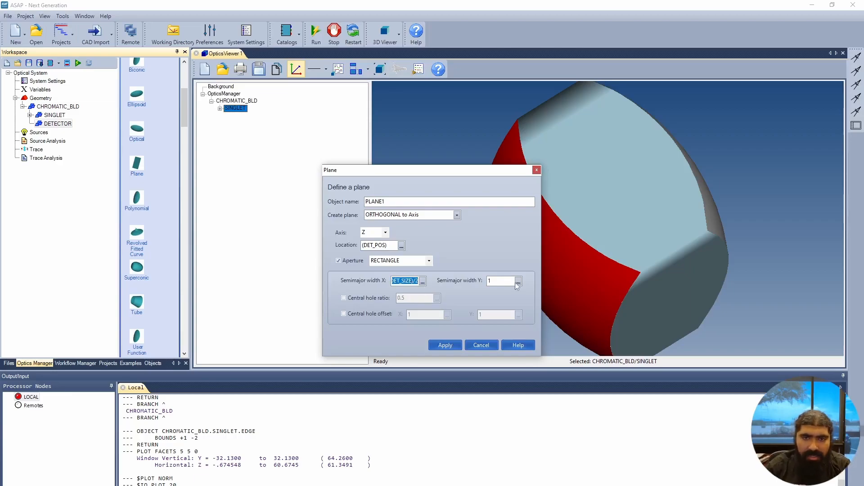
Set the detector plane's semimajor width Y to (DET_SIZE)/2 and create the plane
{"action": "double_click", "coordinate": [501, 280]}
{"action": "key", "text": "ctrl+v"}
{"action": "left_click", "coordinate": [451, 345]}
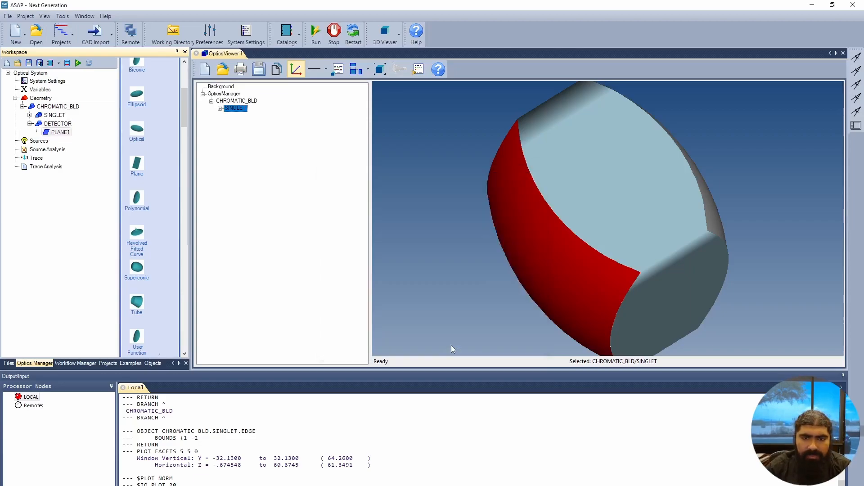
{"action": "left_click_drag", "start_coordinate": [624, 252], "coordinate": [615, 268]}
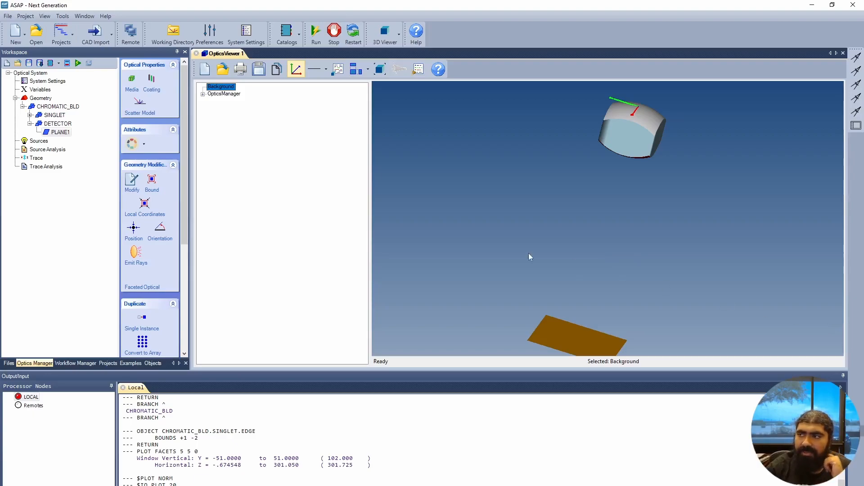
Start a rectangular grid source and set both Row Start and Row Stop to (SRC_SIZE)/2
{"action": "left_click", "coordinate": [41, 142]}
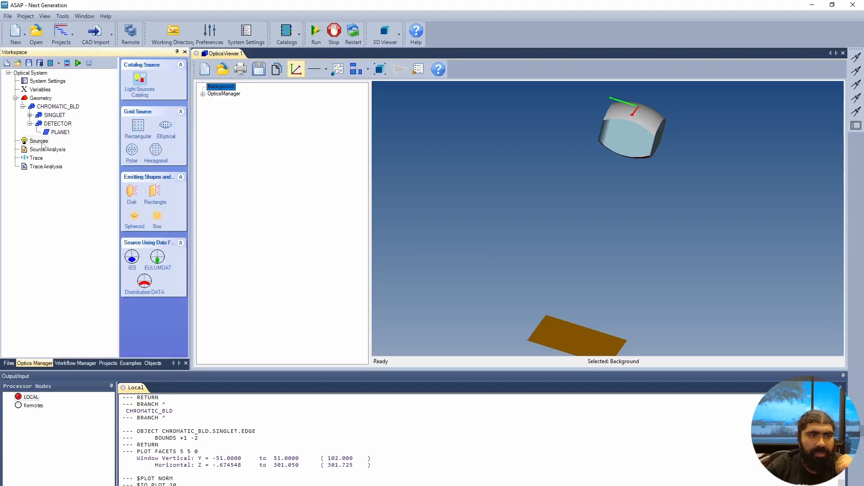
{"action": "left_click", "coordinate": [136, 130]}
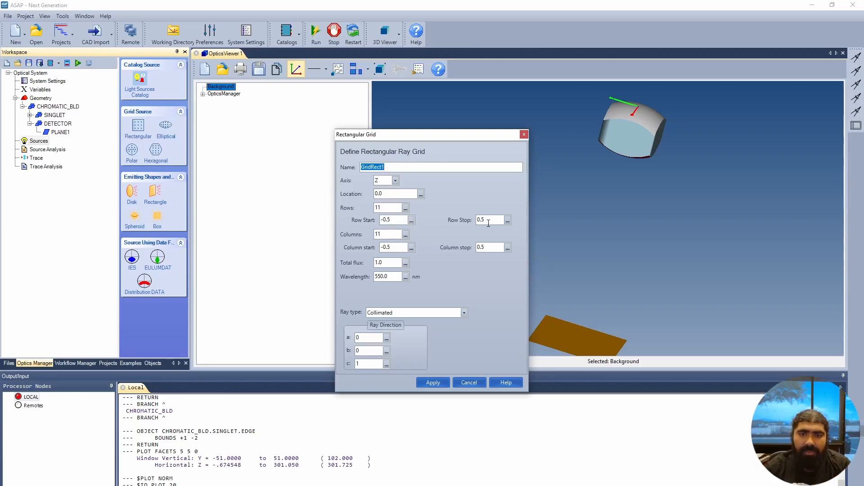
{"action": "left_click", "coordinate": [395, 220]}
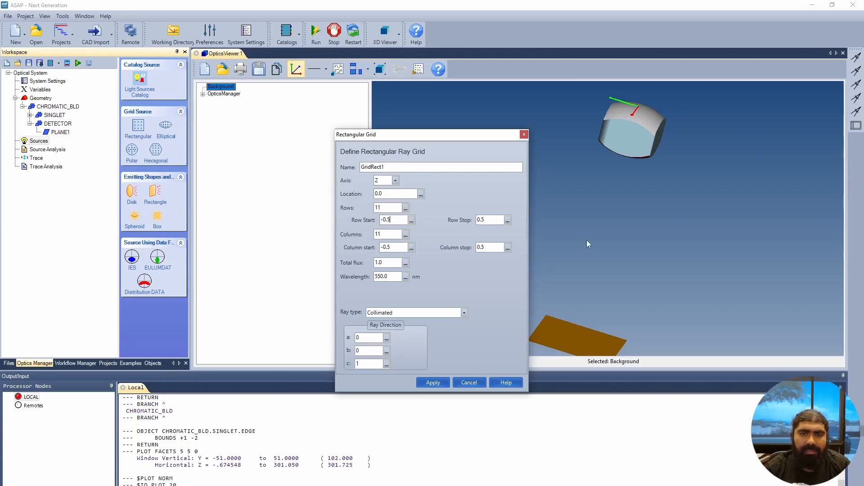
{"action": "left_click", "coordinate": [411, 221]}
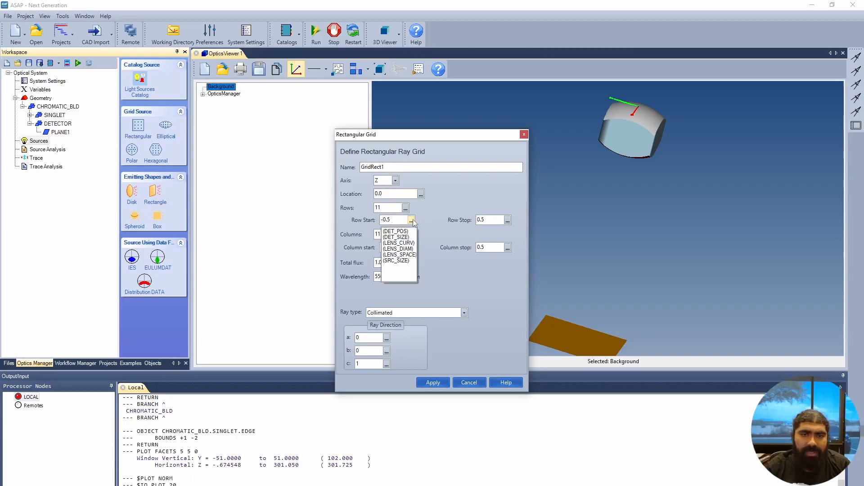
{"action": "left_click", "coordinate": [396, 260]}
{"action": "key", "text": "End"}
{"action": "type", "text": "/2"}
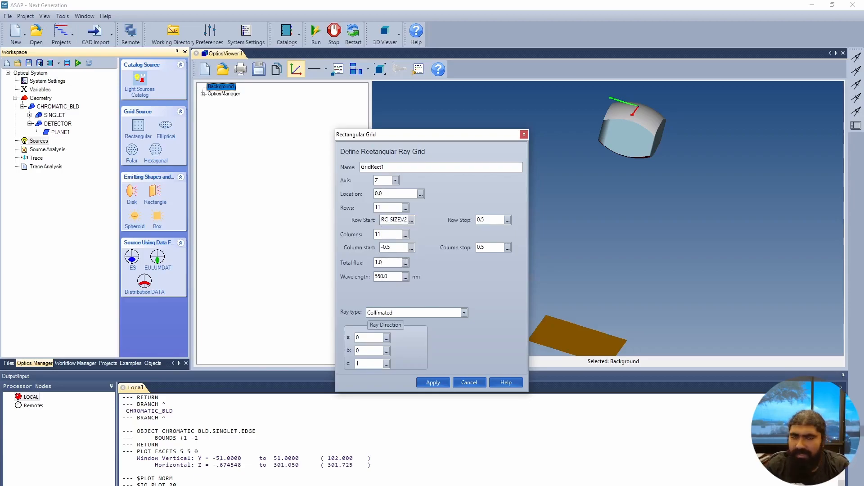
{"action": "double_click", "coordinate": [393, 221]}
{"action": "double_click", "coordinate": [393, 221]}
{"action": "key", "text": "ctrl+c"}
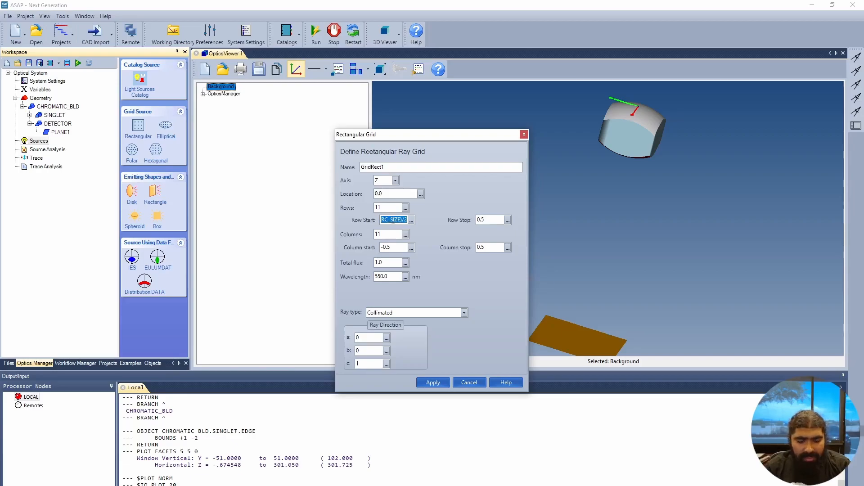
{"action": "double_click", "coordinate": [485, 220]}
{"action": "key", "text": "ctrl+v"}
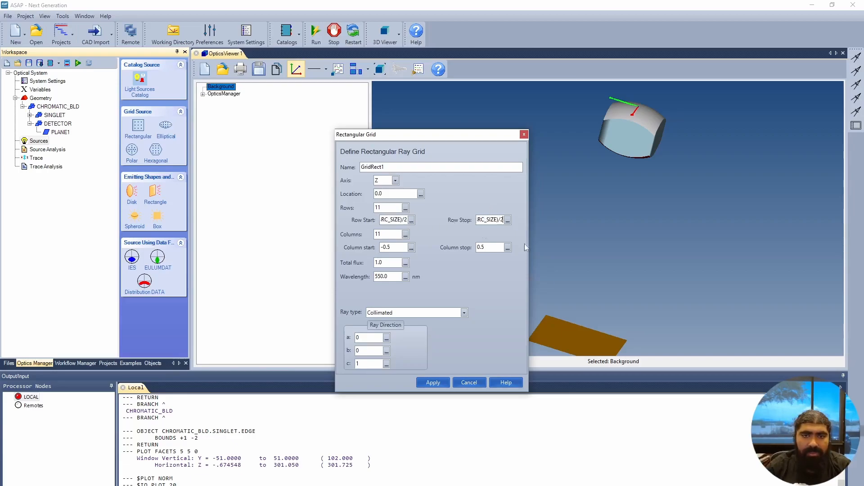
Set the grid source's Column start and Column stop to (SRC_SIZE)/2
{"action": "double_click", "coordinate": [396, 247]}
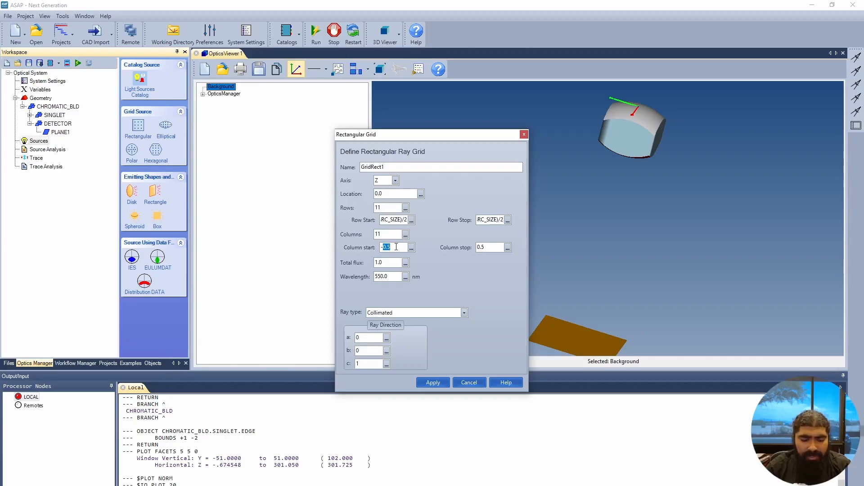
{"action": "key", "text": "ctrl+v"}
{"action": "double_click", "coordinate": [487, 248]}
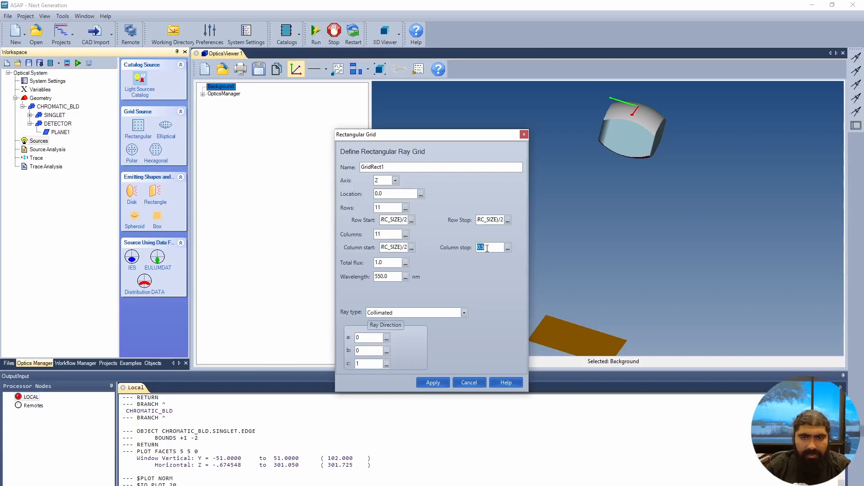
{"action": "key", "text": "ctrl+v"}
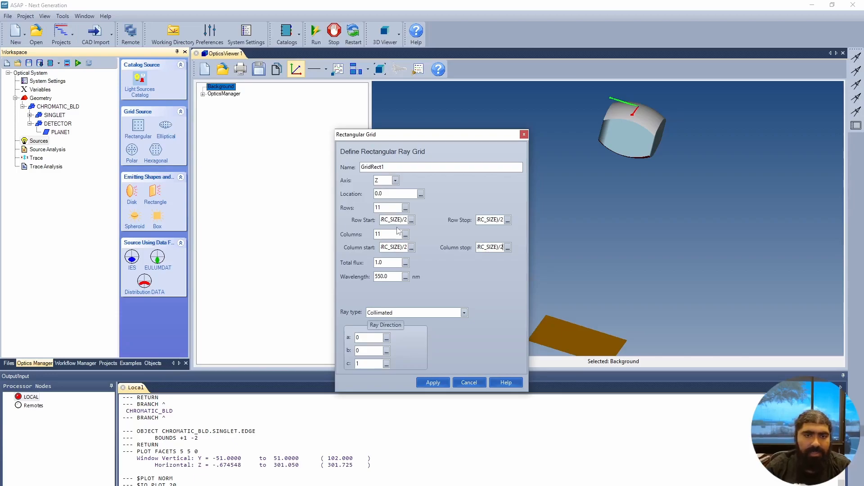
Make the grid's Row Start and Column start expressions negative, as -(SRC_SIZE)/2
{"action": "left_click_drag", "start_coordinate": [396, 221], "coordinate": [371, 224]}
{"action": "key", "text": "Left"}
{"action": "type", "text": "-"}
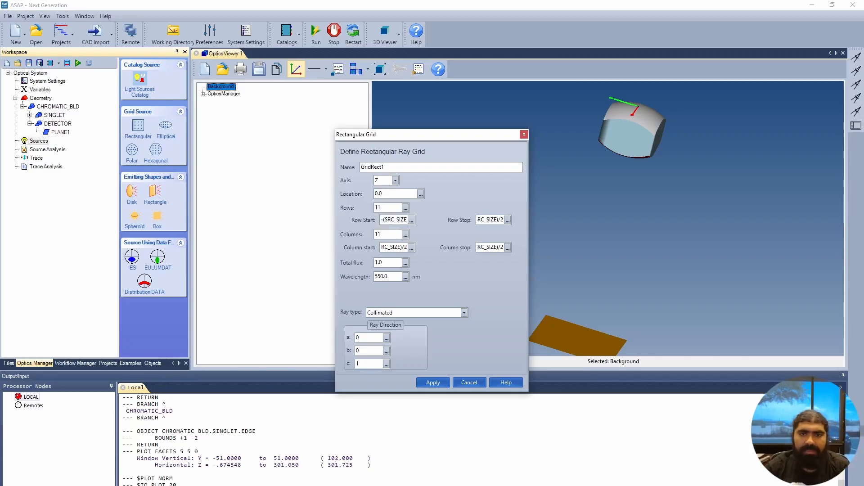
{"action": "left_click", "coordinate": [491, 220]}
{"action": "key", "text": "Left"}
{"action": "left_click", "coordinate": [395, 249]}
{"action": "key", "text": "Left"}
{"action": "type", "text": "-"}
{"action": "left_click", "coordinate": [491, 249]}
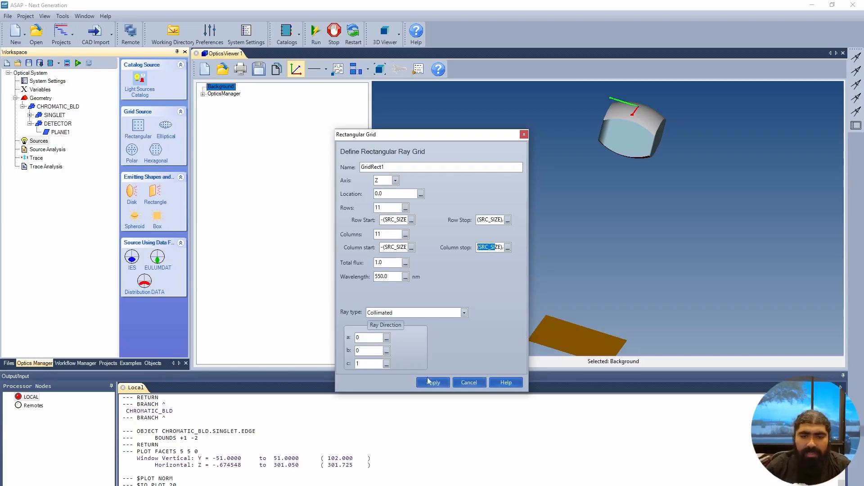
Keep the ray type as Collimated and create the rectangular grid source
{"action": "left_click", "coordinate": [465, 313]}
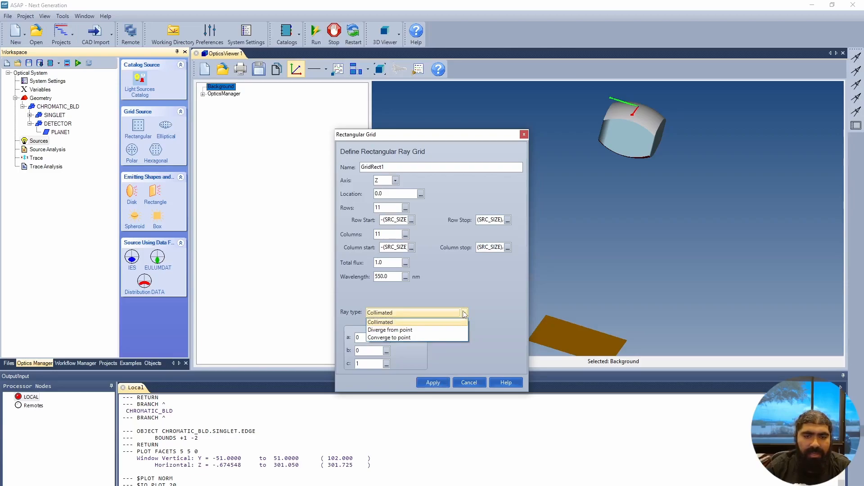
{"action": "left_click", "coordinate": [412, 322]}
{"action": "left_click", "coordinate": [440, 382]}
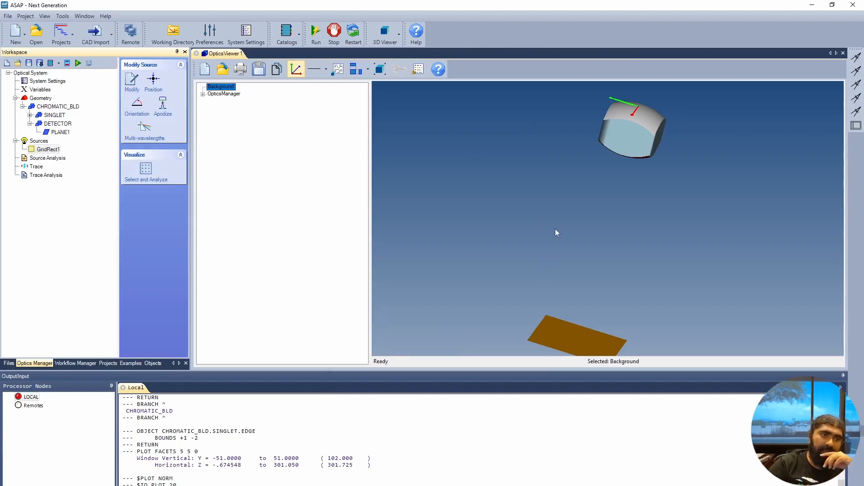
Reopen the rectangular grid source's definition to review its wavelength setting, and close it unchanged
{"action": "right_click", "coordinate": [51, 152]}
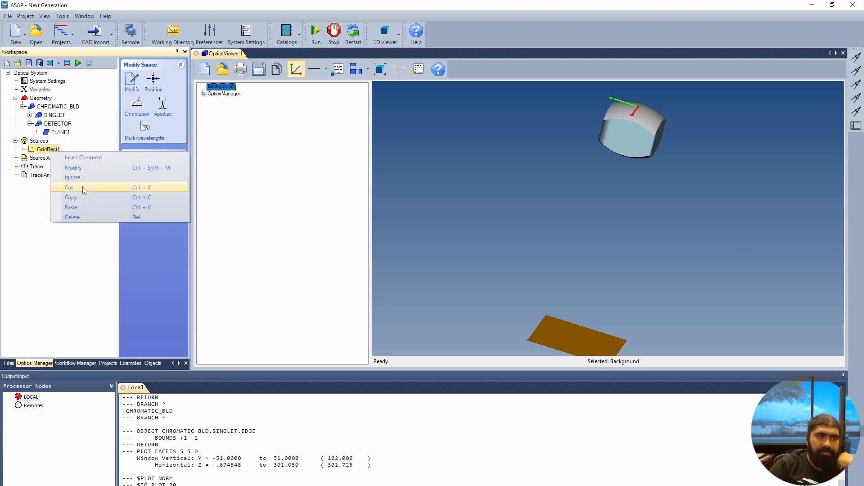
{"action": "left_click", "coordinate": [90, 168]}
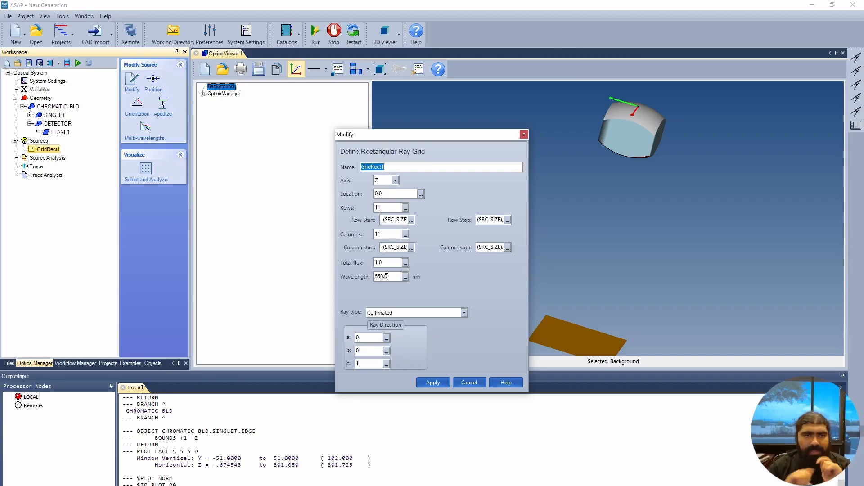
{"action": "left_click", "coordinate": [434, 383]}
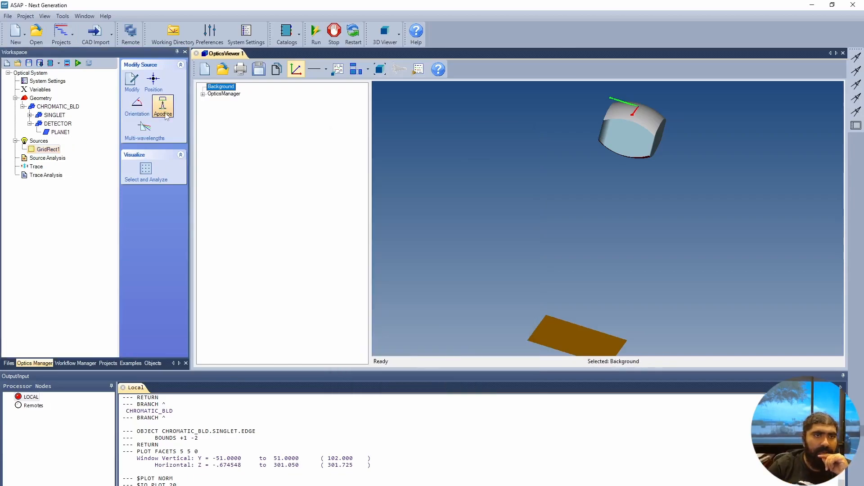
Assign multiple wavelengths to the grid source using CIE standard illuminant D65 and 21 wavelengths
{"action": "left_click", "coordinate": [146, 130]}
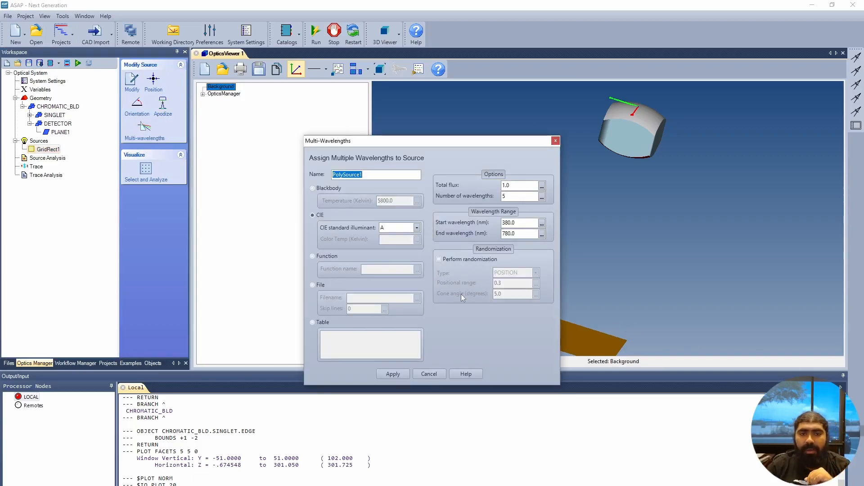
{"action": "left_click", "coordinate": [417, 228]}
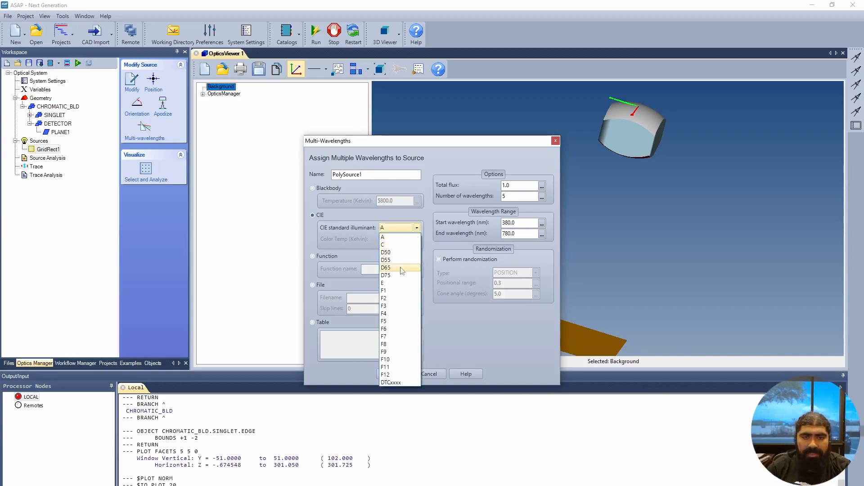
{"action": "left_click", "coordinate": [401, 268]}
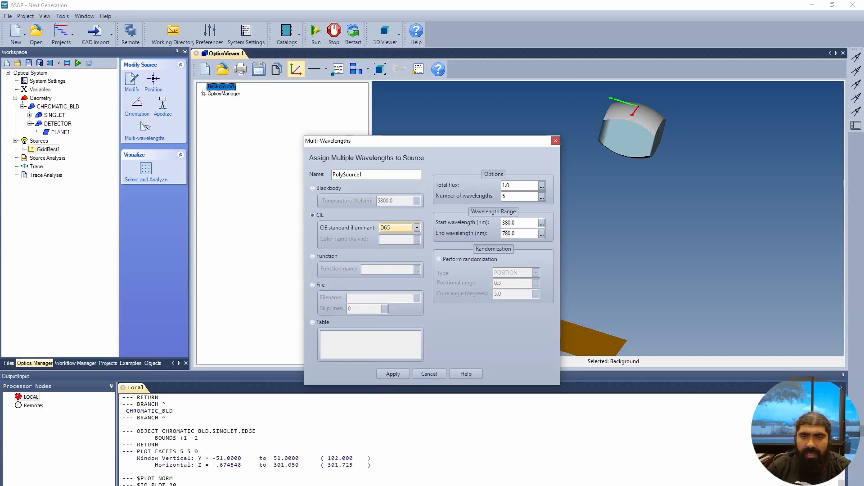
{"action": "left_click", "coordinate": [513, 185]}
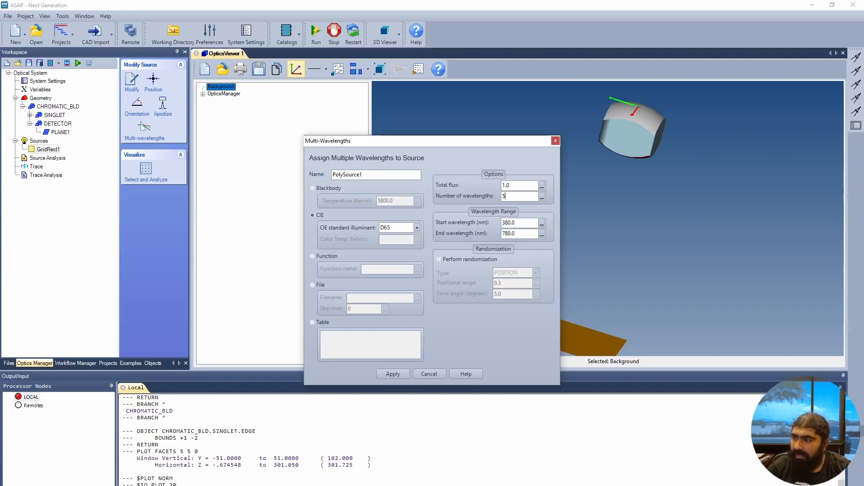
{"action": "left_click_drag", "start_coordinate": [514, 196], "coordinate": [475, 195]}
{"action": "type", "text": "21"}
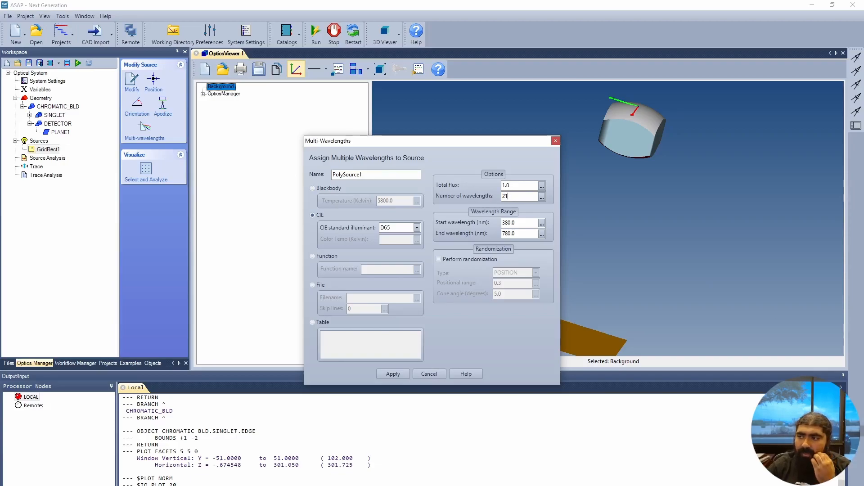
{"action": "left_click", "coordinate": [393, 375]}
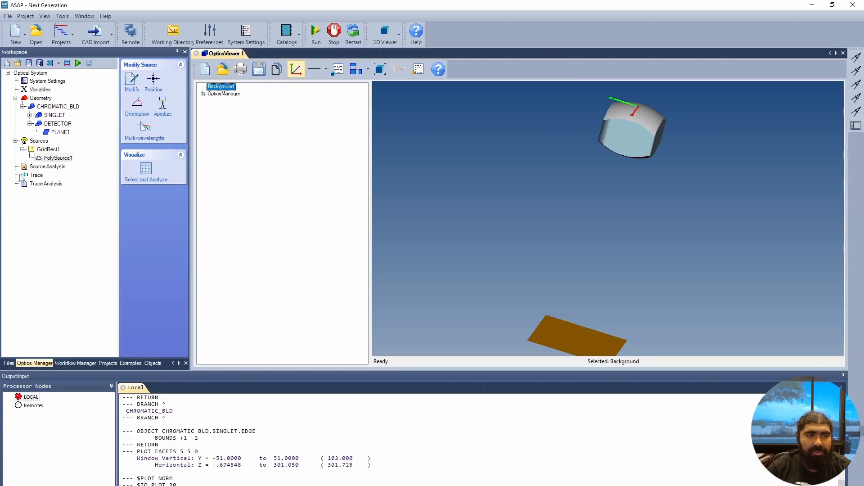
Insert a trace that plots all rays together with the geometry as facets in the 3D viewer
{"action": "left_click", "coordinate": [57, 168]}
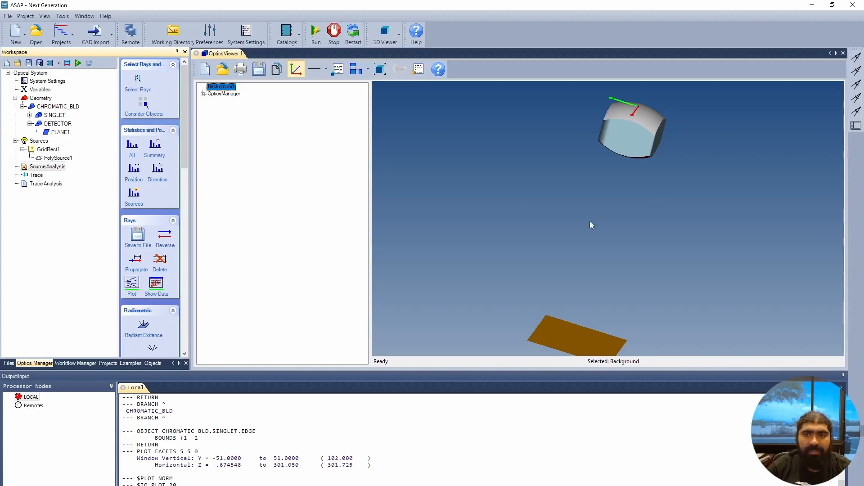
{"action": "left_click", "coordinate": [38, 176]}
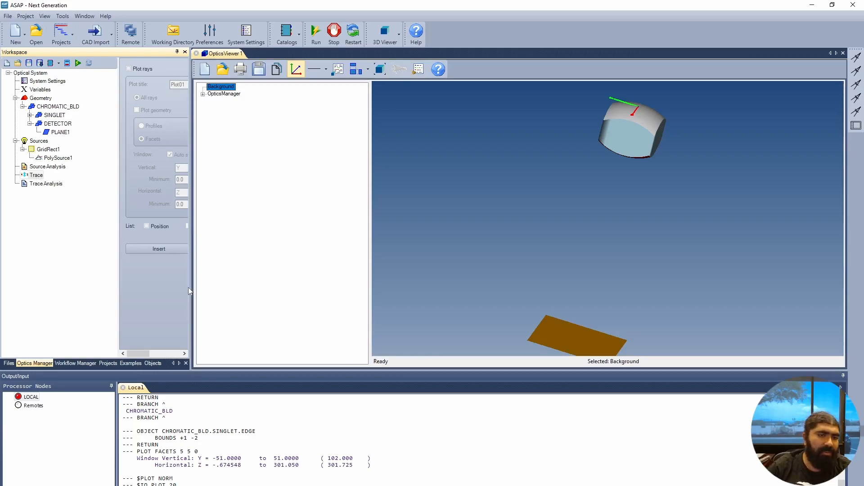
{"action": "left_click_drag", "start_coordinate": [191, 292], "coordinate": [248, 295]}
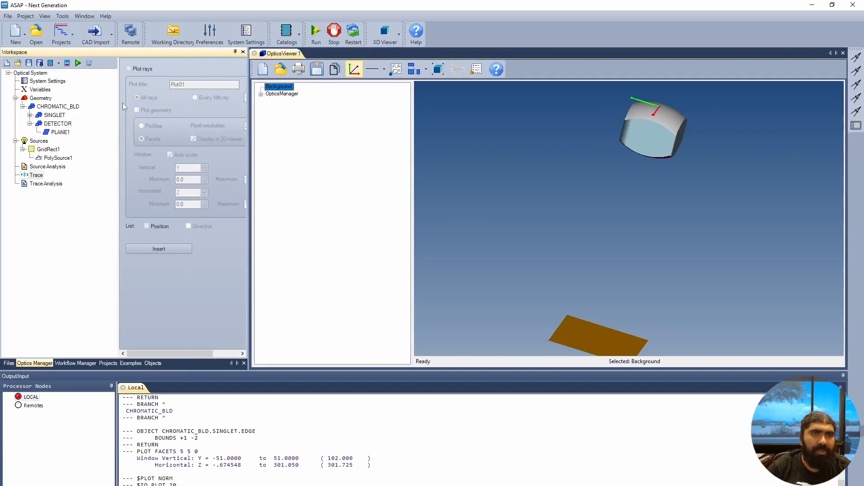
{"action": "left_click", "coordinate": [129, 69]}
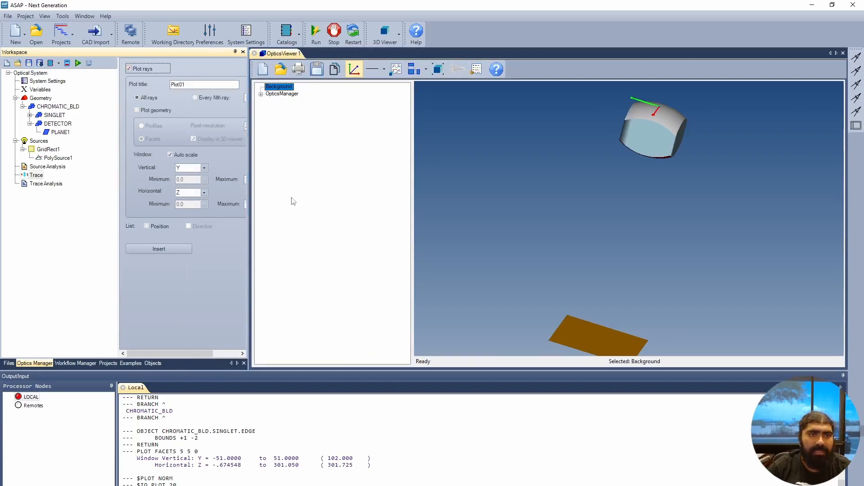
{"action": "left_click_drag", "start_coordinate": [250, 234], "coordinate": [276, 229]}
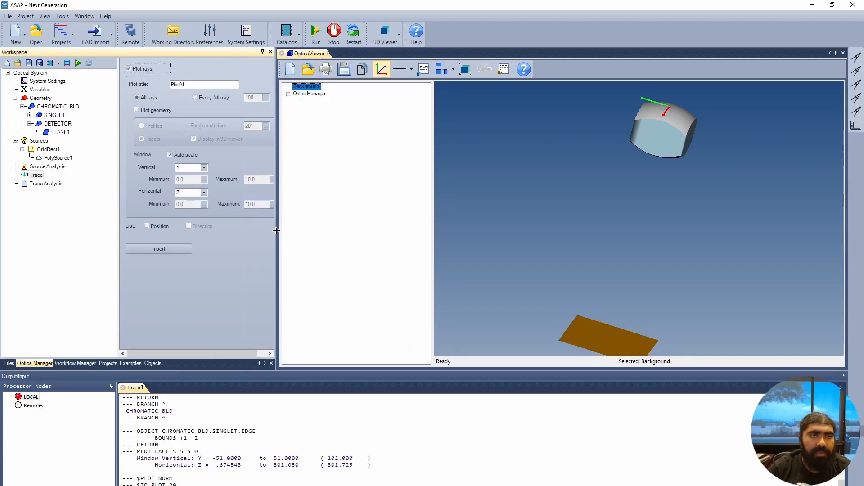
{"action": "left_click", "coordinate": [159, 111]}
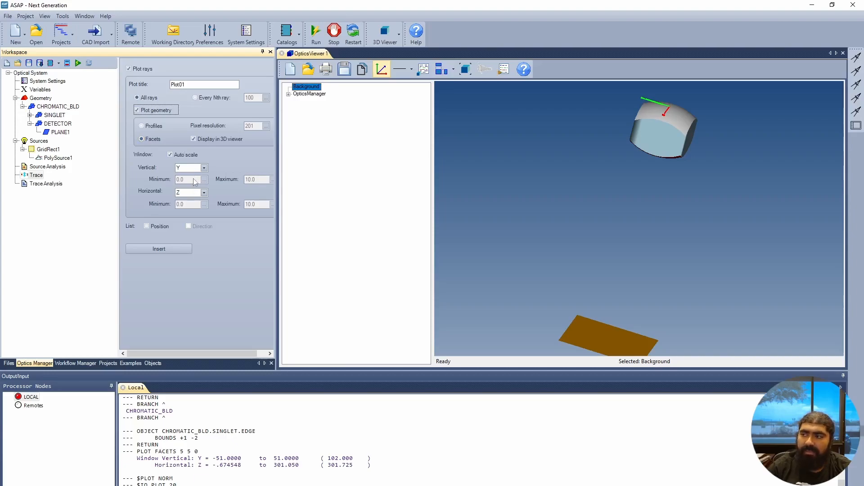
{"action": "left_click", "coordinate": [172, 250]}
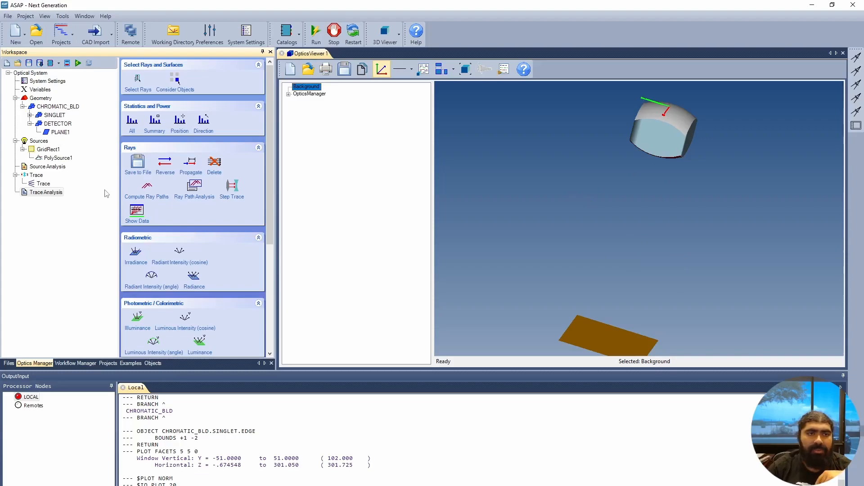
Run the optical system and inspect the traced rays from the side, close up around the focus
{"action": "left_click", "coordinate": [78, 63]}
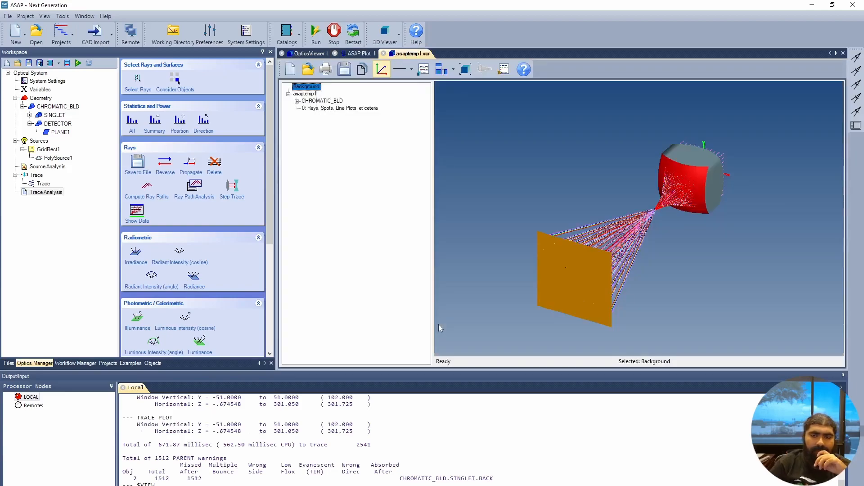
{"action": "left_click_drag", "start_coordinate": [441, 328], "coordinate": [554, 297]}
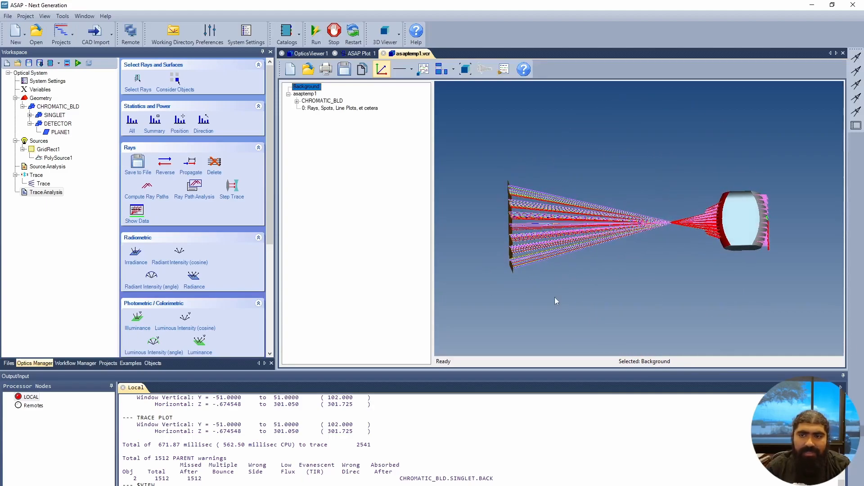
{"action": "scroll", "coordinate": [761, 248], "scroll_direction": "up", "scroll_amount": 5}
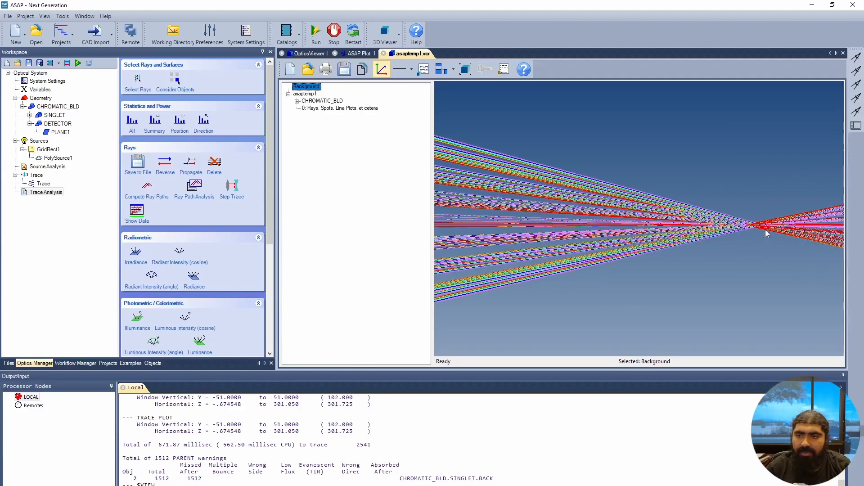
Examine the traced rays between the singlet, focus and detector from several angles in 3D, ending on the 2D ray plot
{"action": "scroll", "coordinate": [768, 236], "scroll_direction": "down", "scroll_amount": 5}
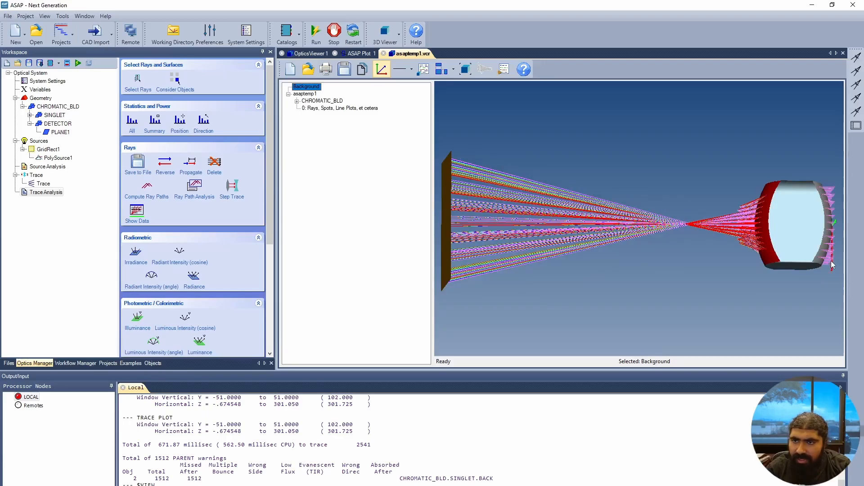
{"action": "left_click_drag", "start_coordinate": [830, 263], "coordinate": [795, 285]}
{"action": "scroll", "coordinate": [535, 203], "scroll_direction": "down", "scroll_amount": 3}
{"action": "scroll", "coordinate": [517, 182], "scroll_direction": "up", "scroll_amount": 5}
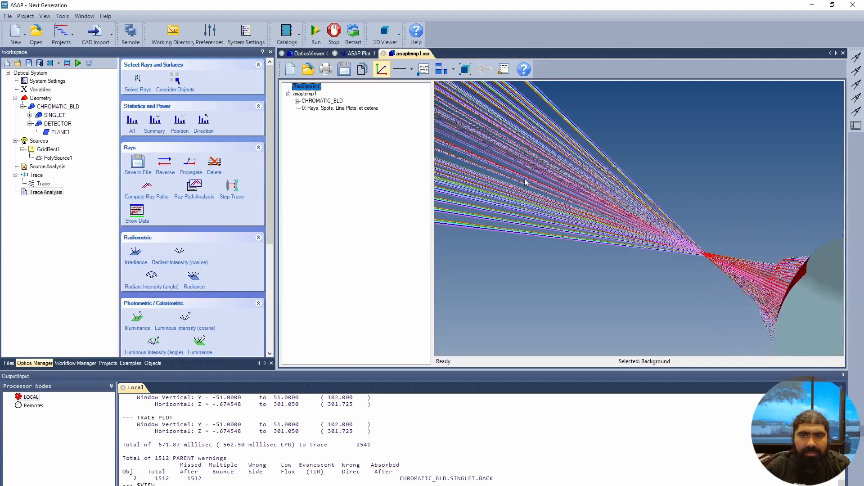
{"action": "scroll", "coordinate": [526, 183], "scroll_direction": "up", "scroll_amount": 5}
{"action": "scroll", "coordinate": [520, 234], "scroll_direction": "up", "scroll_amount": 3}
{"action": "scroll", "coordinate": [509, 263], "scroll_direction": "down", "scroll_amount": 3}
{"action": "left_click_drag", "start_coordinate": [480, 270], "coordinate": [507, 171]}
{"action": "scroll", "coordinate": [508, 171], "scroll_direction": "down", "scroll_amount": 5}
{"action": "left_click", "coordinate": [359, 53]}
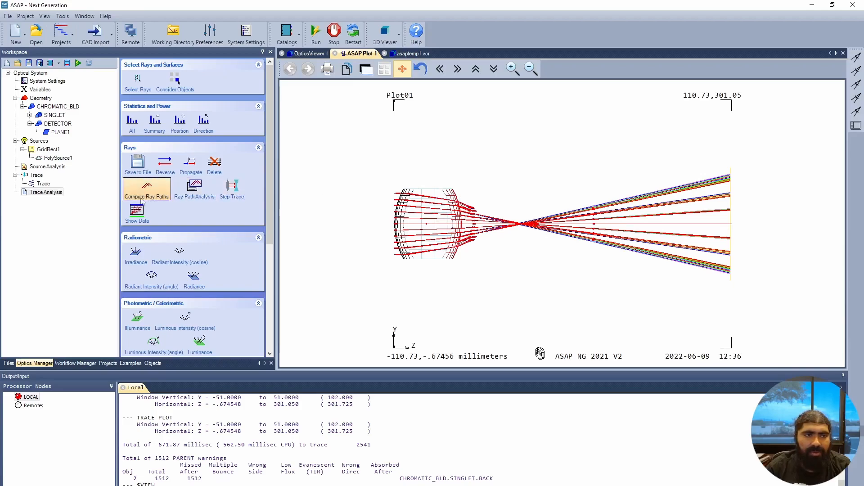
Add a trace analysis restriction that considers only the CHROMATIC_BLD.DETECTOR.PLANE1 surface, excluding the singlet's front, back and edge
{"action": "left_click", "coordinate": [47, 193]}
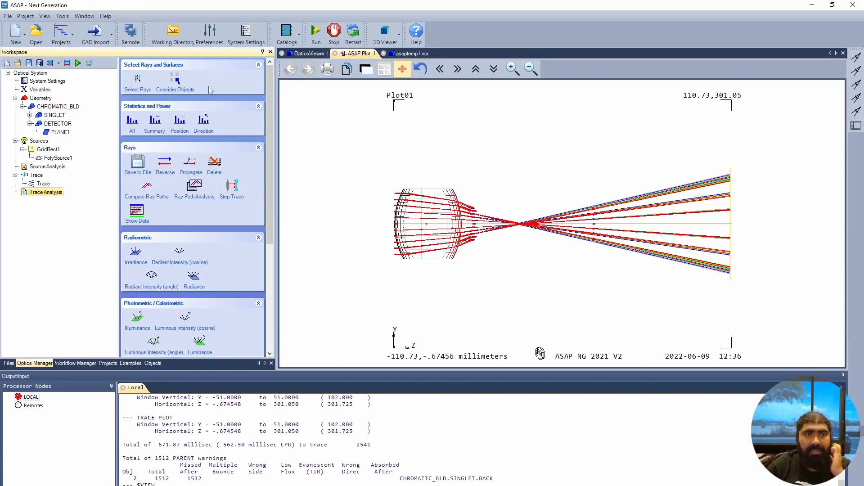
{"action": "left_click", "coordinate": [178, 84]}
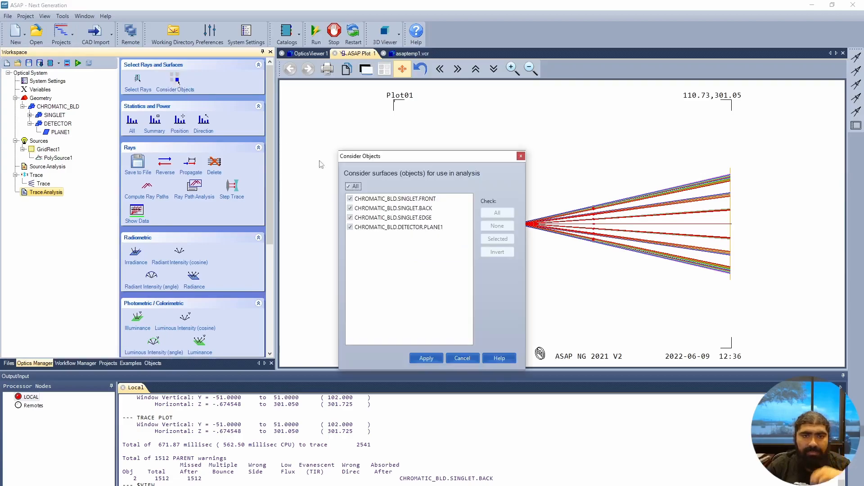
{"action": "left_click", "coordinate": [348, 187]}
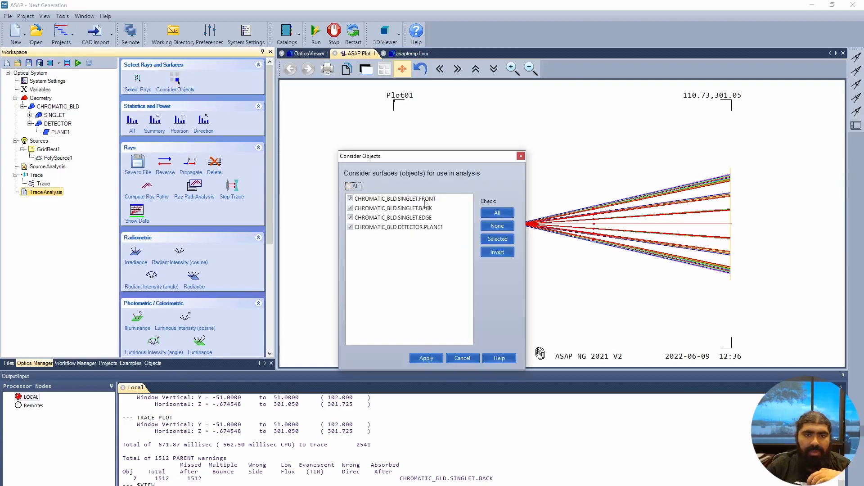
{"action": "left_click", "coordinate": [351, 199]}
{"action": "left_click", "coordinate": [350, 208]}
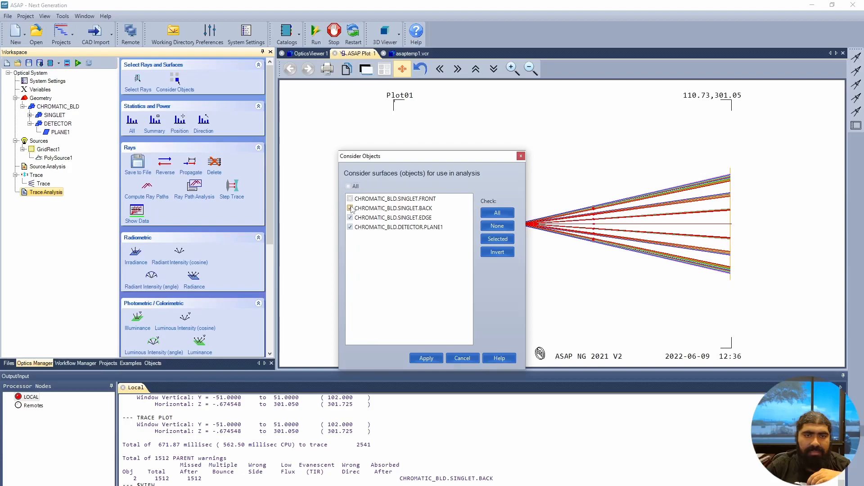
{"action": "left_click", "coordinate": [350, 217]}
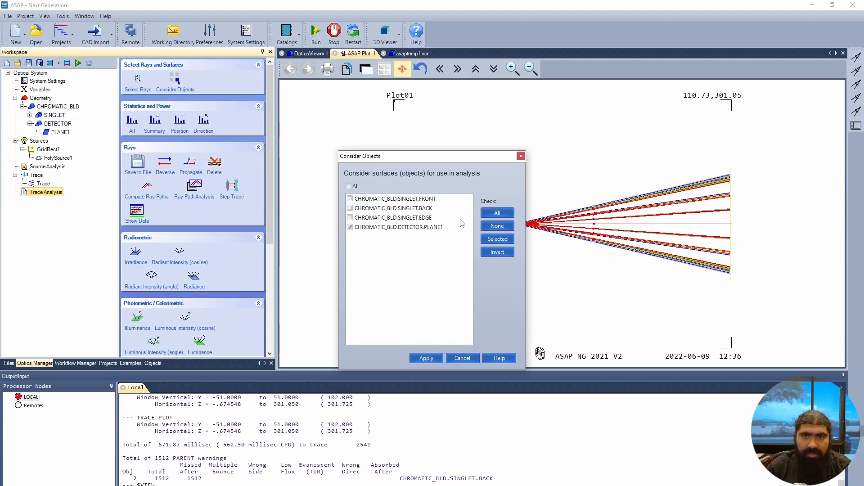
{"action": "left_click", "coordinate": [426, 359]}
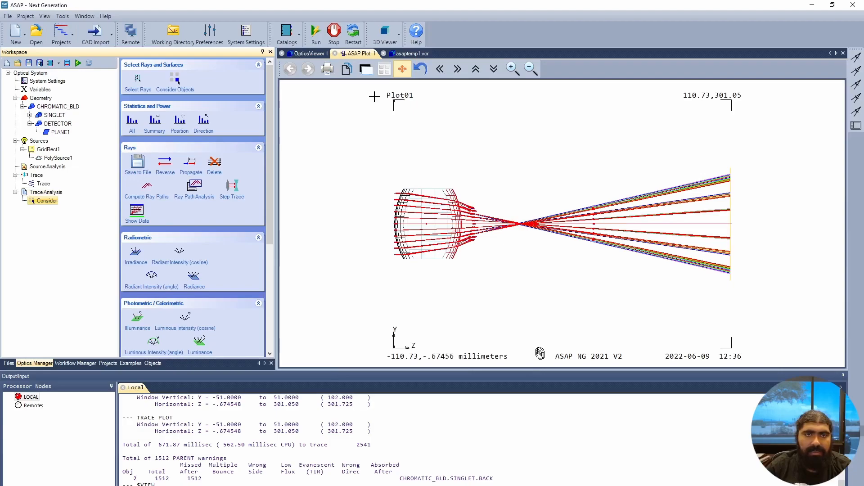
Run the system with the detector-only restriction and review the earlier 3D trace view and the ray plot
{"action": "left_click", "coordinate": [78, 63]}
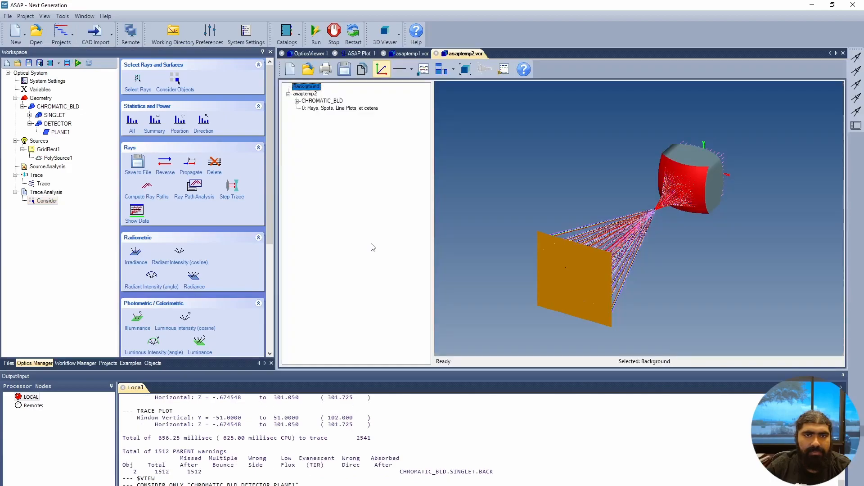
{"action": "left_click", "coordinate": [410, 54]}
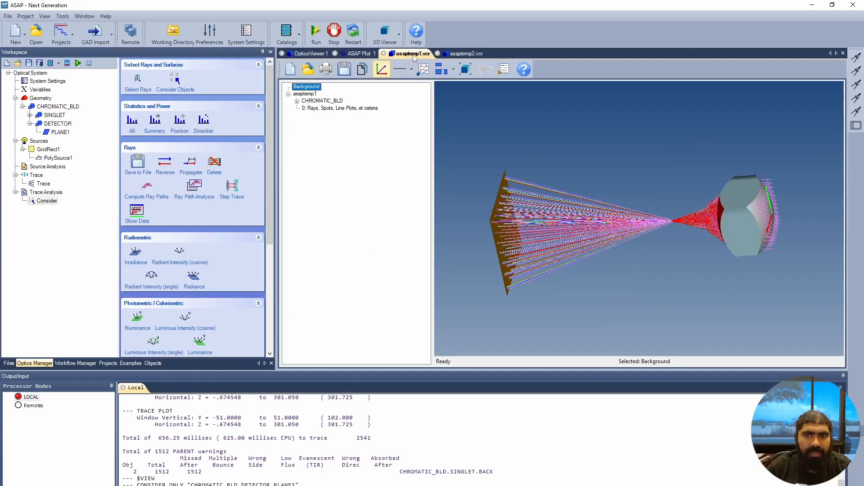
{"action": "left_click", "coordinate": [360, 54]}
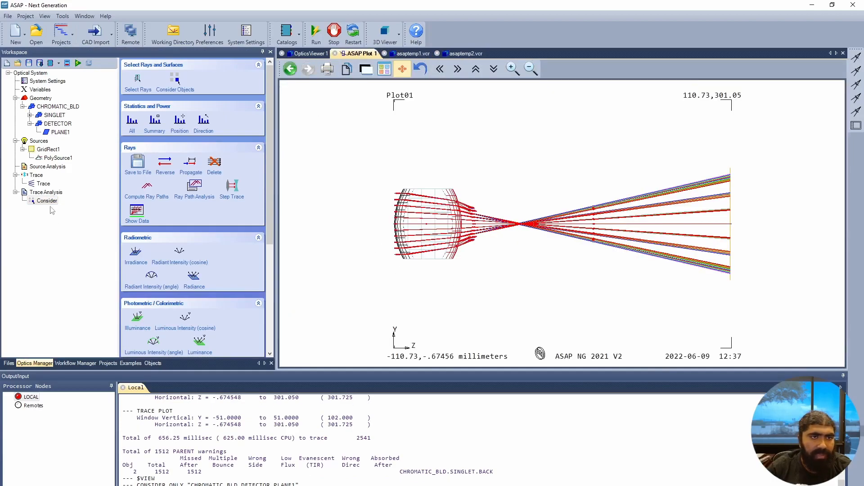
Add an auto-scaled Y-versus-X irradiance analysis with vertical resolution 51 and a Picture graph, and run the system
{"action": "left_click", "coordinate": [142, 256]}
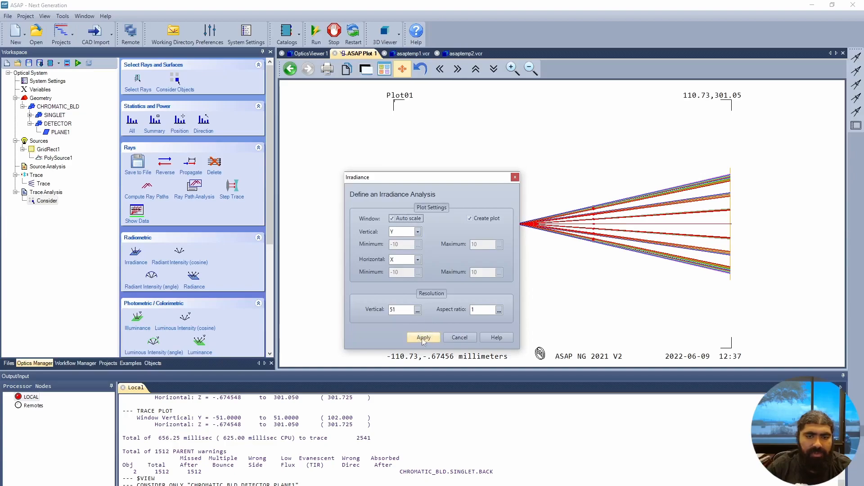
{"action": "left_click", "coordinate": [412, 337]}
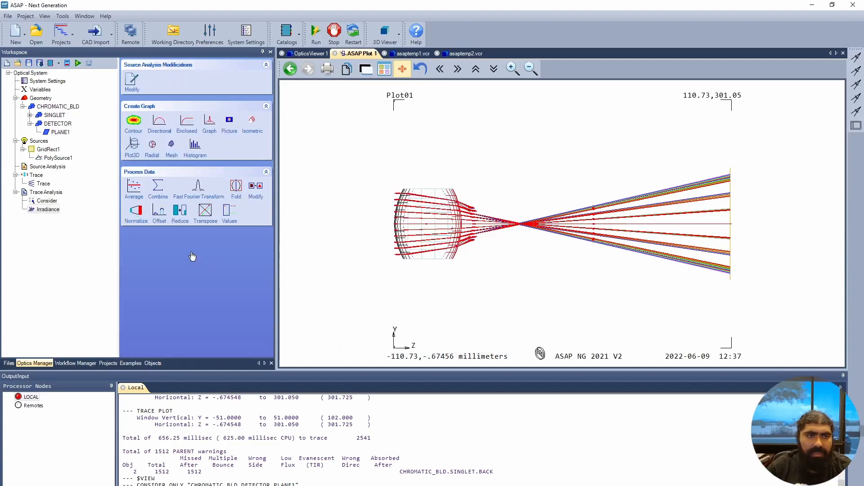
{"action": "left_click", "coordinate": [228, 125]}
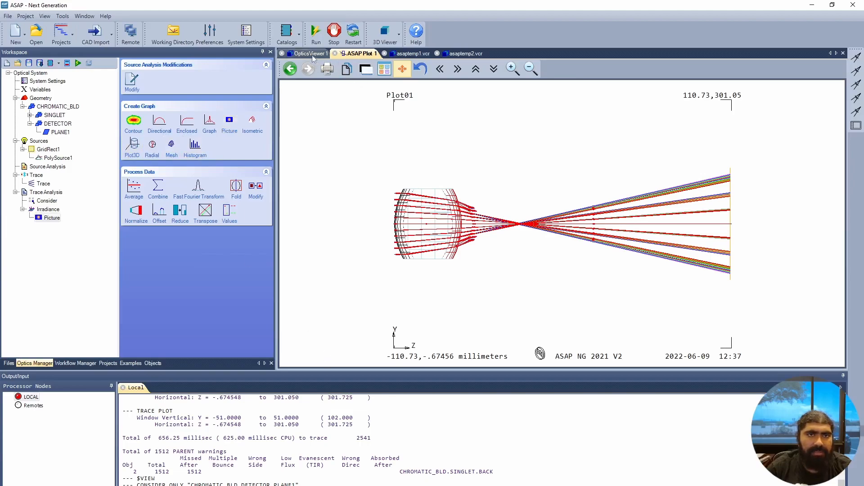
{"action": "left_click", "coordinate": [78, 63]}
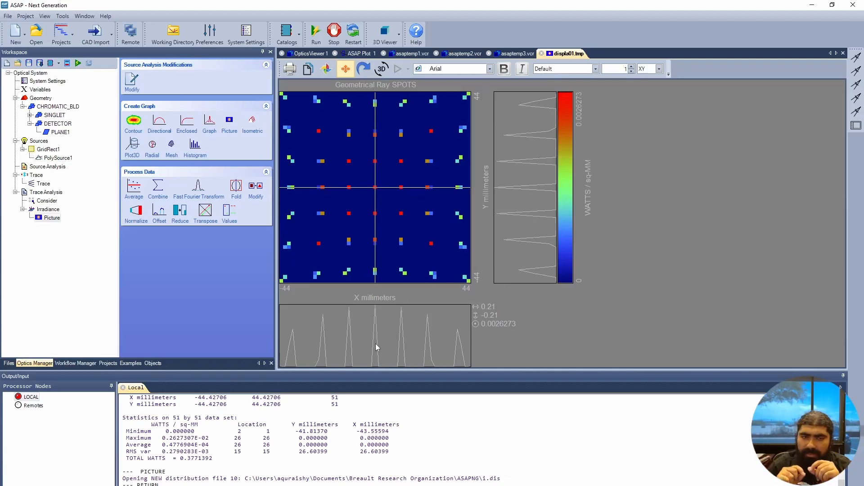
Compare the detector's irradiance picture with the ray fans in the 3D trace views
{"action": "left_click", "coordinate": [518, 53]}
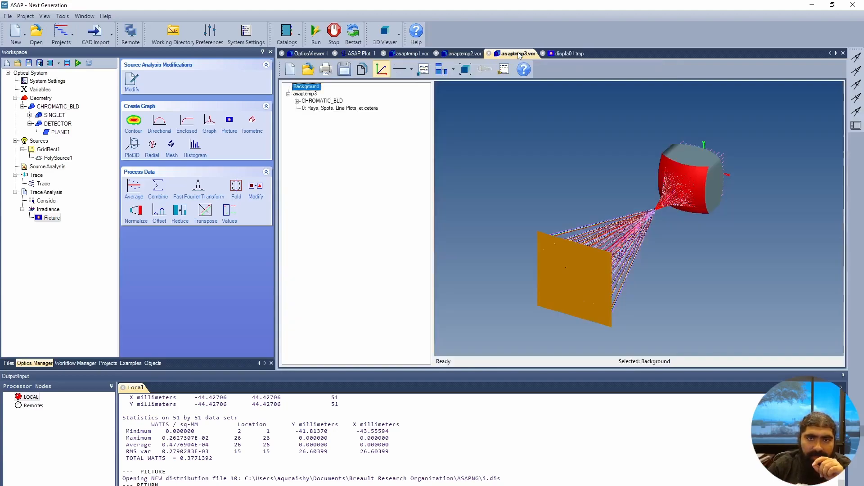
{"action": "mouse_move", "coordinate": [604, 241]}
{"action": "left_mouse_down"}
{"action": "mouse_move", "coordinate": [605, 290]}
{"action": "mouse_move", "coordinate": [544, 294]}
{"action": "left_mouse_up"}
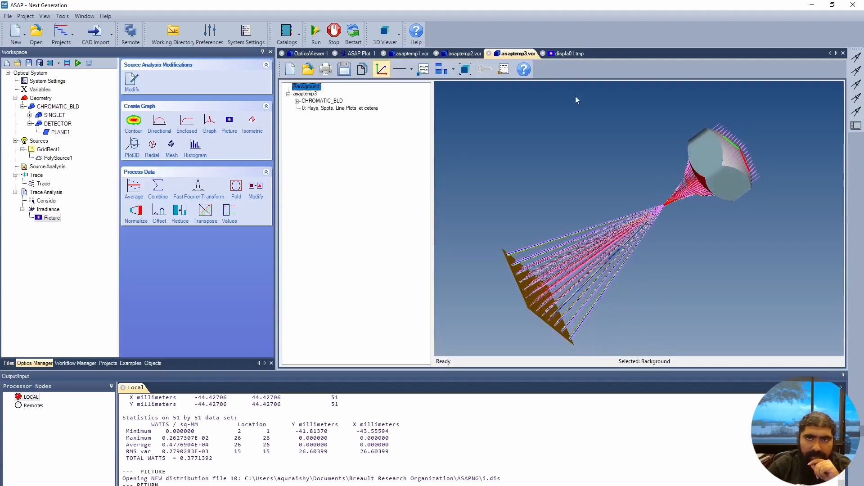
{"action": "left_click", "coordinate": [564, 53]}
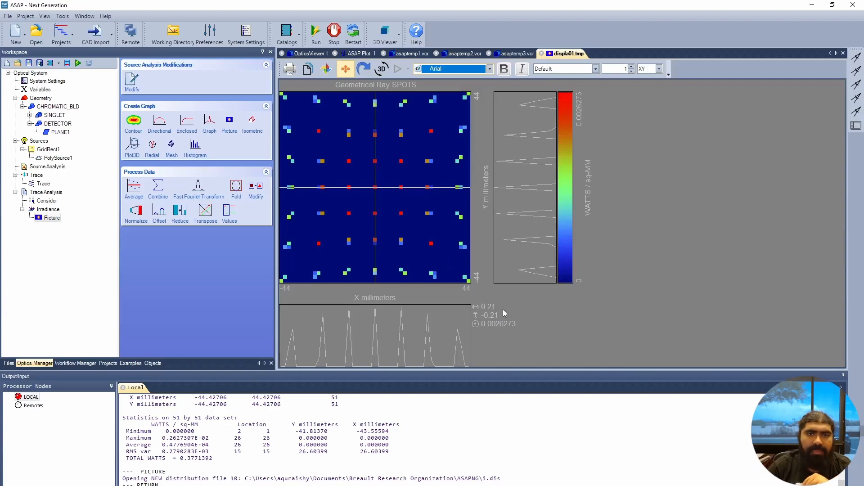
{"action": "left_click", "coordinate": [513, 54]}
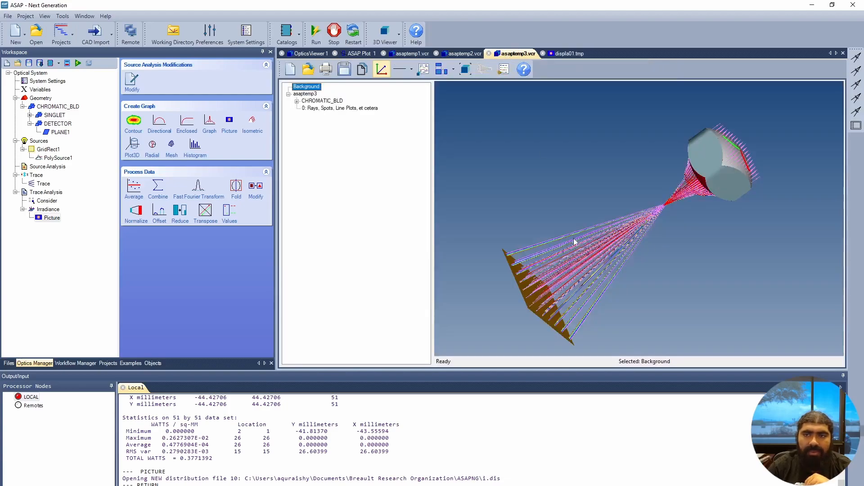
{"action": "left_click", "coordinate": [464, 53]}
{"action": "left_click", "coordinate": [410, 54]}
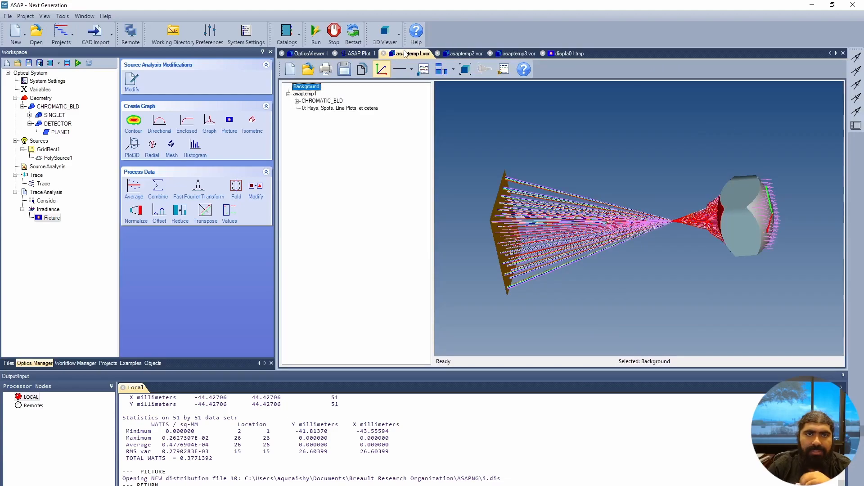
Review the detector spot plot, and return to the ray profile plot for a close-up of the rays at the singlet
{"action": "left_click", "coordinate": [360, 54]}
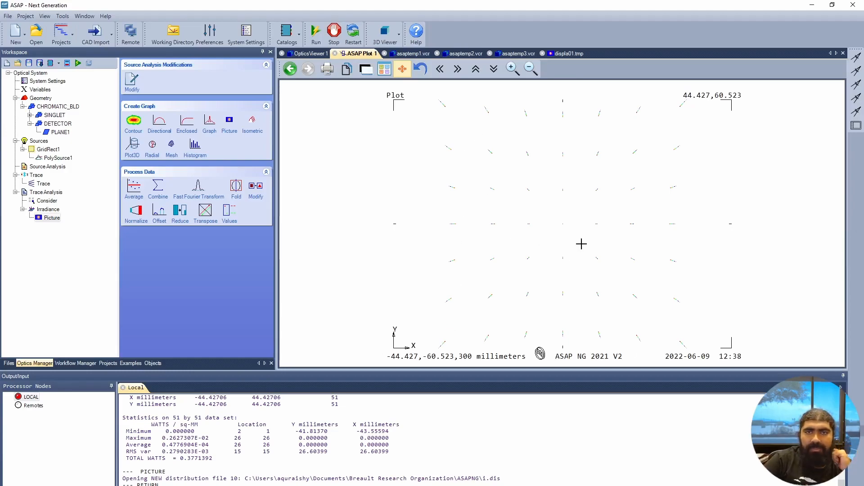
{"action": "left_click", "coordinate": [408, 54]}
{"action": "left_click", "coordinate": [356, 54]}
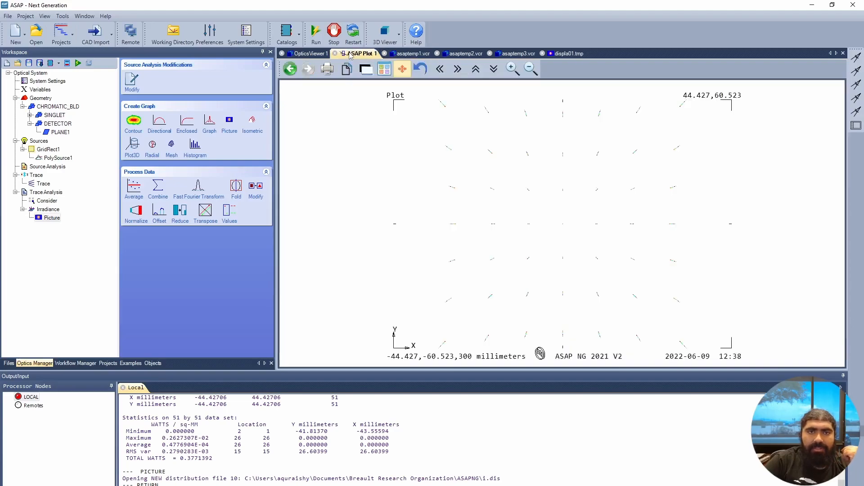
{"action": "left_click", "coordinate": [291, 69]}
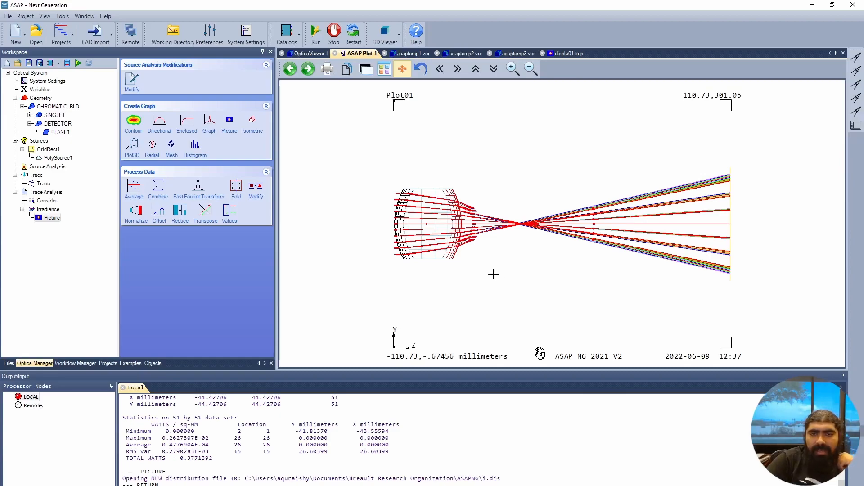
{"action": "left_click_drag", "start_coordinate": [450, 183], "coordinate": [503, 268]}
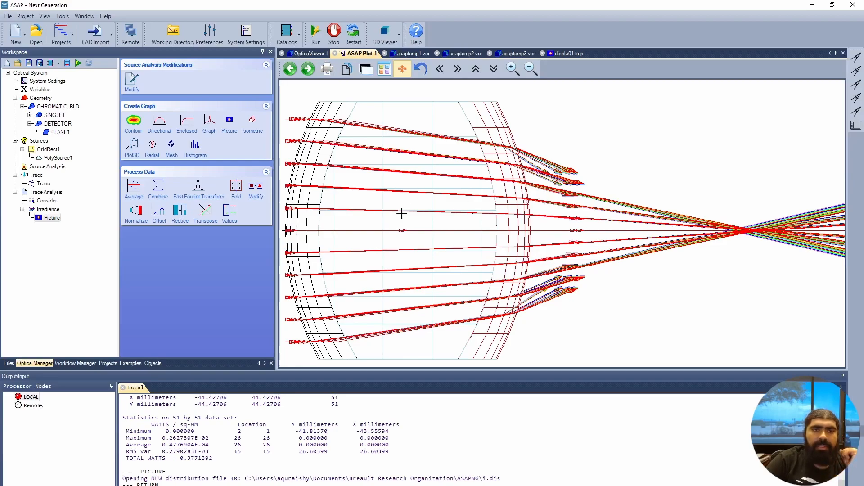
Set the DET_SIZE variable to 300 and rerun the optical system
{"action": "double_click", "coordinate": [45, 90]}
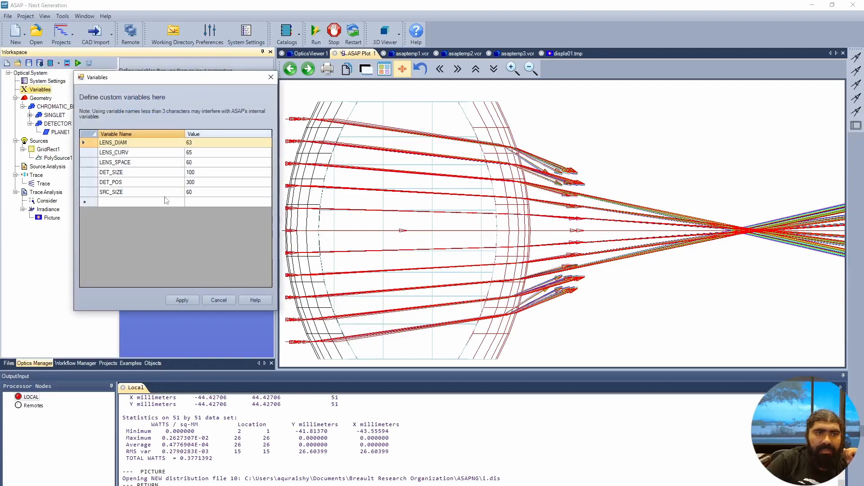
{"action": "left_click", "coordinate": [127, 194]}
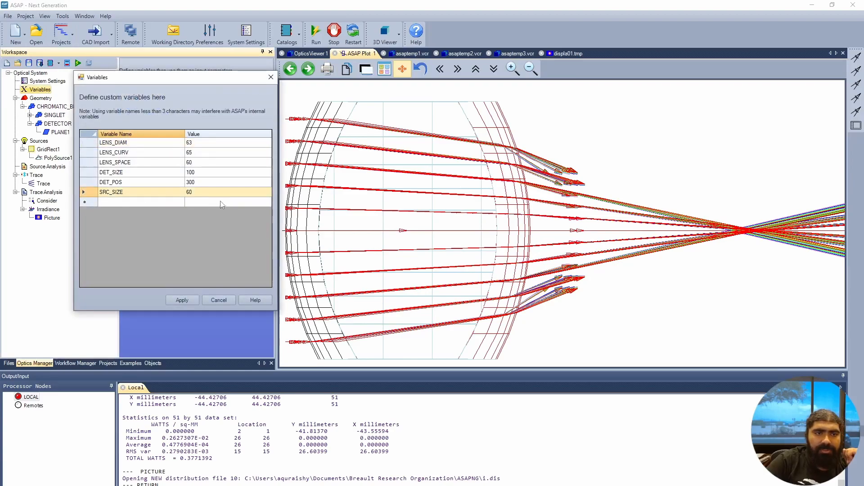
{"action": "left_click", "coordinate": [139, 177]}
{"action": "left_click", "coordinate": [192, 172]}
{"action": "left_click", "coordinate": [193, 172]}
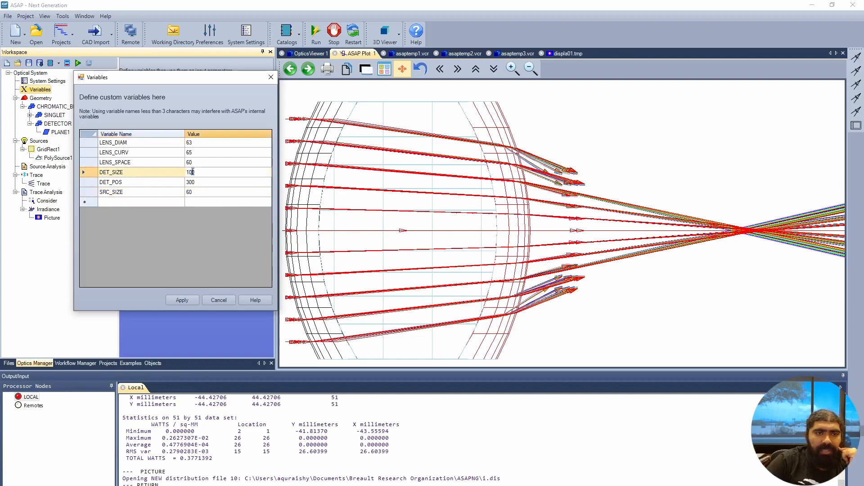
{"action": "type", "text": "300"}
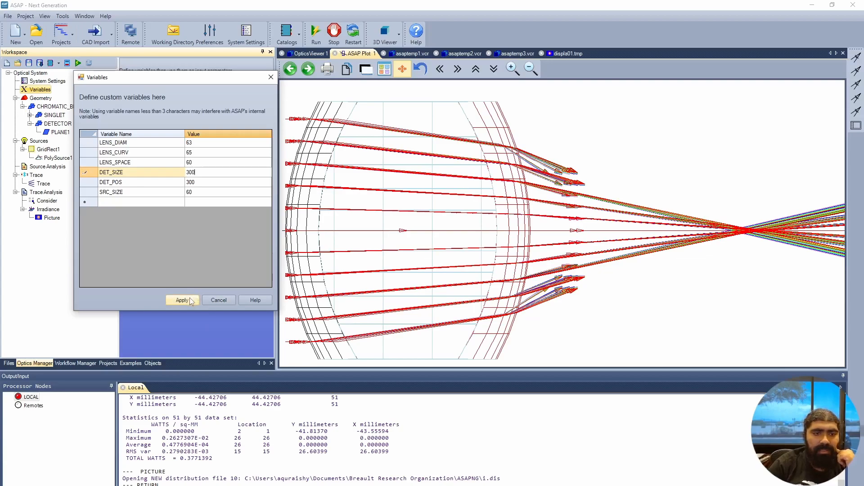
{"action": "left_click", "coordinate": [190, 298]}
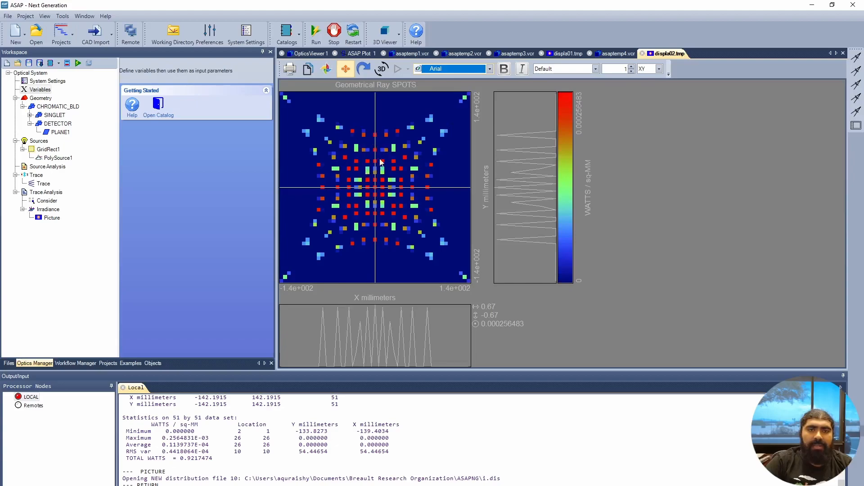
Close the two oldest 3D trace views, asaptemp1.vcr and asaptemp2.vcr
{"action": "left_click", "coordinate": [310, 53]}
{"action": "left_click", "coordinate": [409, 54]}
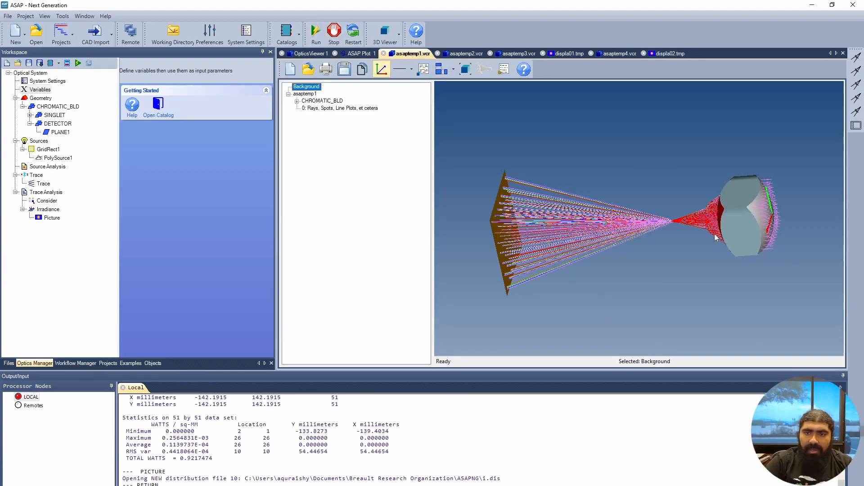
{"action": "left_click", "coordinate": [384, 54]}
{"action": "left_click_drag", "start_coordinate": [741, 282], "coordinate": [663, 307]}
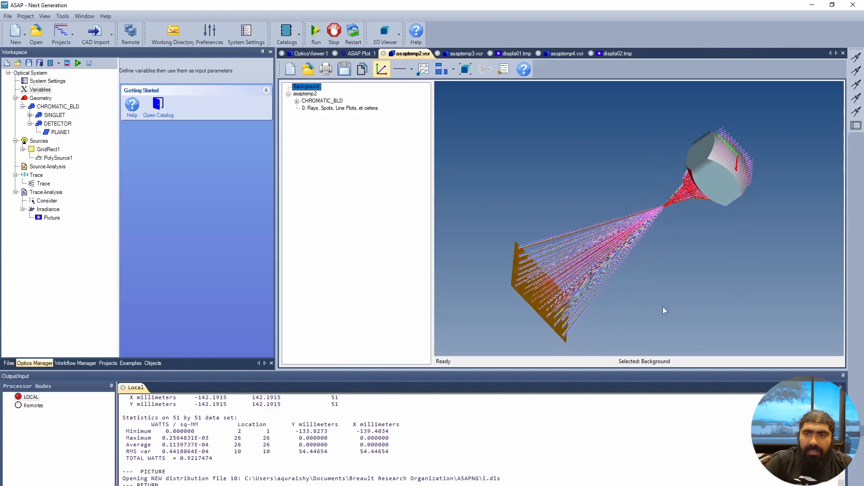
{"action": "left_click", "coordinate": [383, 53]}
Compare the earlier 3D trace and irradiance picture with the enlarged detector's 3D trace and spot plot
{"action": "mouse_move", "coordinate": [725, 216]}
{"action": "left_mouse_down"}
{"action": "mouse_move", "coordinate": [577, 199]}
{"action": "mouse_move", "coordinate": [548, 251]}
{"action": "left_mouse_up"}
{"action": "left_click", "coordinate": [463, 54]}
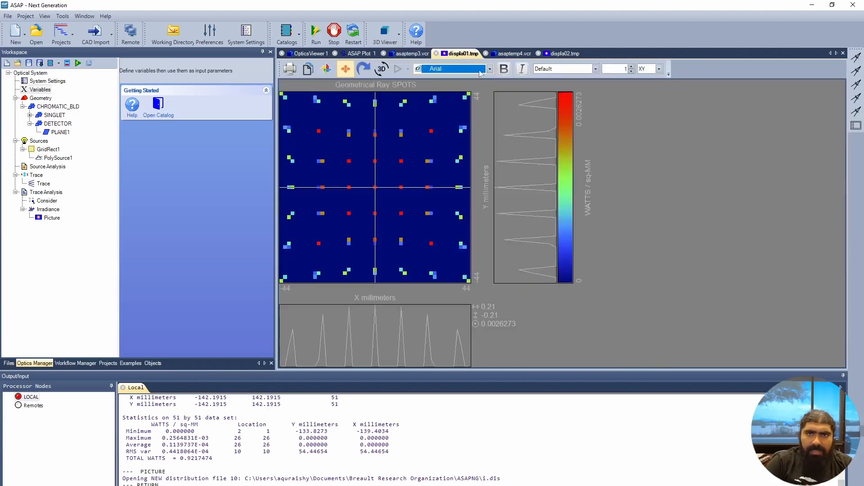
{"action": "left_click", "coordinate": [513, 54]}
{"action": "mouse_move", "coordinate": [690, 223]}
{"action": "left_mouse_down"}
{"action": "mouse_move", "coordinate": [649, 263]}
{"action": "mouse_move", "coordinate": [684, 221]}
{"action": "left_mouse_up"}
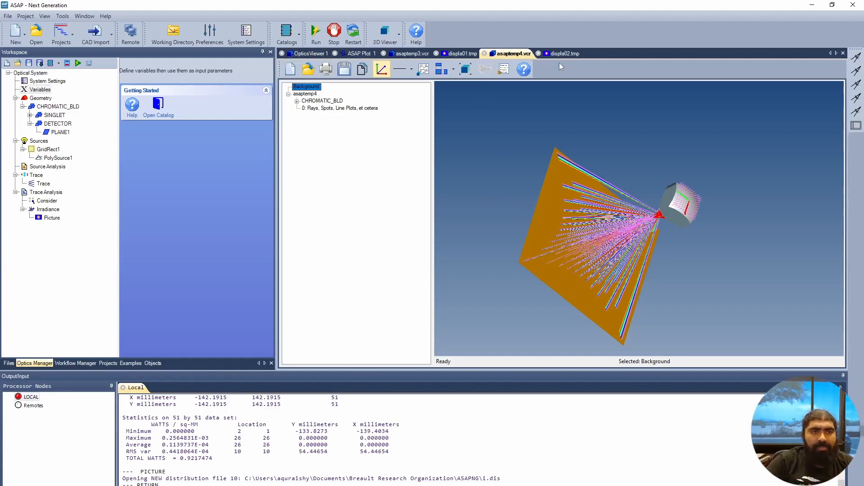
{"action": "left_click", "coordinate": [358, 54]}
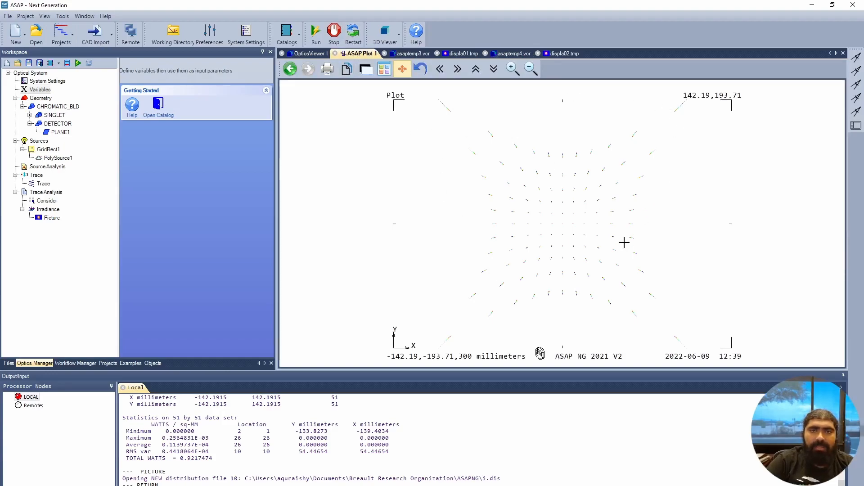
Compare the 3D ray traces and the irradiance pictures, displa01.tmp and displa02.tmp, for the original and enlarged detectors
{"action": "left_click", "coordinate": [413, 54]}
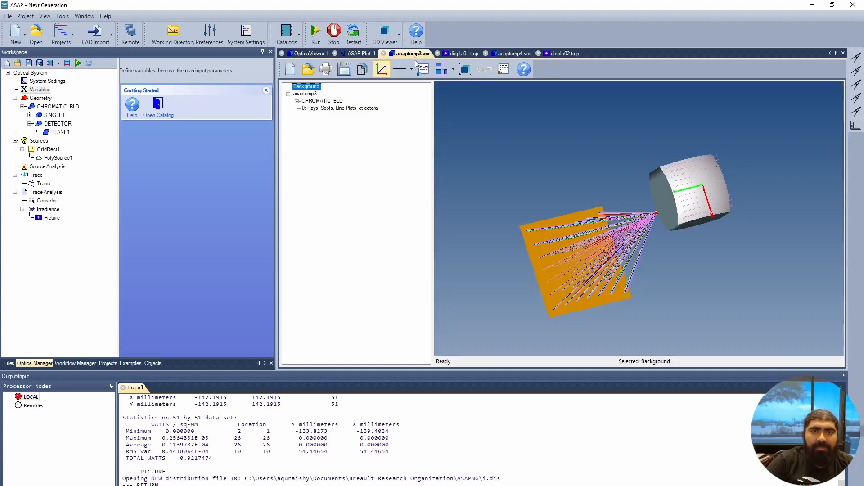
{"action": "left_click", "coordinate": [463, 53]}
{"action": "left_click", "coordinate": [410, 53]}
{"action": "left_click", "coordinate": [463, 54]}
{"action": "left_click", "coordinate": [513, 54]}
{"action": "left_click", "coordinate": [558, 53]}
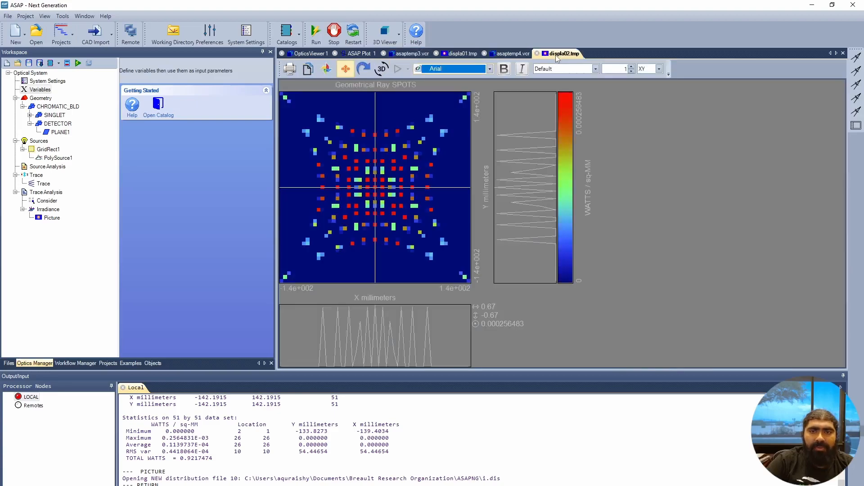
{"action": "left_click", "coordinate": [464, 53]}
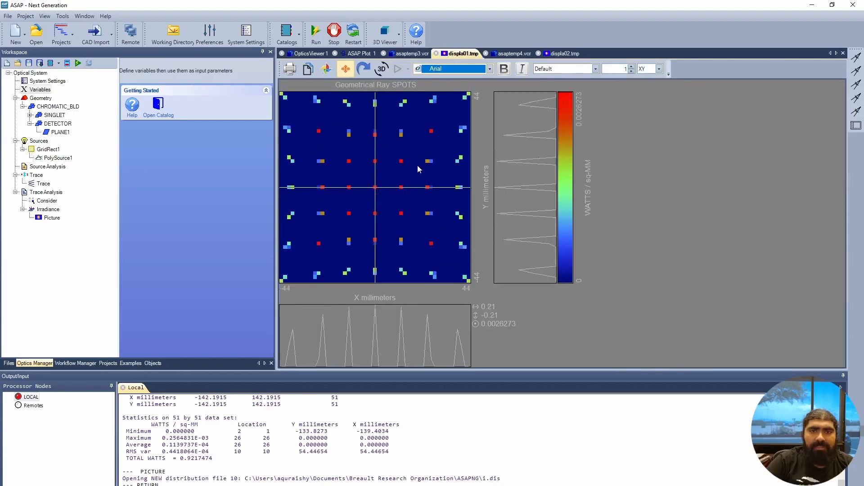
{"action": "left_click", "coordinate": [563, 53]}
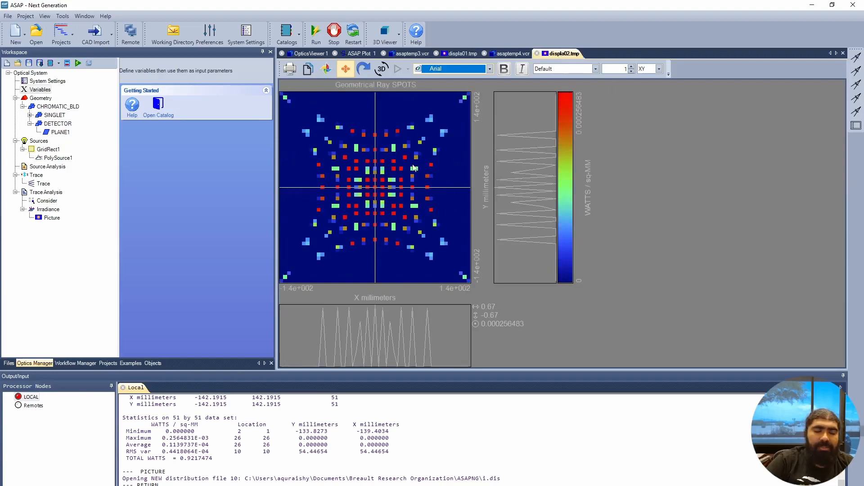
Examine the colour separation of the rays between the singlet and the enlarged detector in the asaptemp4.vcr 3D trace
{"action": "left_click", "coordinate": [508, 54]}
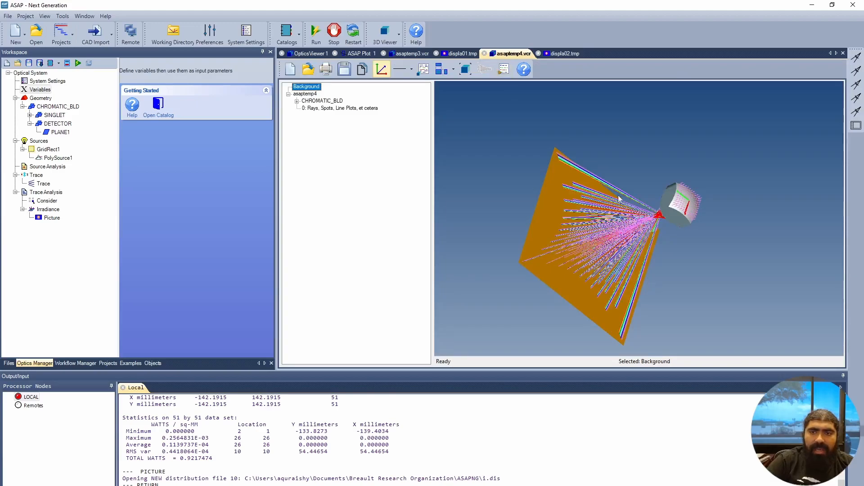
{"action": "mouse_move", "coordinate": [632, 278]}
{"action": "left_mouse_down"}
{"action": "mouse_move", "coordinate": [678, 274]}
{"action": "mouse_move", "coordinate": [712, 242]}
{"action": "left_mouse_up"}
{"action": "scroll", "coordinate": [708, 233], "scroll_direction": "up", "scroll_amount": 5}
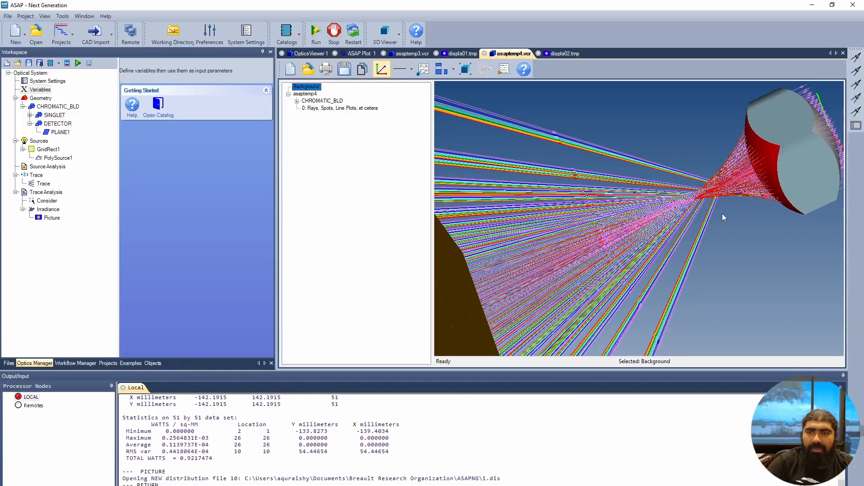
{"action": "mouse_move", "coordinate": [654, 230]}
{"action": "left_mouse_down"}
{"action": "mouse_move", "coordinate": [625, 289]}
{"action": "mouse_move", "coordinate": [664, 266]}
{"action": "mouse_move", "coordinate": [585, 271]}
{"action": "left_mouse_up"}
{"action": "scroll", "coordinate": [585, 270], "scroll_direction": "down", "scroll_amount": 5}
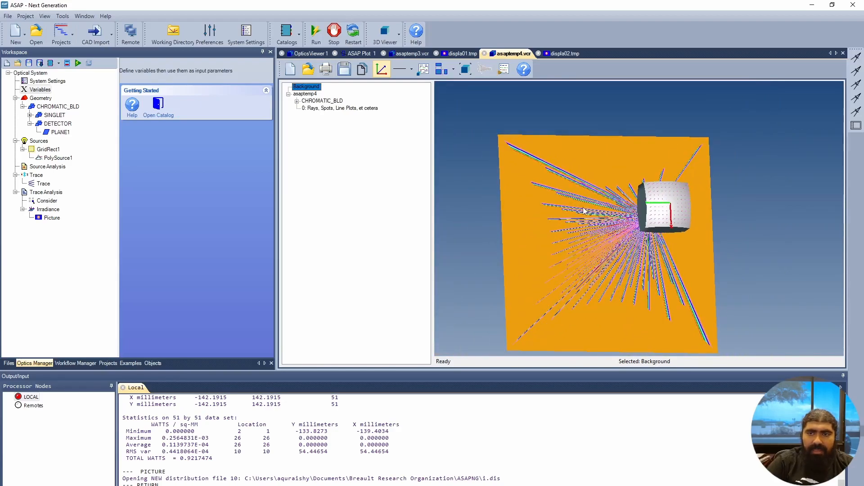
{"action": "mouse_move", "coordinate": [585, 209]}
{"action": "left_mouse_down"}
{"action": "mouse_move", "coordinate": [638, 235]}
{"action": "mouse_move", "coordinate": [608, 271]}
{"action": "mouse_move", "coordinate": [634, 301]}
{"action": "left_mouse_up"}
{"action": "mouse_move", "coordinate": [634, 305]}
{"action": "left_mouse_down"}
{"action": "mouse_move", "coordinate": [607, 269]}
{"action": "mouse_move", "coordinate": [570, 251]}
{"action": "mouse_move", "coordinate": [603, 275]}
{"action": "mouse_move", "coordinate": [589, 263]}
{"action": "left_mouse_up"}
{"action": "scroll", "coordinate": [589, 265], "scroll_direction": "up", "scroll_amount": 1}
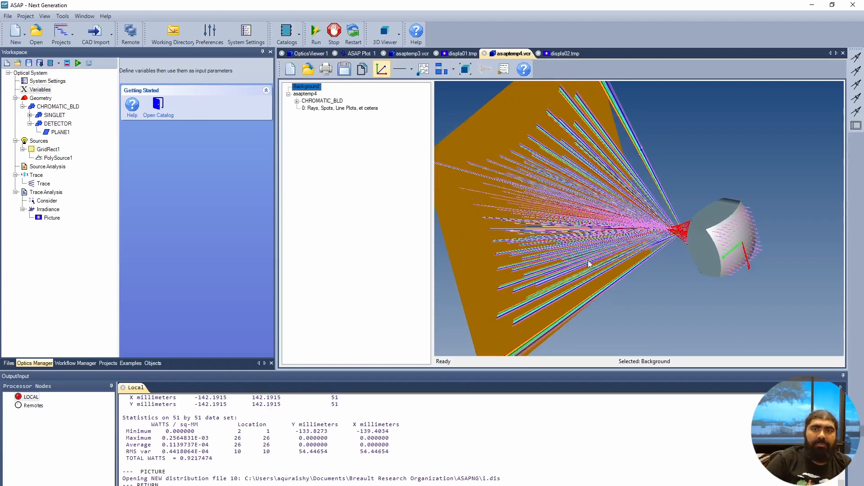
{"action": "scroll", "coordinate": [588, 264], "scroll_direction": "up", "scroll_amount": 1}
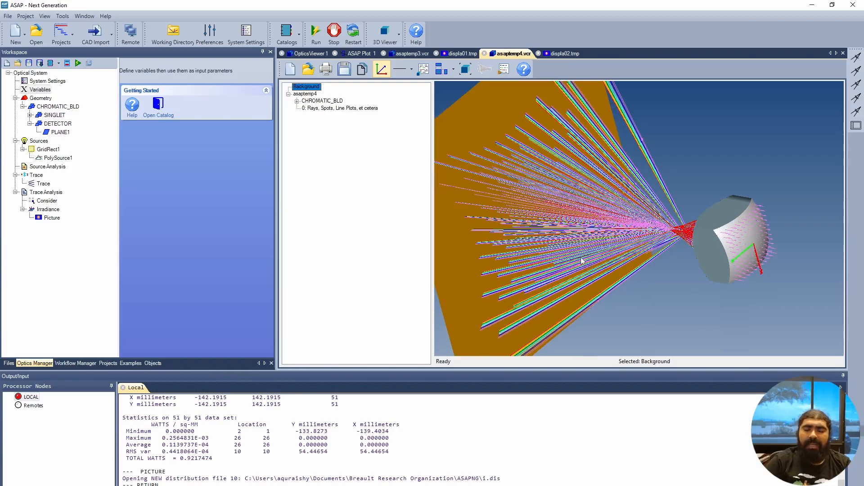
{"action": "scroll", "coordinate": [582, 260], "scroll_direction": "down", "scroll_amount": 2}
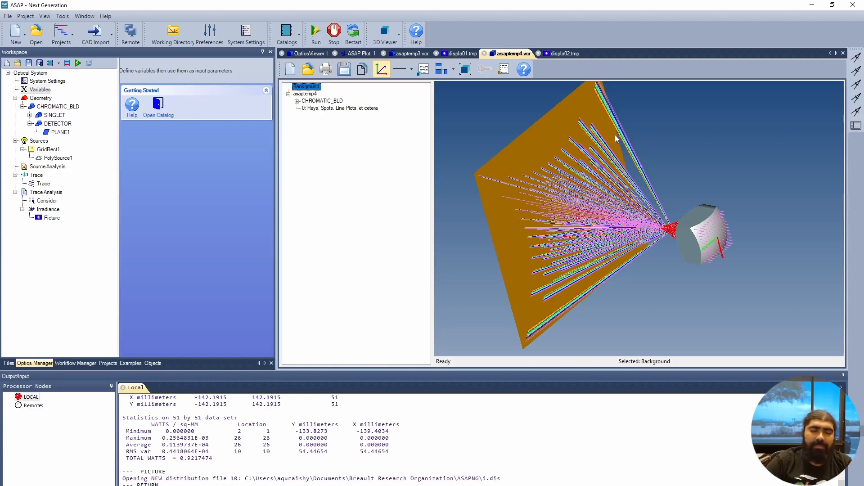
{"action": "left_click_drag", "start_coordinate": [632, 195], "coordinate": [629, 194]}
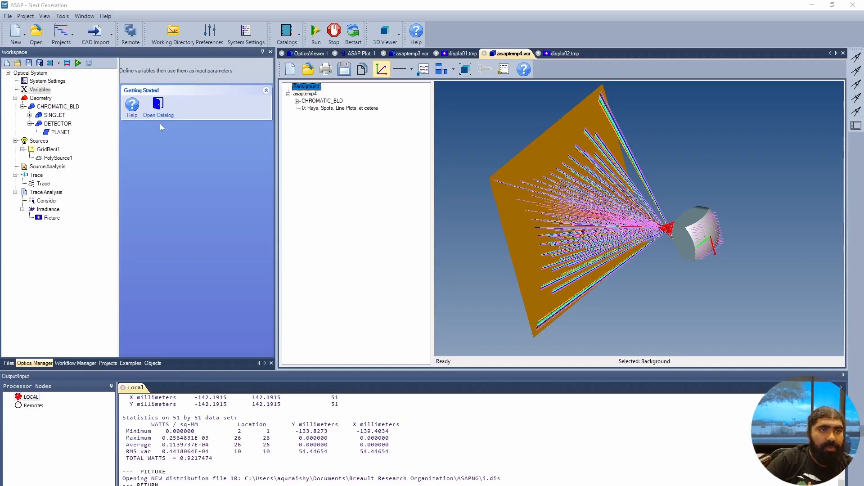
Save the optical system as an ASAP geometry (.sdx) file named CHROMATIC_CUBE in the ASAPNG folder
{"action": "left_click", "coordinate": [30, 63]}
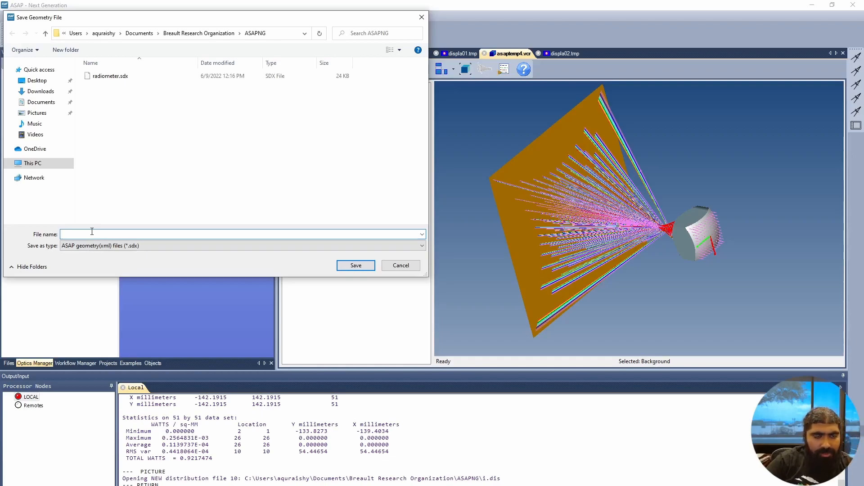
{"action": "type", "text": "CHR"}
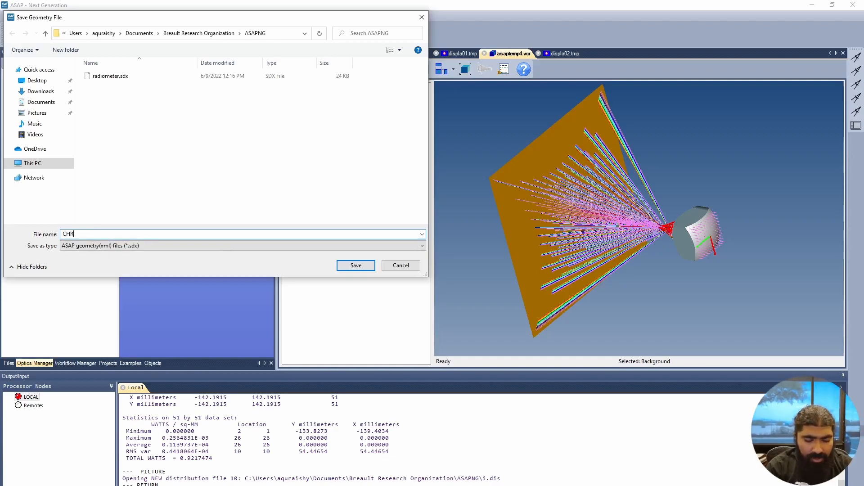
{"action": "type", "text": "OMATIC_CUBE"}
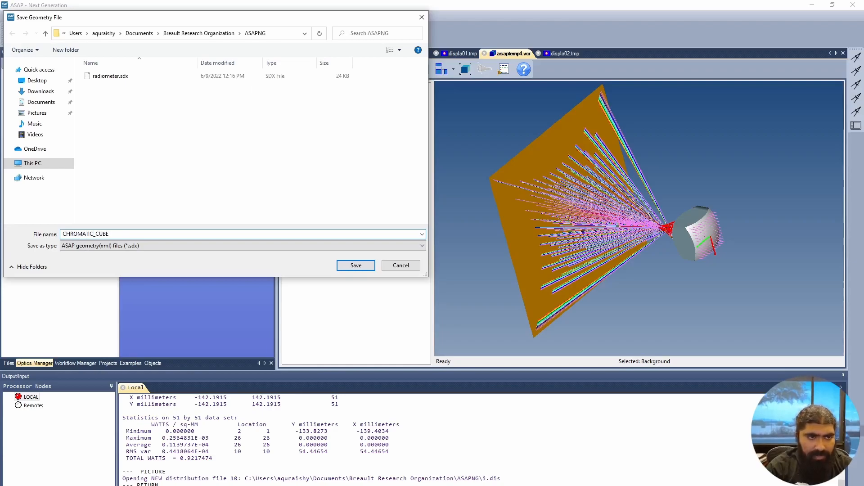
{"action": "key", "text": "Return"}
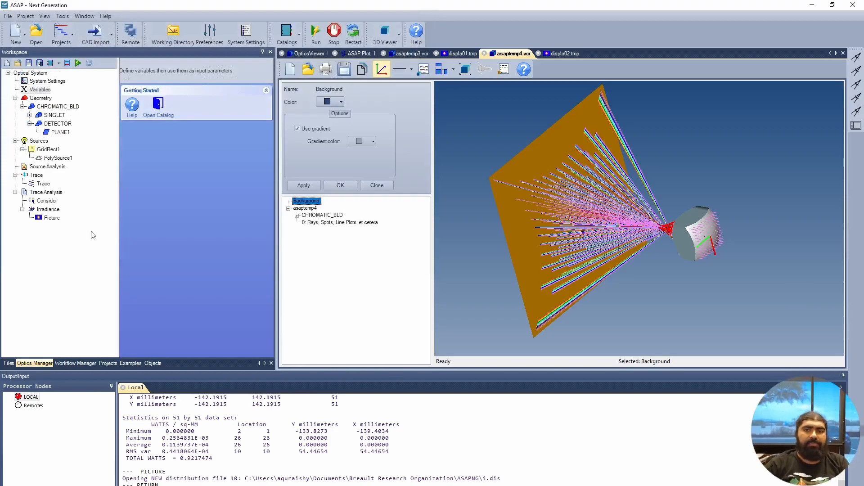
{"action": "left_click_drag", "start_coordinate": [724, 260], "coordinate": [559, 306]}
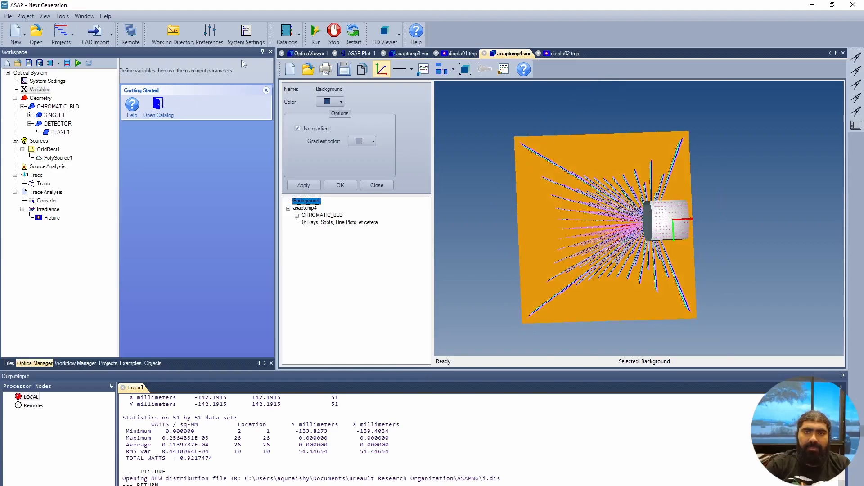